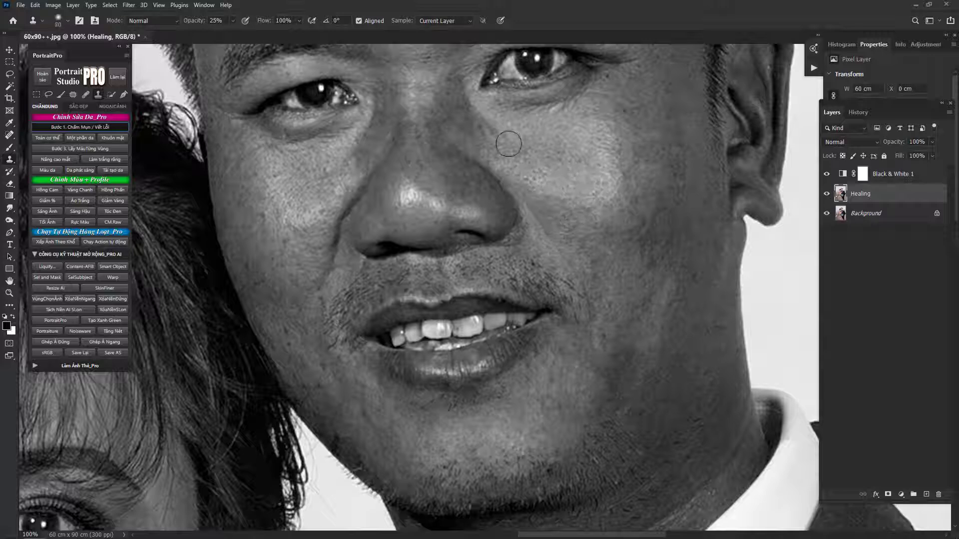
Step: Even out patchy skin on the man's cheeks, nose sides and jaw with the Clone Stamp at 25% opacity on the Healing layer
left_click_drag(417, 137, 514, 96)
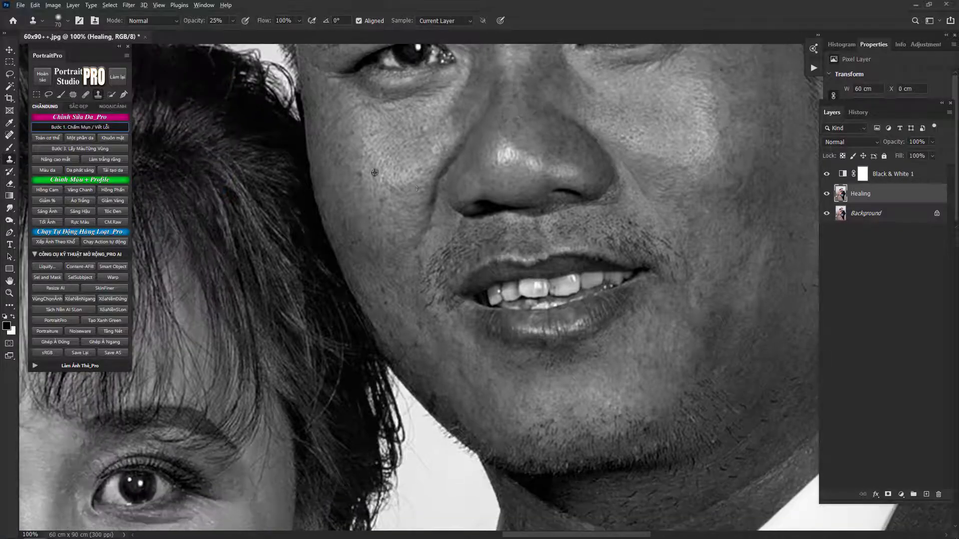
scroll(361, 243, "down", 3)
scroll(361, 242, "right", 3)
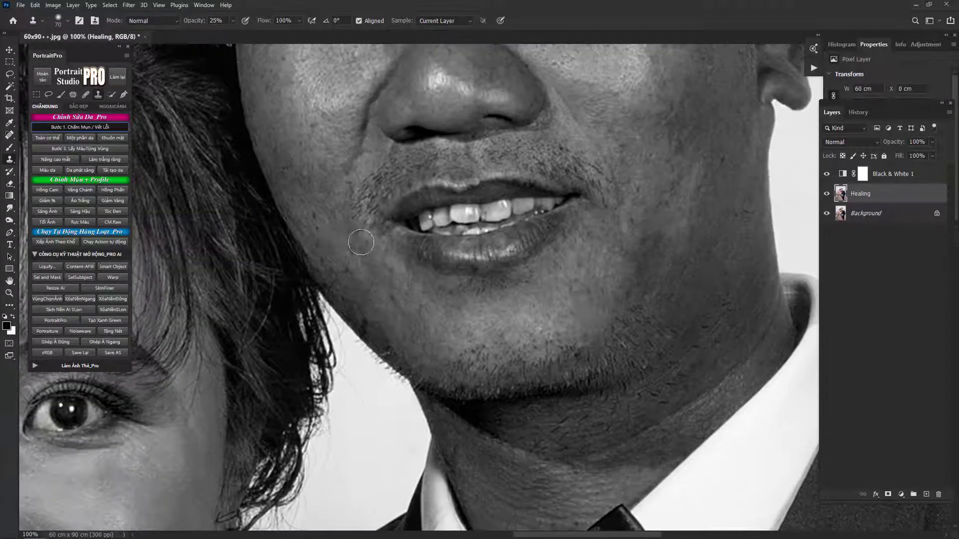
left_click(384, 331)
left_click(347, 265)
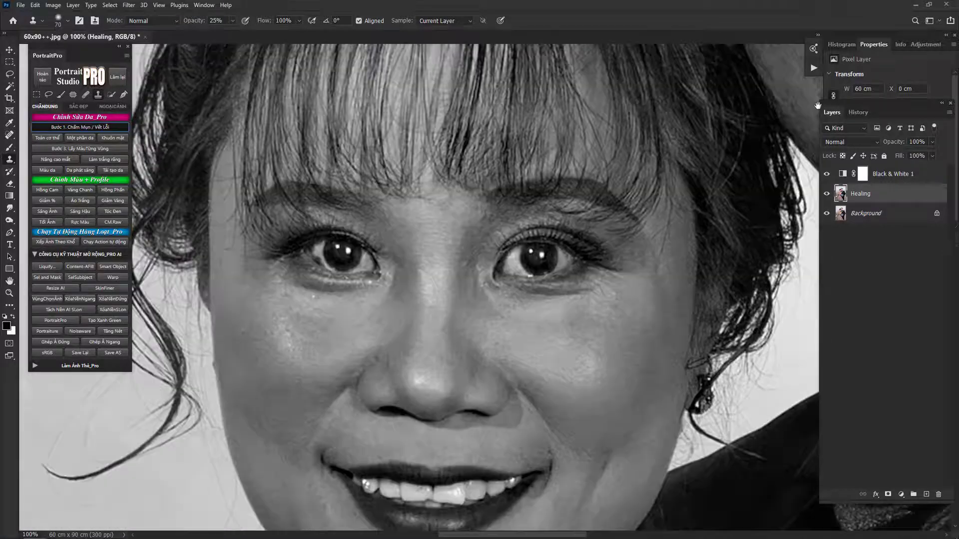
Step: Smooth the woman's cheeks, nose sides and under-eye skin with the Clone Stamp at brush size 60
left_click_drag(503, 290, 529, 181)
key("[")
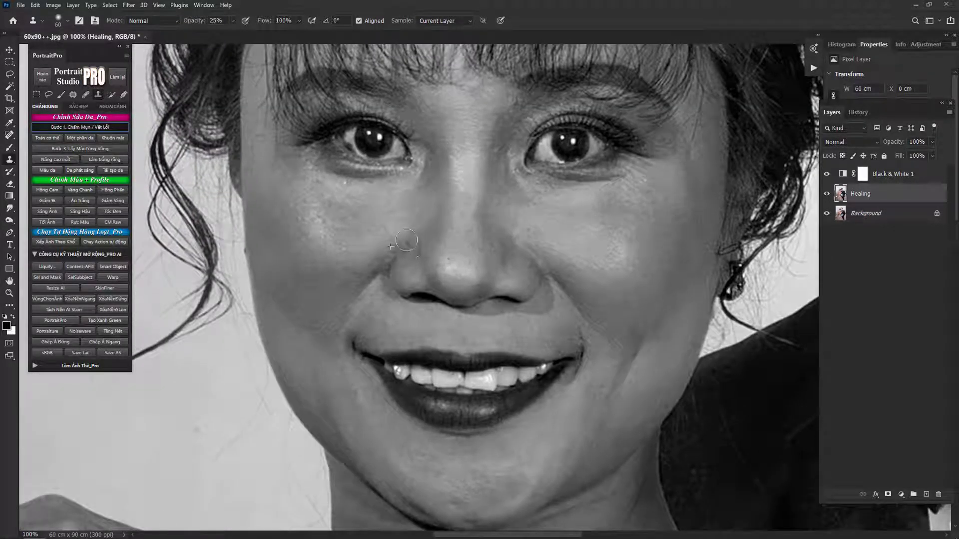
mouse_move(395, 176)
left_mouse_down()
mouse_move(315, 173)
mouse_move(290, 184)
mouse_move(306, 160)
mouse_move(291, 176)
left_mouse_up()
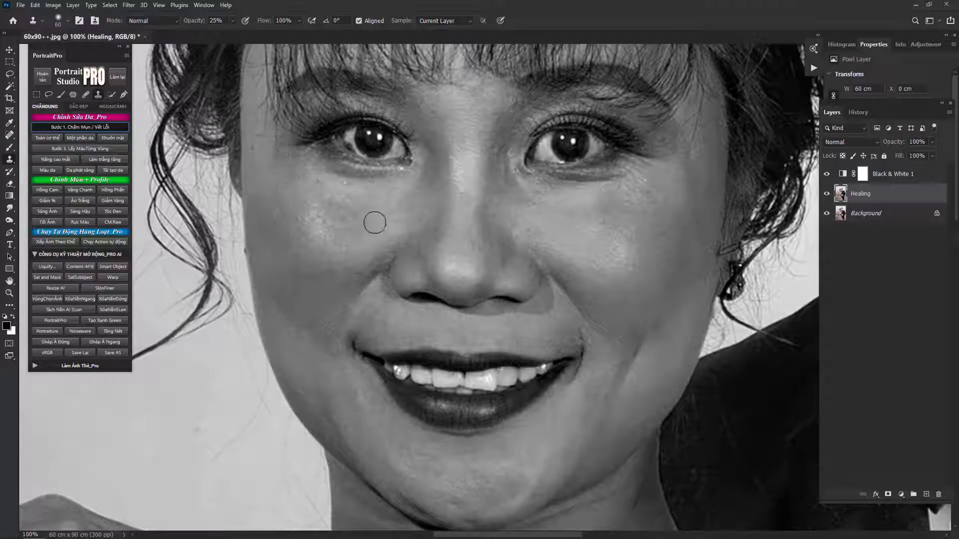
left_click_drag(361, 276, 305, 188)
Step: Soften the dark crease at the woman's mouth corner nearer the man, using the Clone Stamp at brush size 35
key("ctrl+plus")
key("bracketleft")
key("bracketleft")
key("bracketleft")
key("bracketleft")
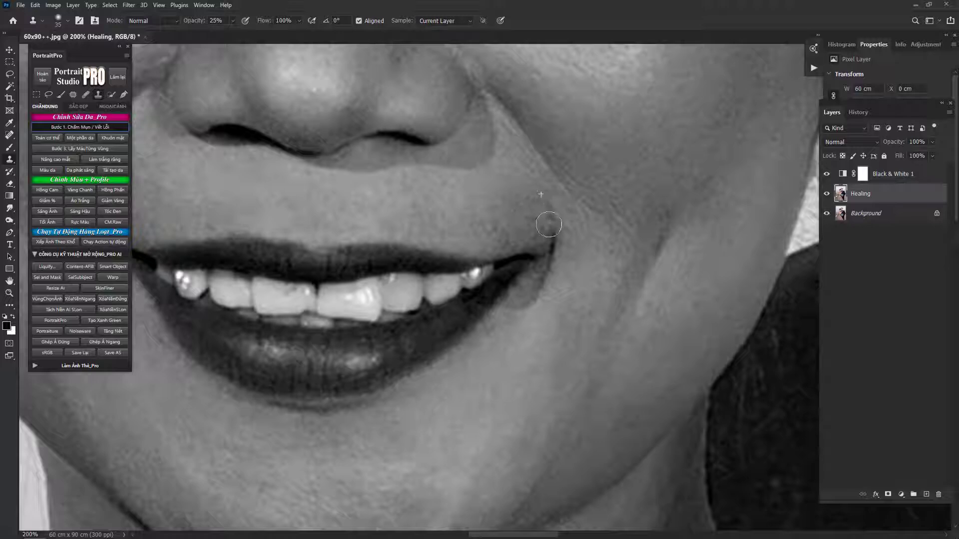
mouse_move(556, 252)
left_mouse_down()
mouse_move(546, 317)
mouse_move(510, 348)
left_mouse_up()
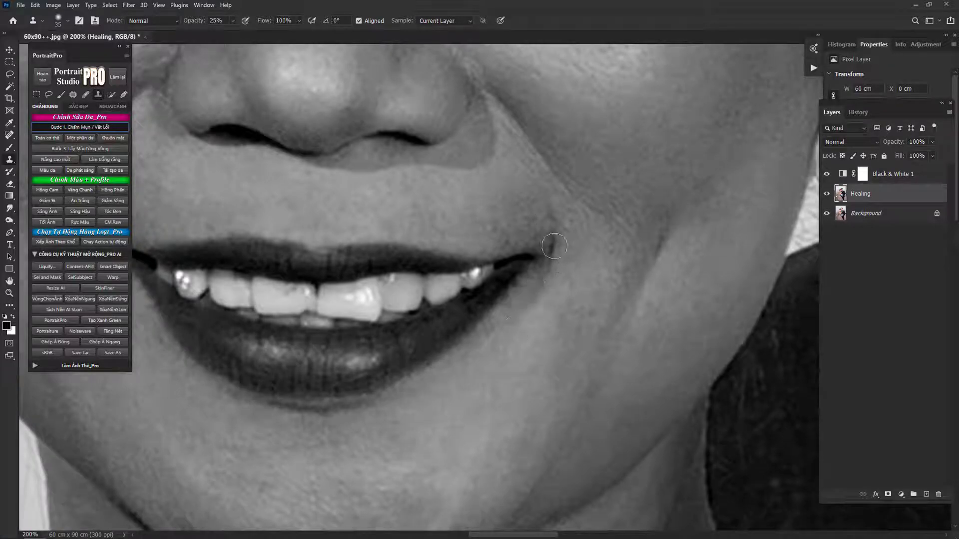
Step: Reselect the Healing layer and clone away the dark crease at the woman's other mouth corner
left_click_drag(440, 319, 763, 305)
left_click(413, 186)
key("Return")
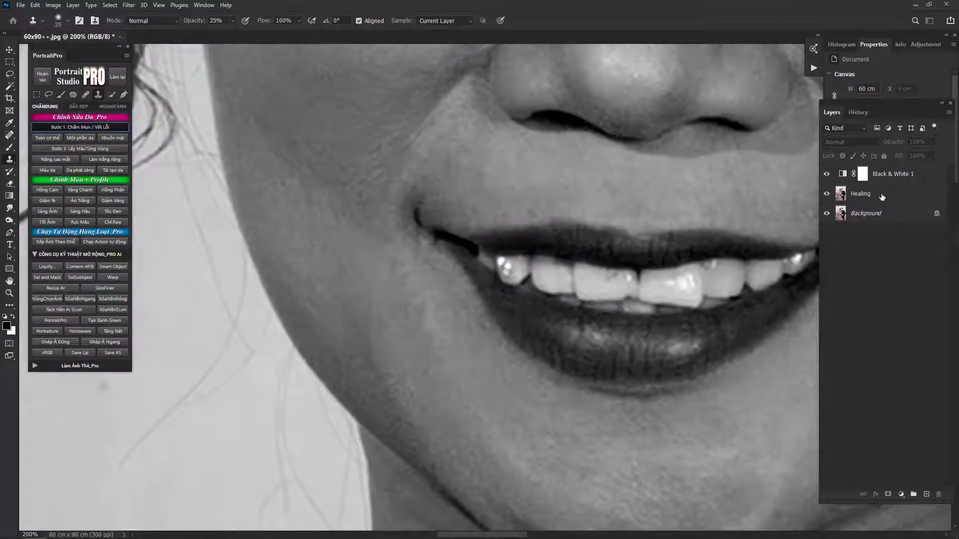
left_click(882, 196)
left_click_drag(420, 199, 421, 221)
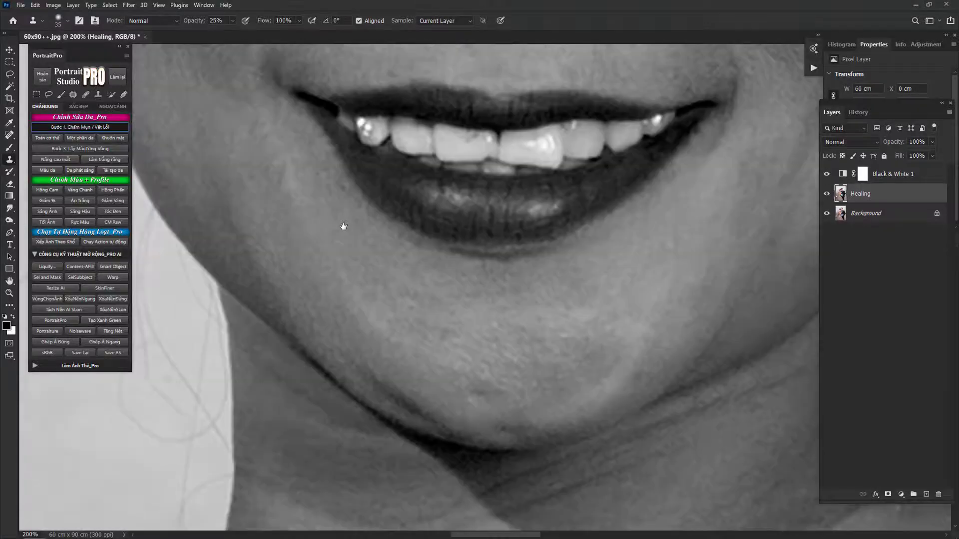
Step: Clone over uneven skin below the woman's lower lip and along her chin and jawline, with brush size 50 for the jaw
left_click_drag(479, 350, 344, 216)
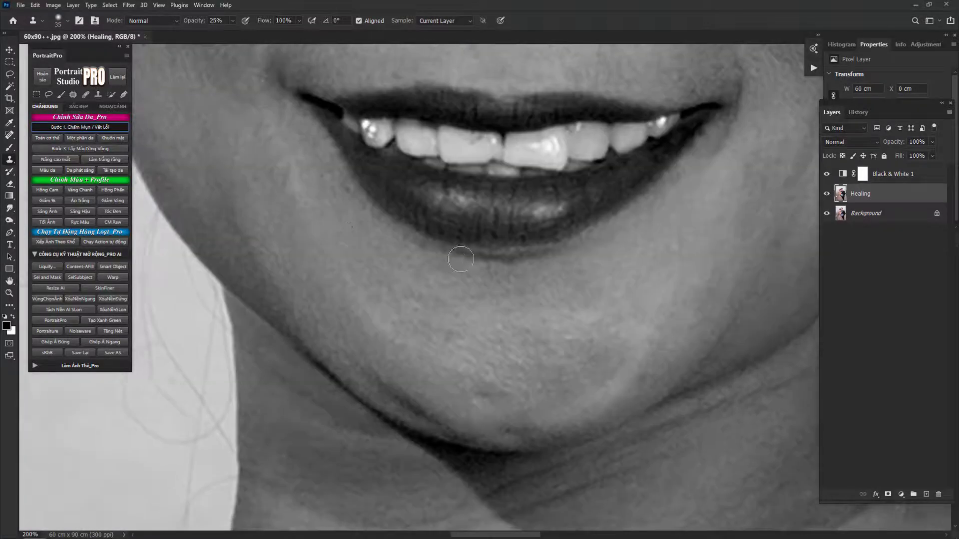
key("ctrl+minus")
key("ctrl+minus")
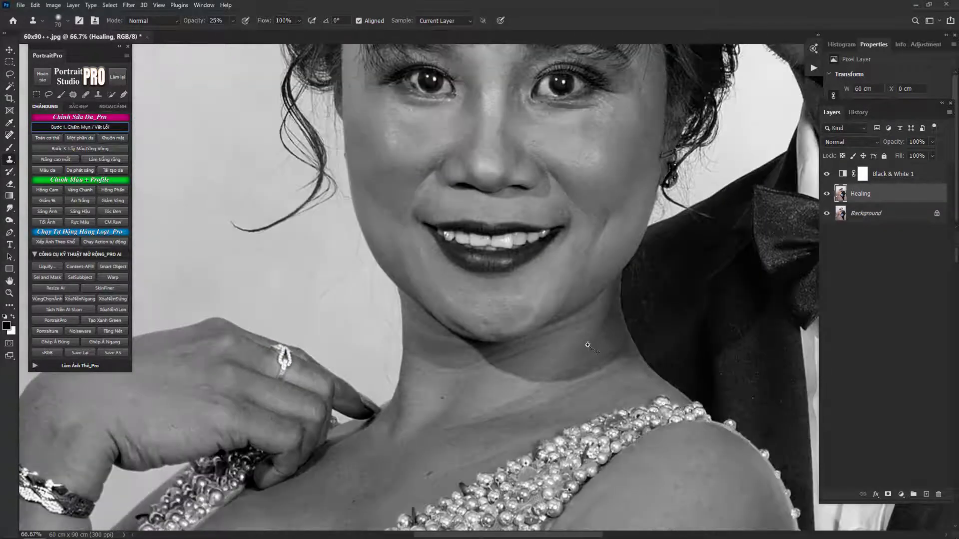
scroll(587, 345, "up", 1)
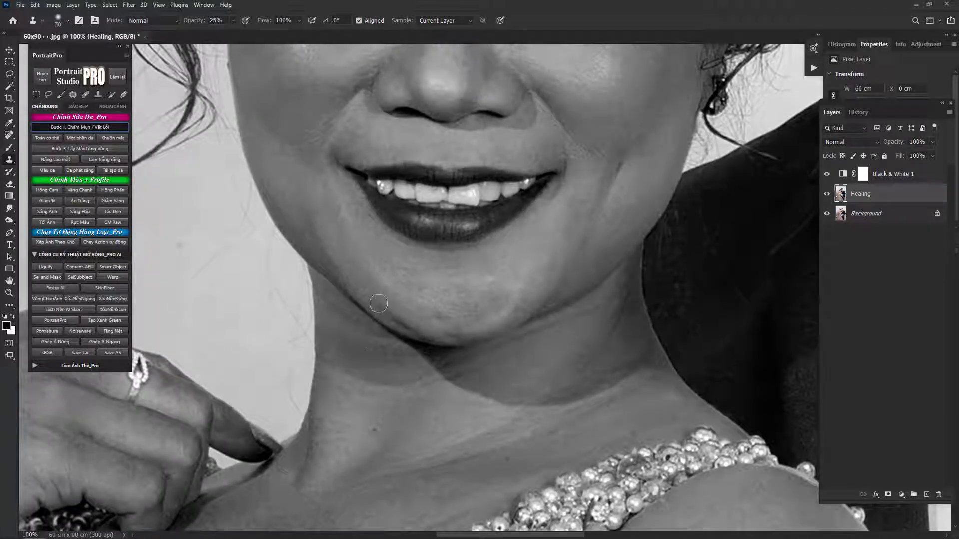
key("bracketright")
key("bracketright")
left_click_drag(379, 304, 409, 323)
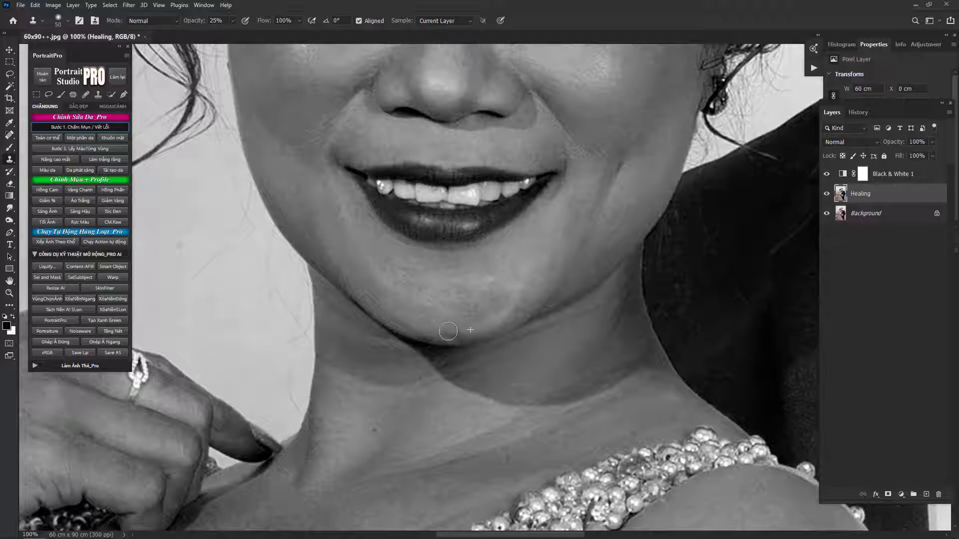
Step: Patch the hard shadow edge across the woman's neck with clean neighbouring skin using the Patch tool, and clear the selection
scroll(448, 331, "down", 2)
key("j")
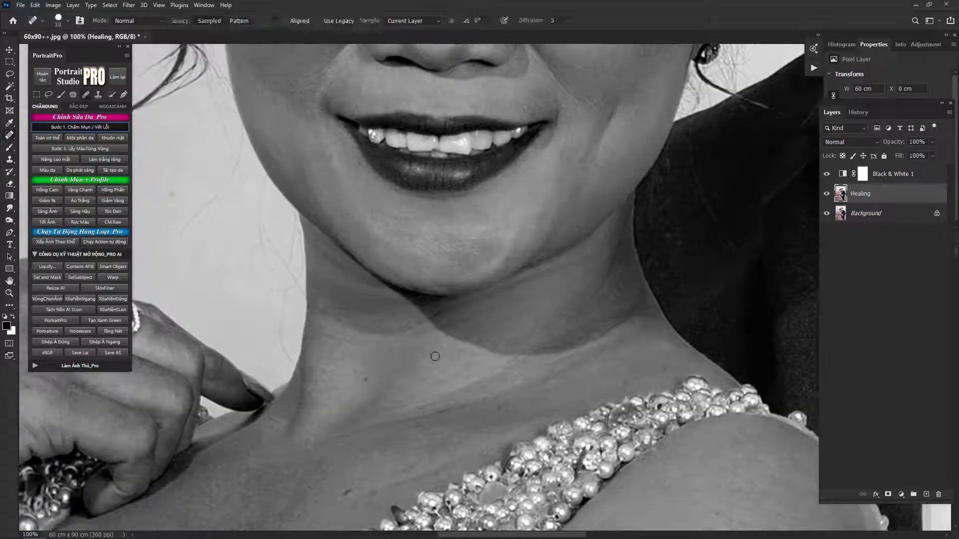
key("shift+j")
mouse_move(484, 335)
left_mouse_down()
mouse_move(450, 342)
mouse_move(537, 363)
mouse_move(520, 343)
left_mouse_up()
left_click_drag(502, 355, 469, 377)
mouse_move(649, 312)
left_mouse_down()
mouse_move(615, 315)
mouse_move(654, 324)
left_mouse_up()
mouse_move(568, 358)
left_mouse_down()
mouse_move(527, 382)
mouse_move(539, 355)
left_mouse_up()
key("ctrl+d")
Step: Blend the woman's neck and the shadow beneath her chin with the Clone Stamp at brush sizes 80 and 60
key("s")
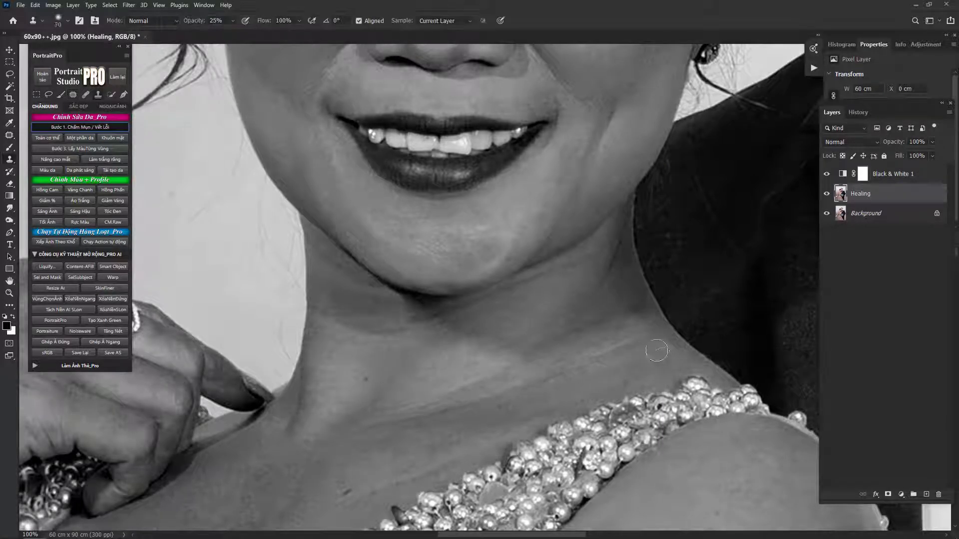
key("bracketright")
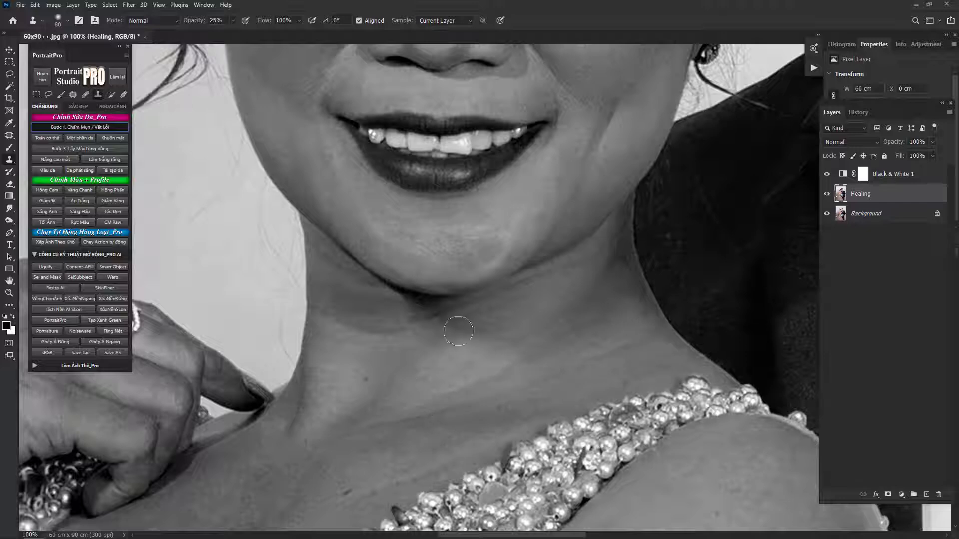
left_click(427, 321)
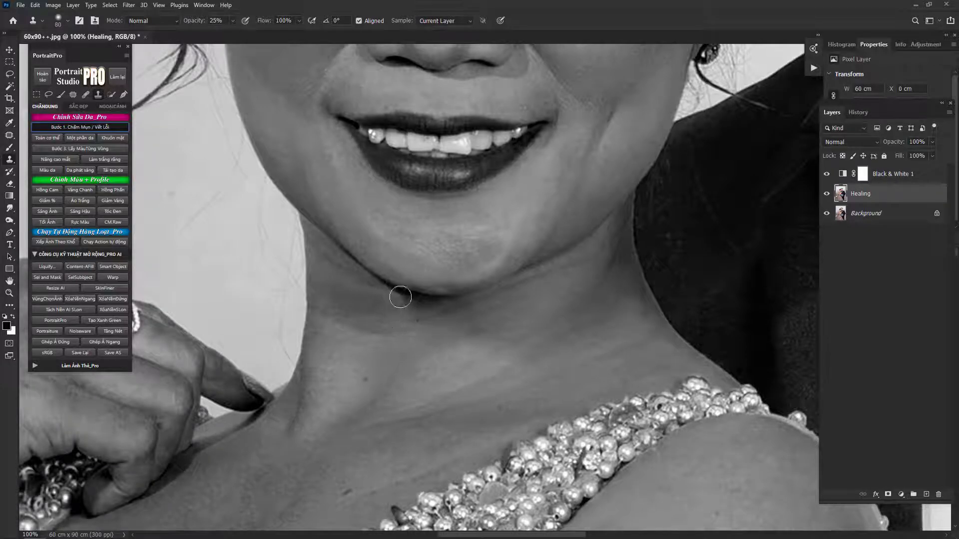
key("bracketleft")
key("bracketleft")
left_click(416, 301)
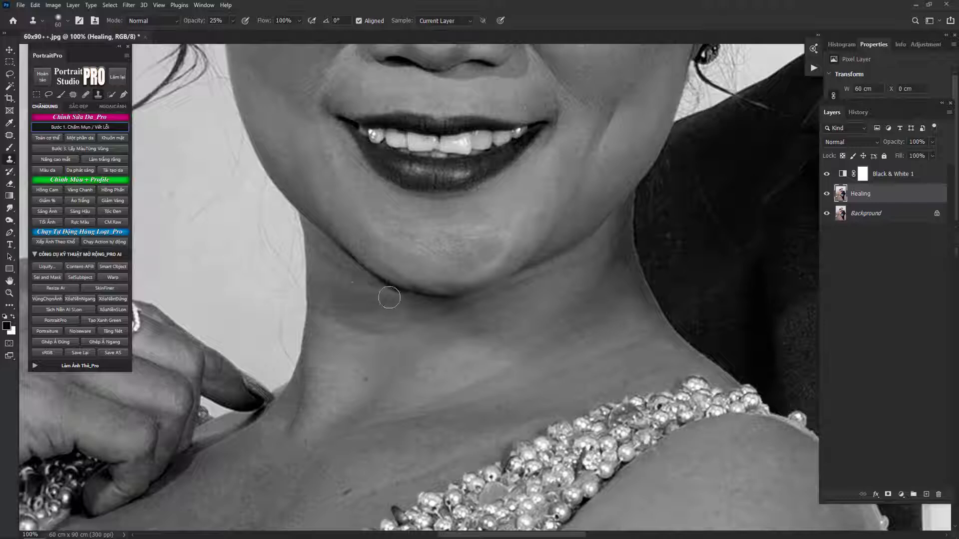
left_click(467, 289)
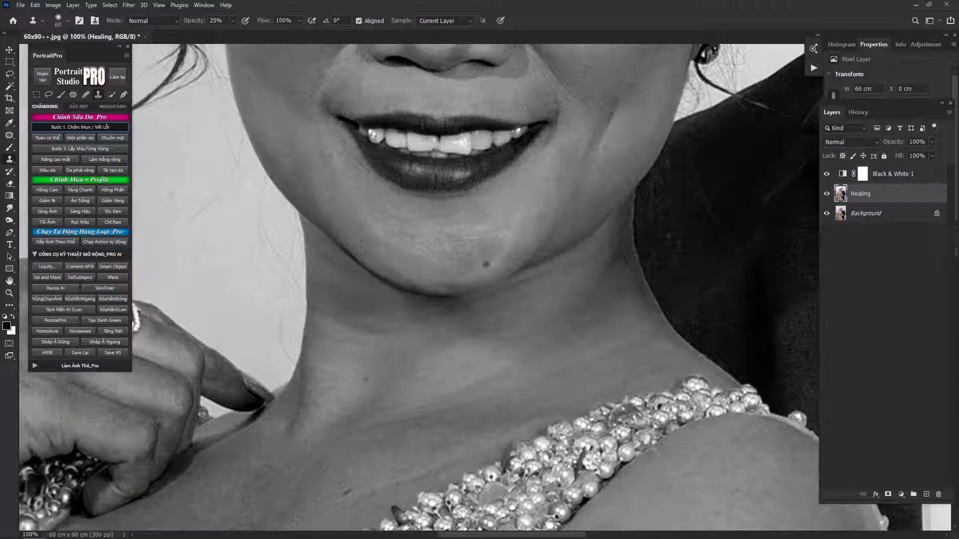
Step: Clone away spots and uneven tones on the woman's lower neck, chest and bare shoulder, using brush size 90 for the shoulder
left_click_drag(363, 379, 395, 295)
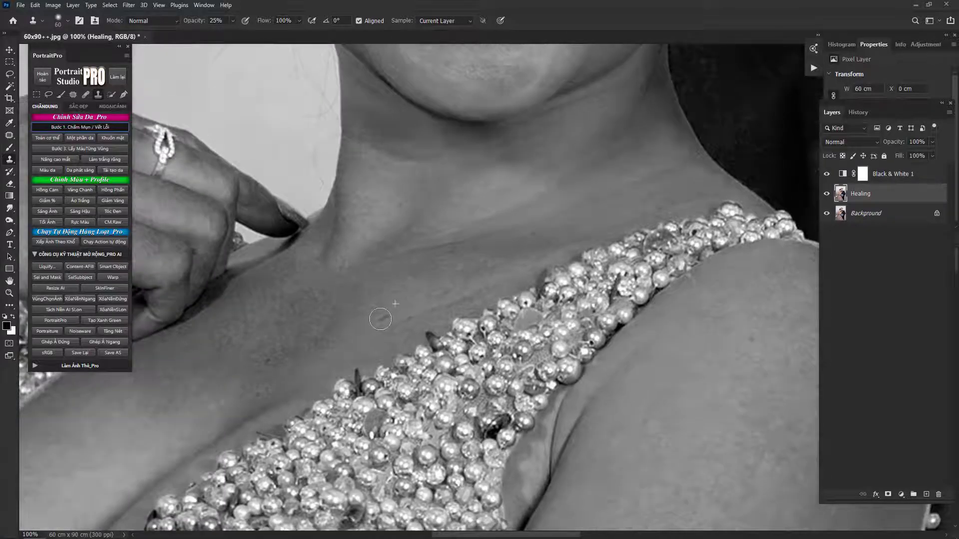
key("ctrl+minus")
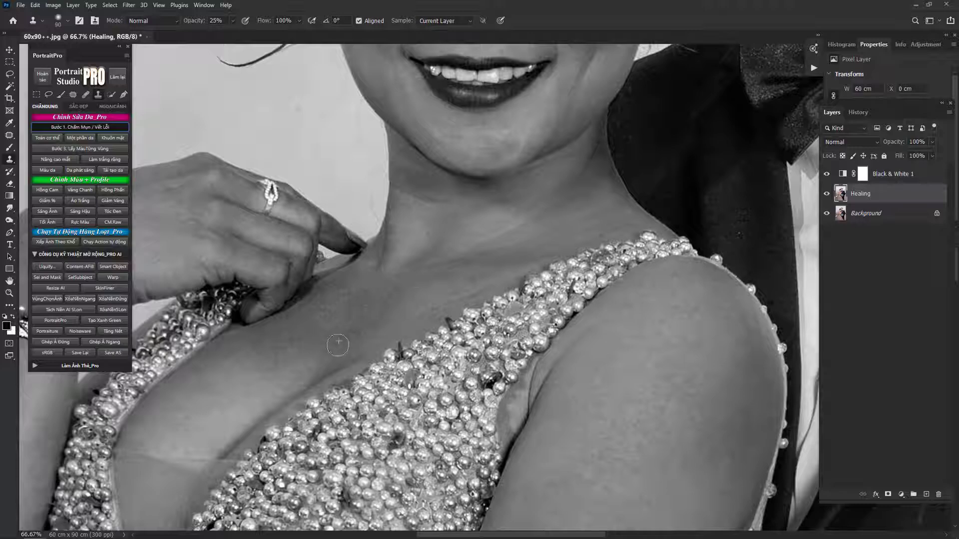
left_click_drag(546, 401, 433, 233)
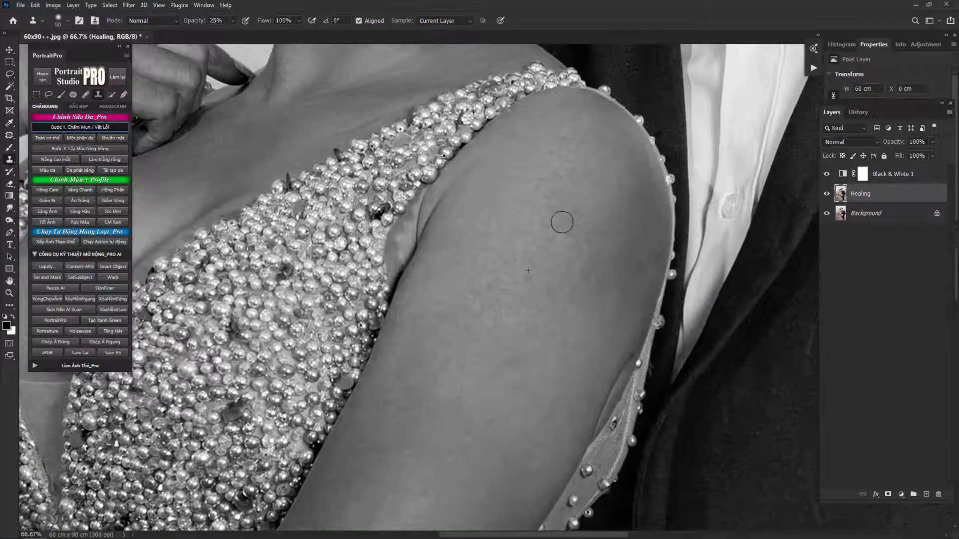
left_click_drag(492, 374, 675, 63)
Step: Smooth the skin on the woman's elbow, forearms and raised hand with the Clone Stamp at brush size 90
left_click_drag(464, 406, 884, 329)
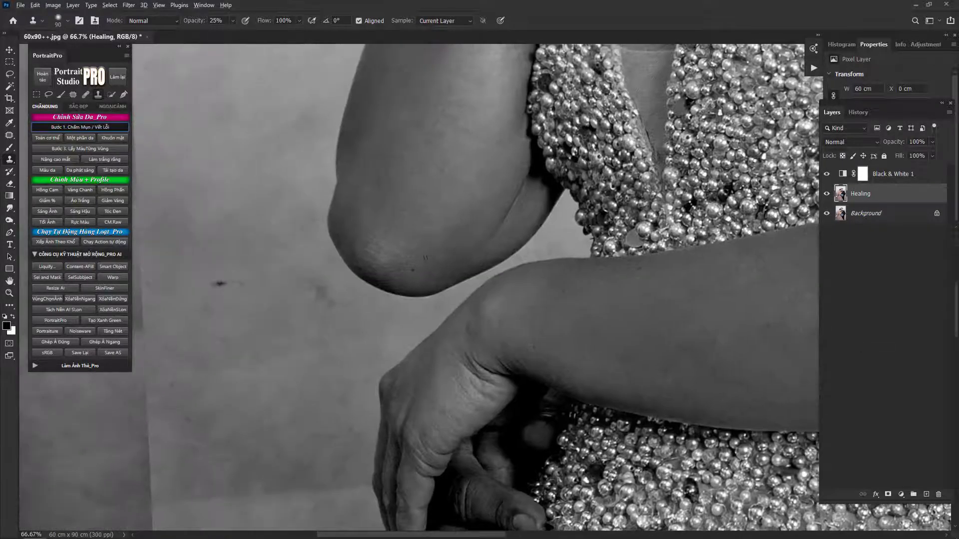
left_click_drag(378, 252, 368, 455)
left_click_drag(542, 152, 507, 474)
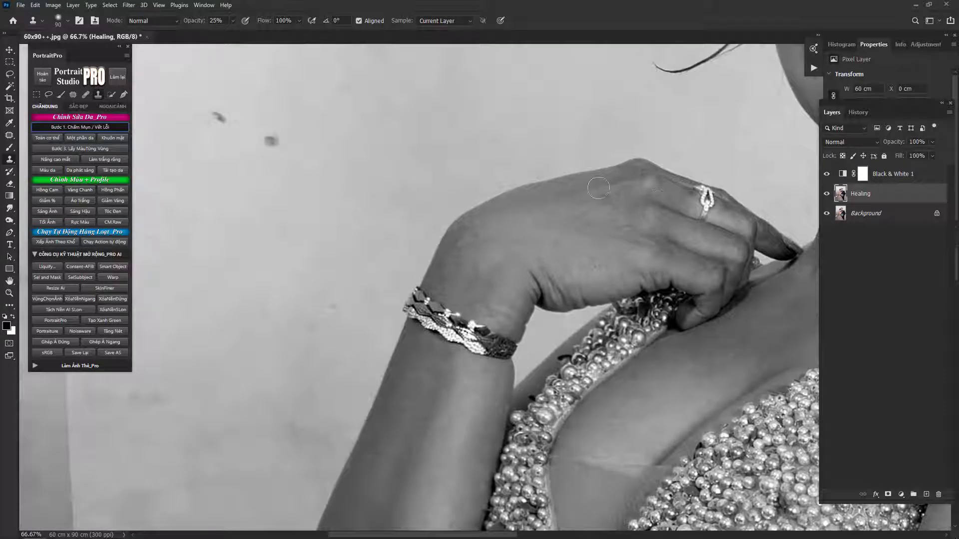
scroll(604, 200, "down", 5)
scroll(618, 221, "up", 6)
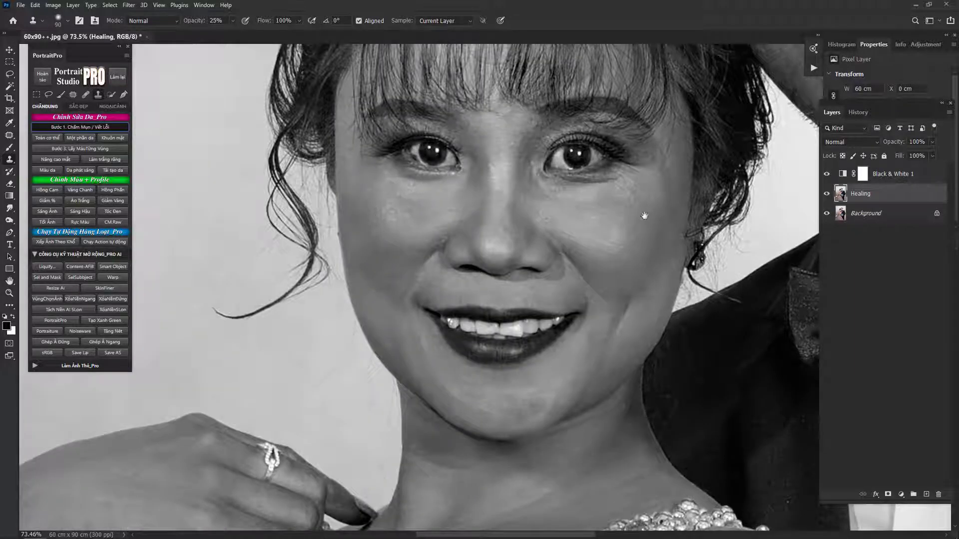
Step: Even out the man's temple, cheeks, nose bridge and forehead with the Clone Stamp at brush size 90
left_click_drag(644, 213, 264, 476)
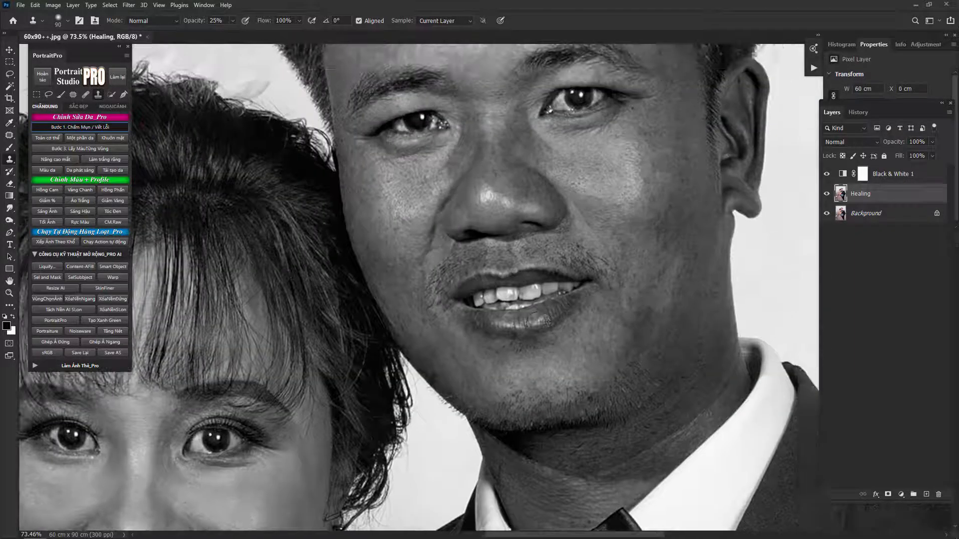
left_click_drag(641, 193, 631, 280)
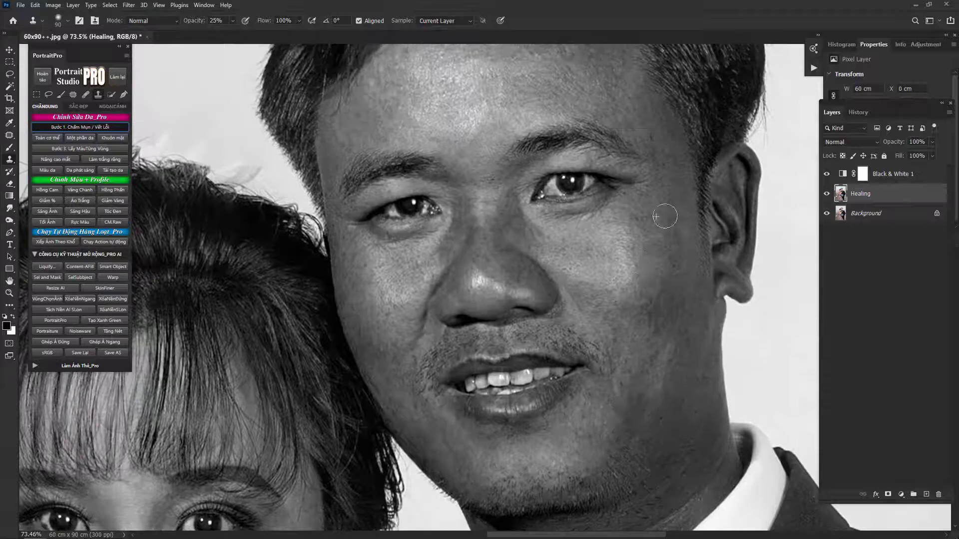
left_click_drag(662, 212, 668, 327)
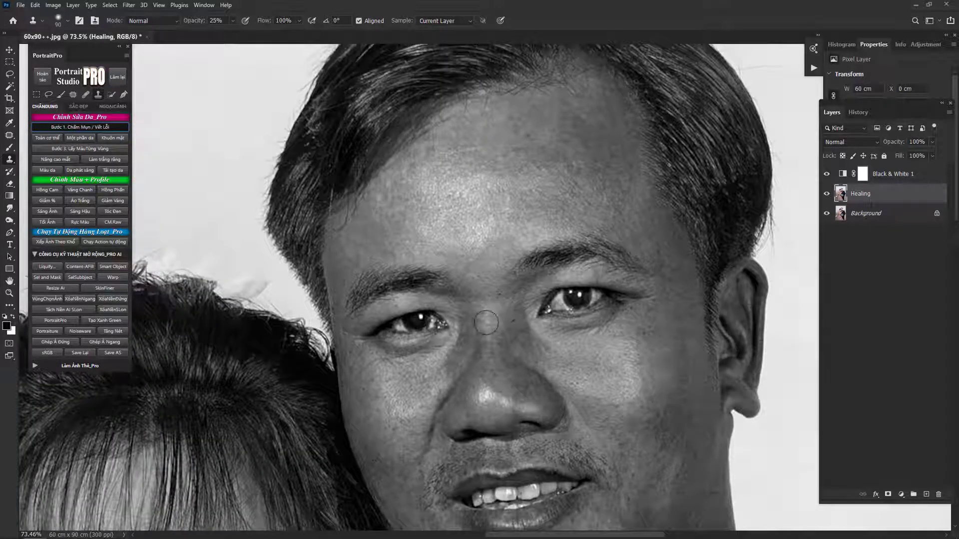
left_click(493, 180, "alt")
Step: Delete the Black & White 1 adjustment layer and merge the Healing layer down into the Background
key("ctrl+minus")
key("ctrl+minus")
key("ctrl+minus")
key("ctrl+minus")
key("ctrl+minus")
key("ctrl+minus")
key("ctrl+minus")
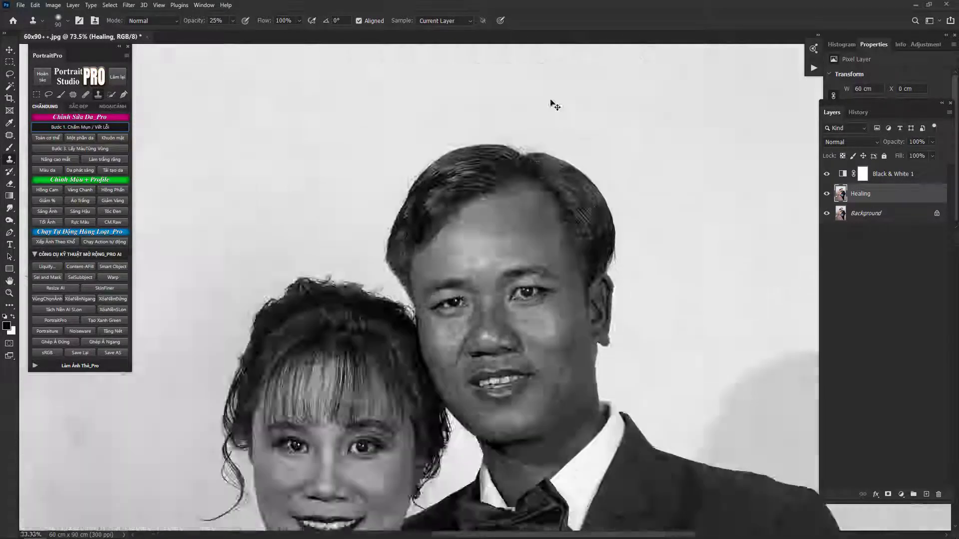
key("ctrl+plus")
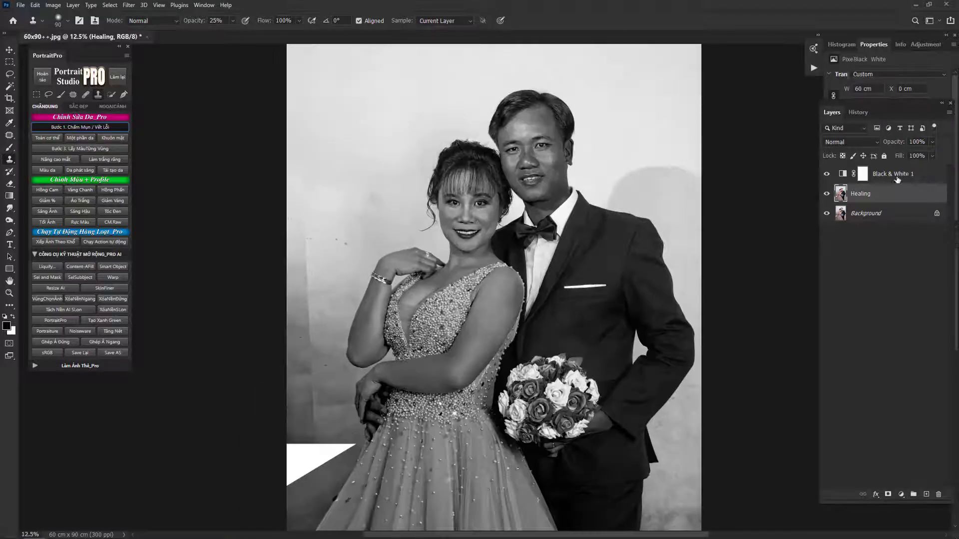
left_click(904, 174)
key("Delete")
key("ctrl+e")
Step: Touch up small blemishes around and below the woman's eyes with the Clone Stamp, reducing the brush size to 15
left_click(552, 221, "ctrl")
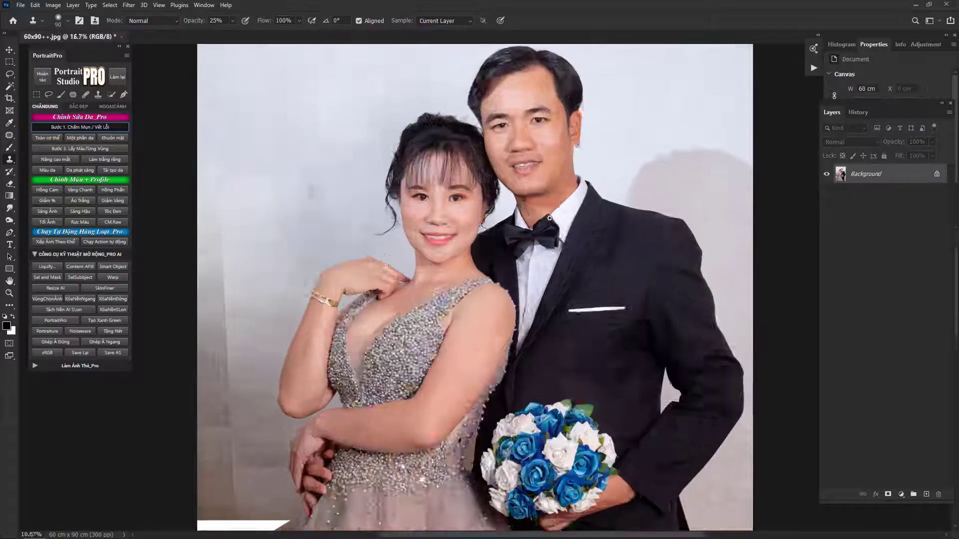
left_click(552, 221, "ctrl")
left_click_drag(403, 252, 722, 235)
key("ctrl+minus")
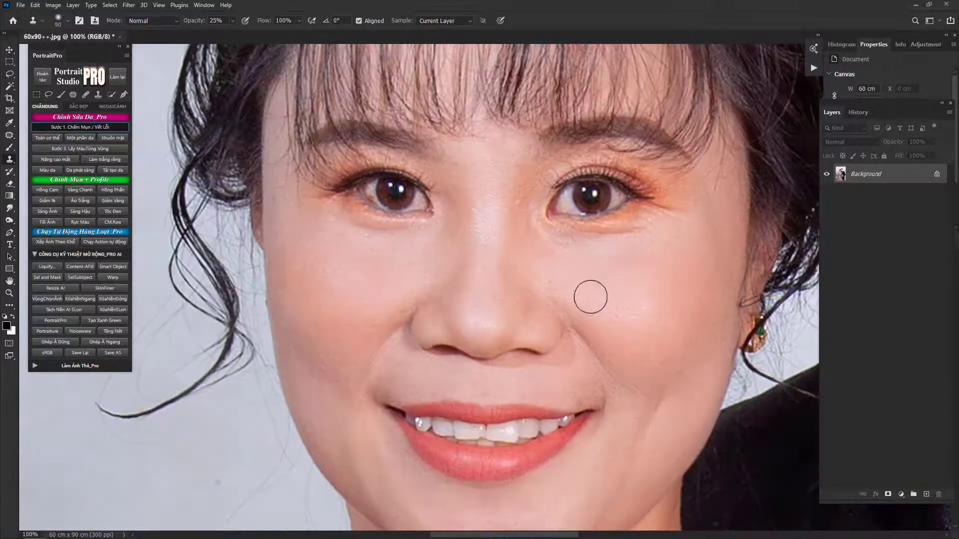
key("bracketleft")
key("bracketleft")
key("bracketleft")
key("bracketleft")
key("bracketleft")
left_click(637, 235, "alt")
mouse_move(591, 215)
left_mouse_down()
mouse_move(630, 272)
mouse_move(649, 280)
left_mouse_up()
key("bracketleft")
key("bracketleft")
key("bracketleft")
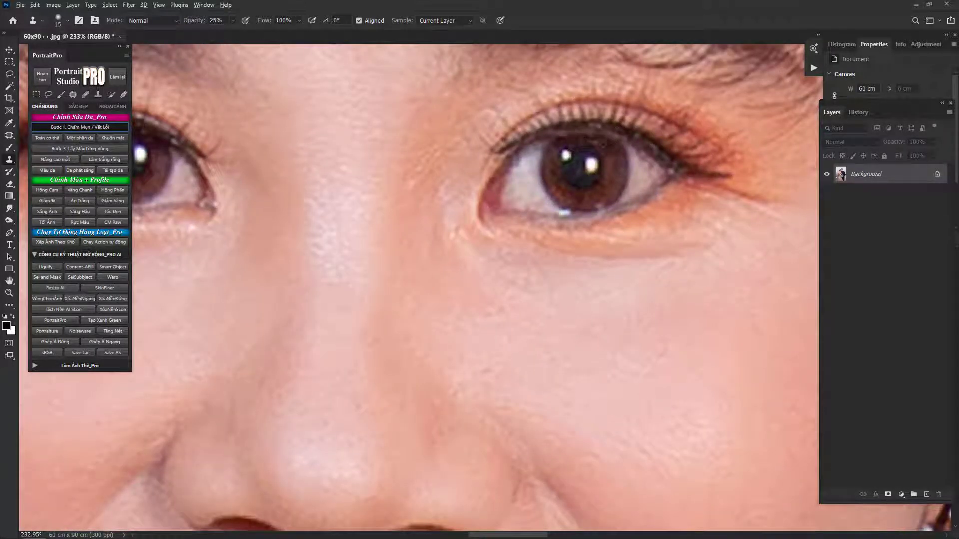
scroll(505, 155, "left", 2)
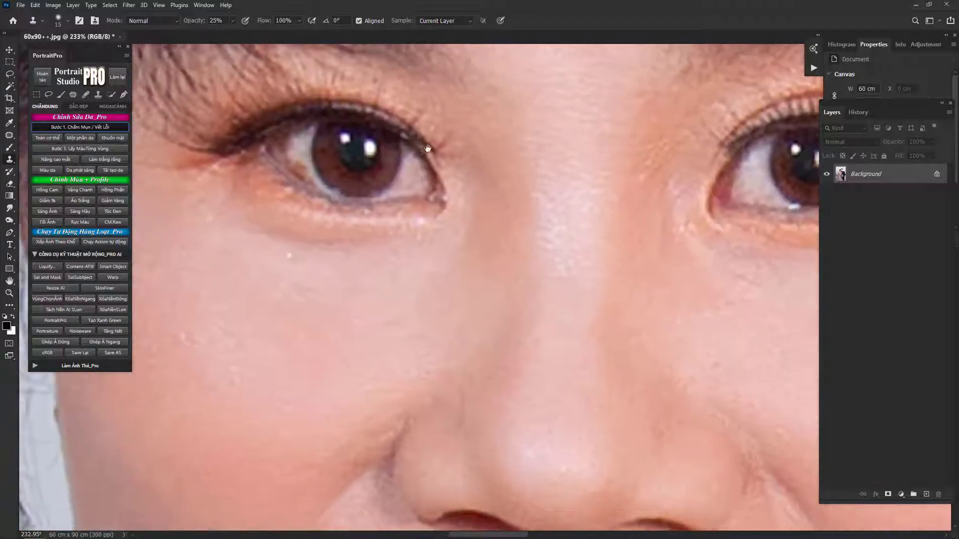
scroll(324, 131, "down", 6)
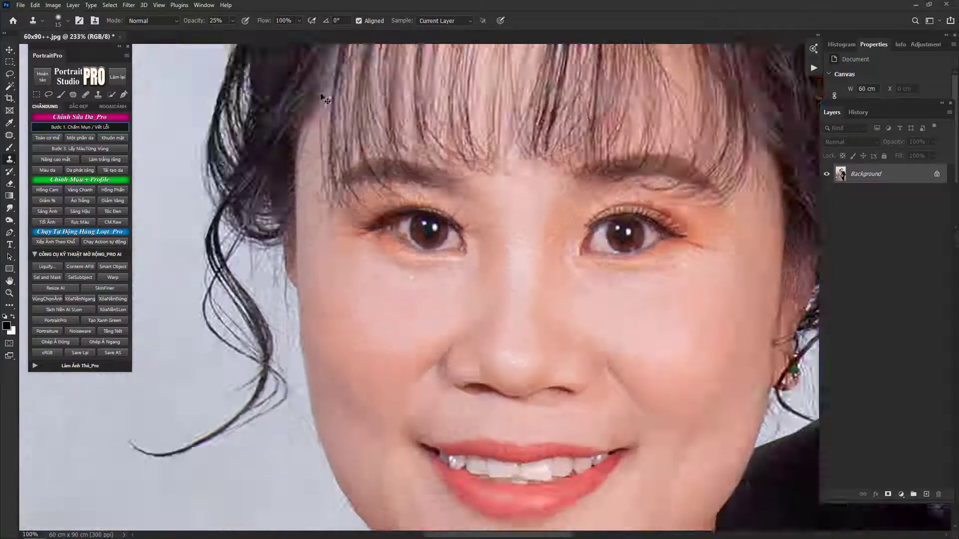
Step: Even out the skin between the man's nose and upper lip with the Clone Stamp at brush size 25
scroll(649, 170, "up", 6)
left_click_drag(591, 162, 460, 205)
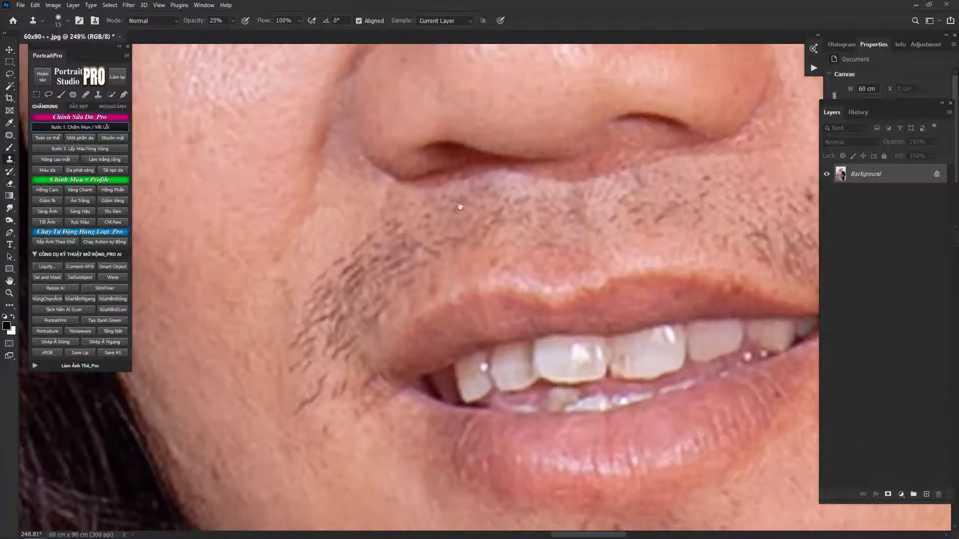
key("bracketright")
key("bracketright")
left_click(584, 189, "alt")
left_click_drag(553, 178, 535, 180)
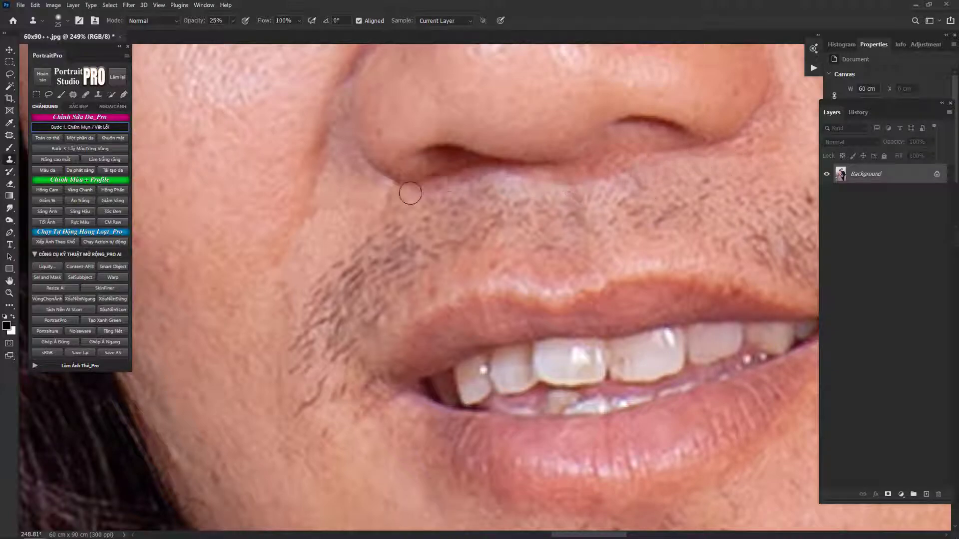
scroll(541, 290, "right", 2)
scroll(541, 290, "up", 1)
Step: Run the full-body skin retouch action (Toàn cơ thể) on the portrait and dismiss its instruction message
scroll(593, 244, "down", 6)
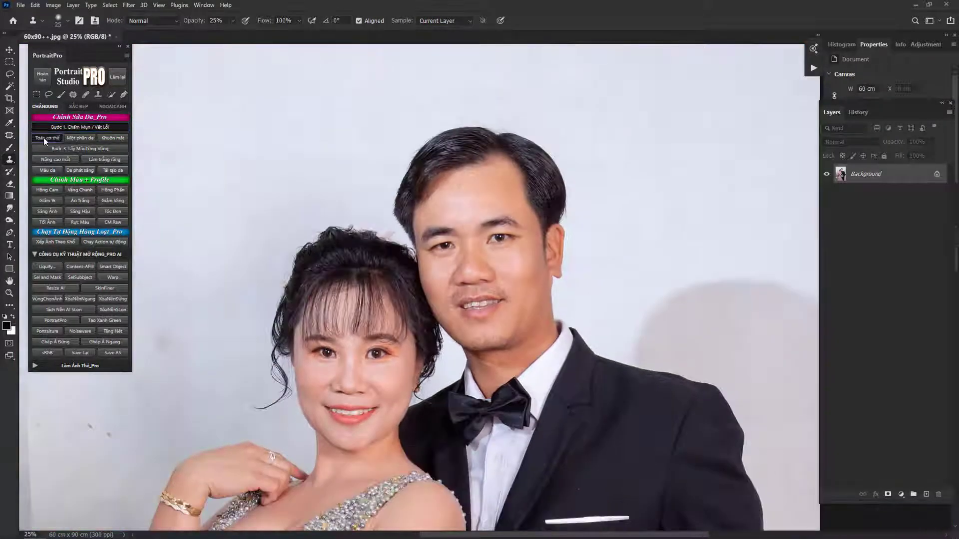
left_click(44, 139)
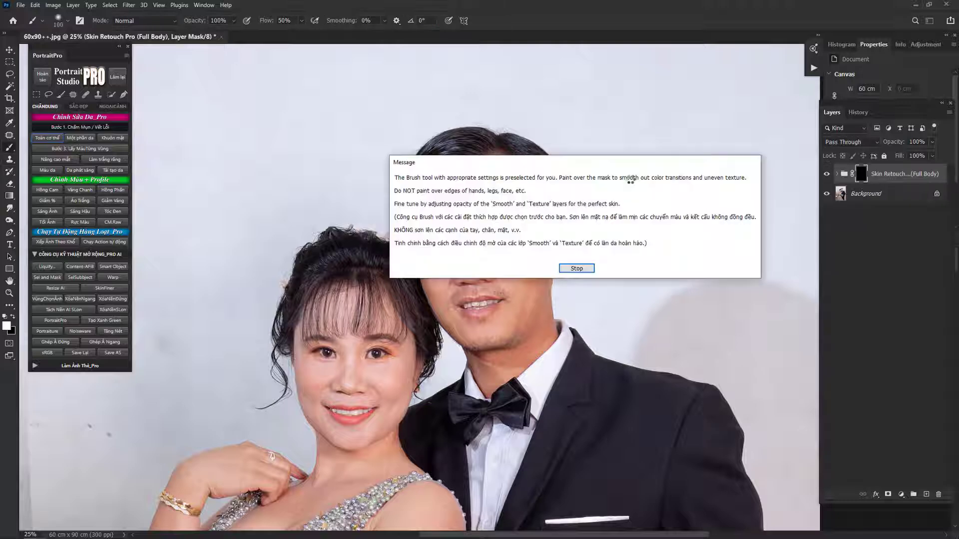
left_click(575, 269)
Step: Set the Skin Retouch Pro (Full Body) group's opacity to 86% and paint its mask white over the man's forehead at brush size 150
scroll(515, 189, "up", 3)
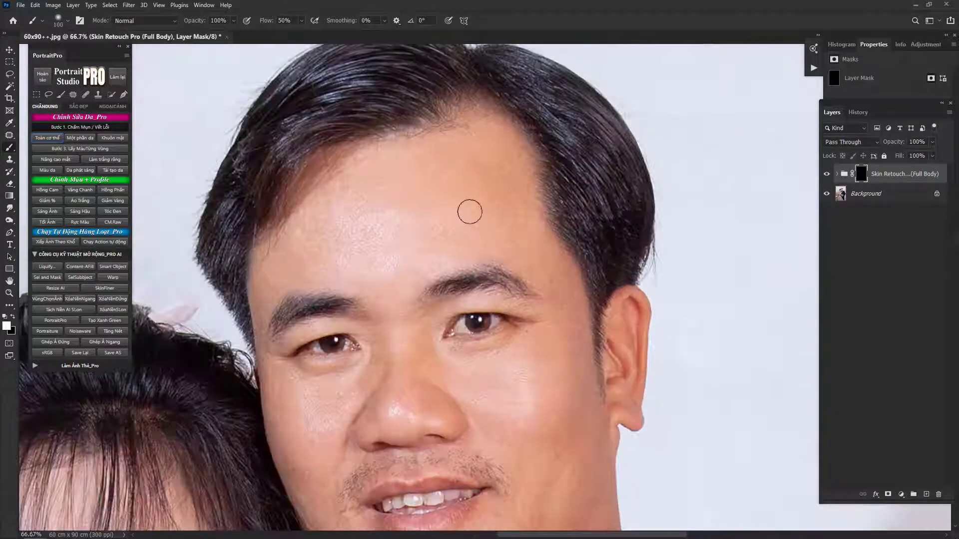
scroll(459, 209, "up", 1)
key("bracketright")
key("bracketright")
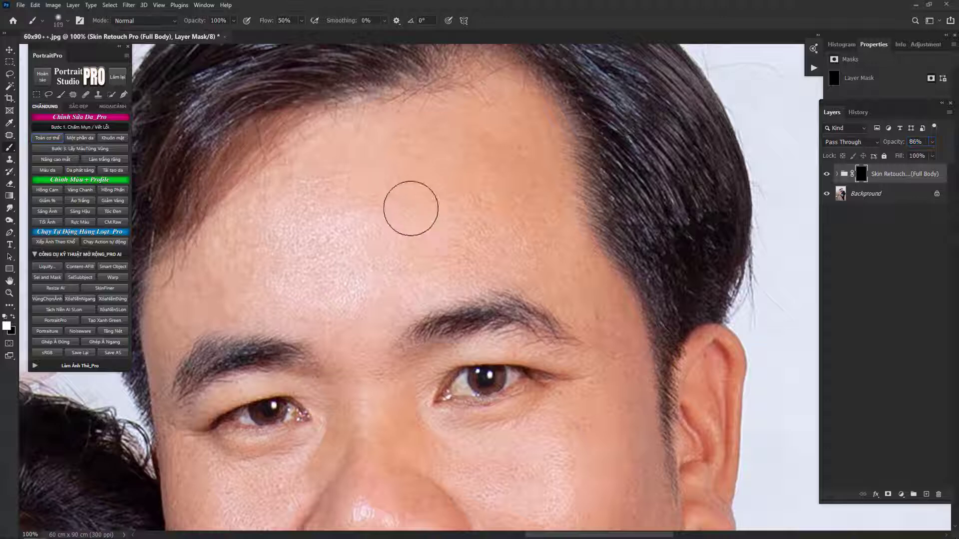
mouse_move(411, 208)
left_mouse_down()
mouse_move(338, 196)
mouse_move(347, 186)
mouse_move(311, 161)
mouse_move(255, 242)
mouse_move(307, 249)
left_mouse_up()
left_click(399, 252, "ctrl")
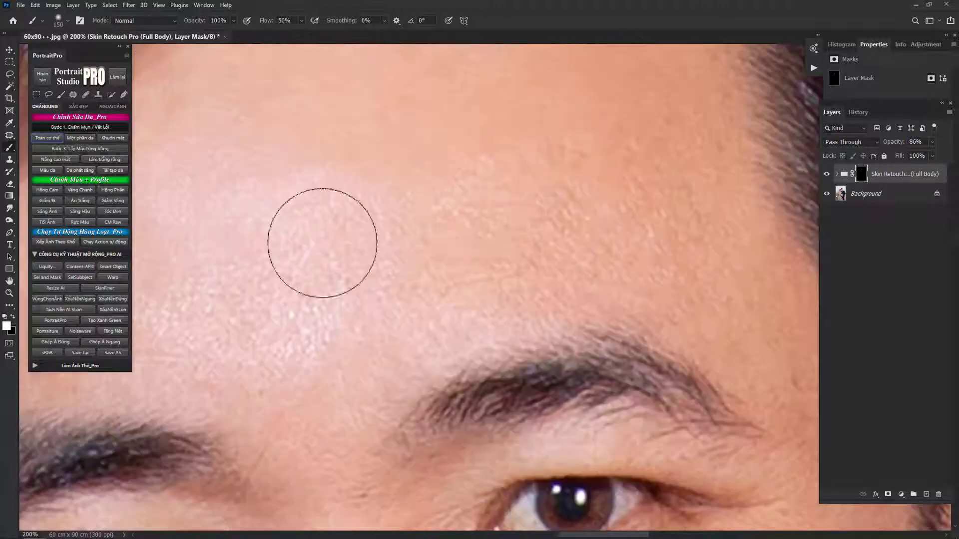
left_click_drag(417, 276, 360, 327)
key("ctrl+minus")
key("ctrl+minus")
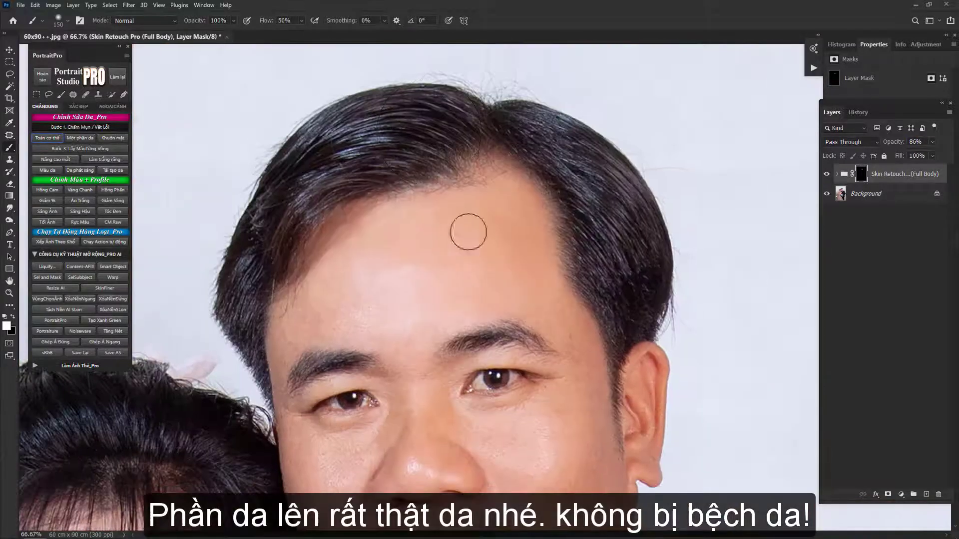
Step: Paint the skin retouch mask over the man's temple, cheeks and nose, reducing the brush size from 150 to 50 for the tighter areas
left_click_drag(468, 253, 390, 185)
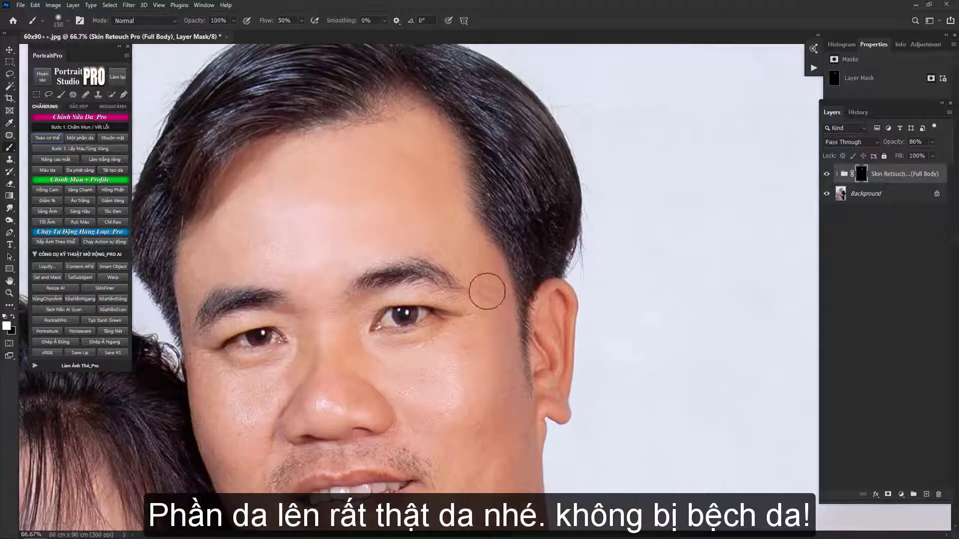
left_click_drag(487, 322, 528, 191)
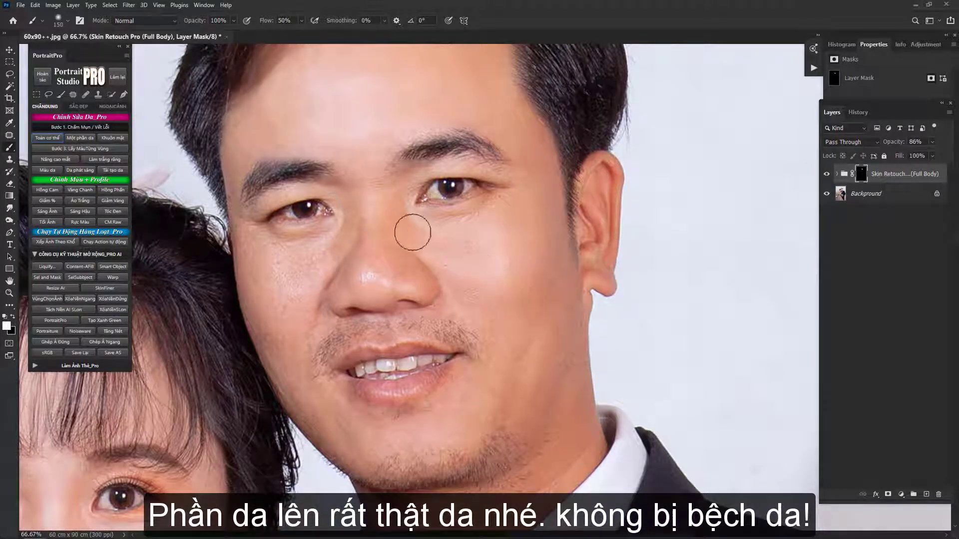
key("bracketleft")
key("bracketleft")
left_click_drag(333, 241, 350, 193)
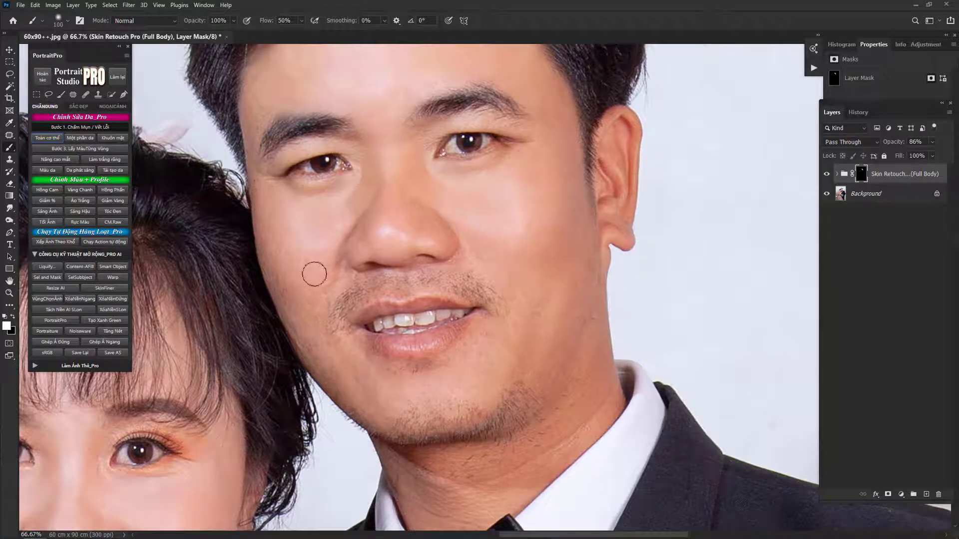
scroll(344, 272, "up", 1)
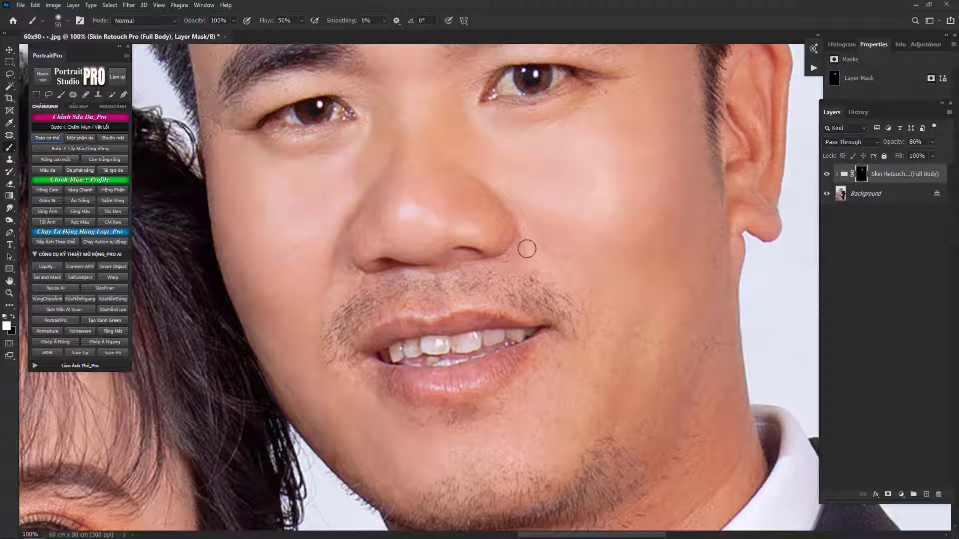
Step: Paint the skin retouch mask over the man's chin and lower cheeks, enlarging the brush from 70 to 100
scroll(372, 289, "down", 2)
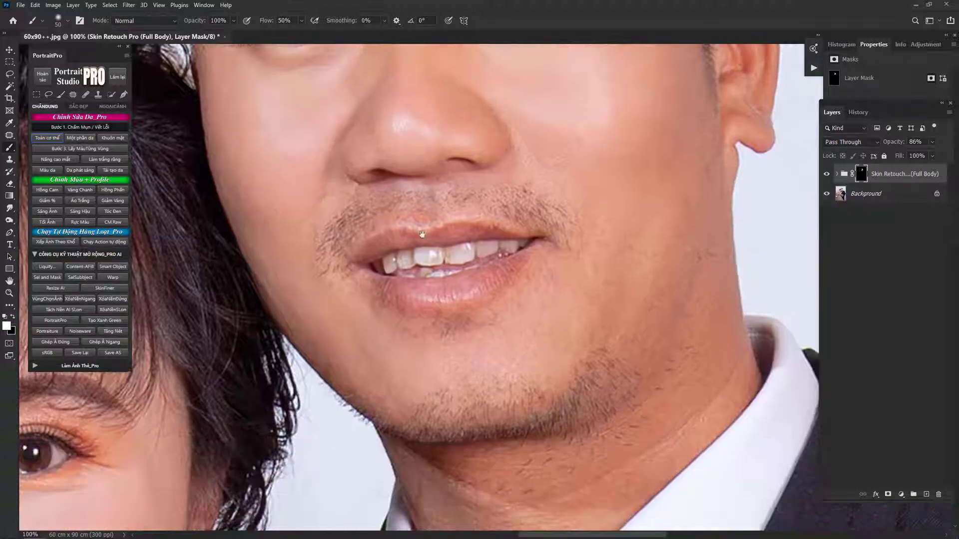
key("bracketright")
key("bracketright")
key("bracketright")
key("bracketright")
key("bracketright")
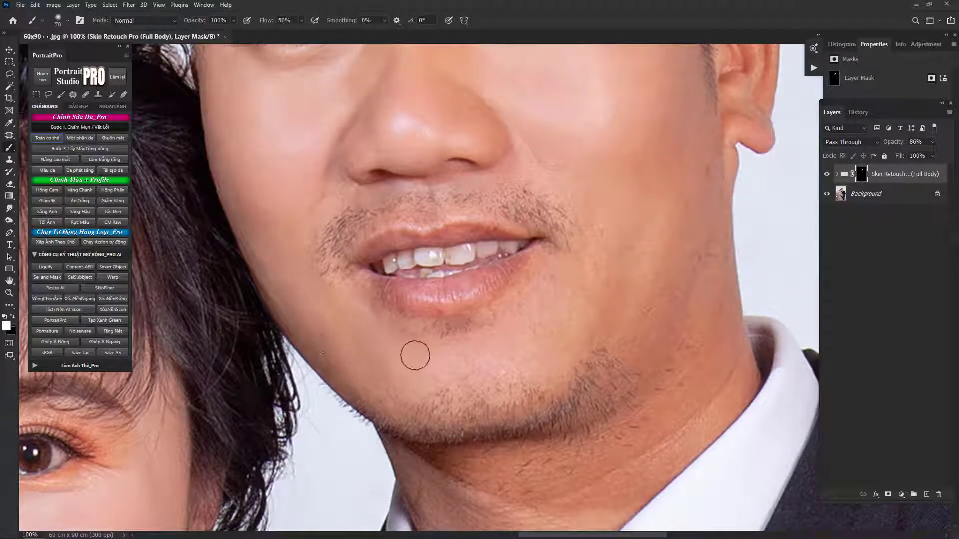
mouse_move(490, 362)
left_mouse_down()
mouse_move(569, 283)
mouse_move(545, 278)
mouse_move(519, 311)
mouse_move(387, 334)
mouse_move(410, 335)
mouse_move(338, 315)
mouse_move(556, 308)
mouse_move(655, 213)
mouse_move(600, 242)
mouse_move(710, 173)
mouse_move(698, 291)
mouse_move(644, 344)
mouse_move(675, 296)
left_mouse_up()
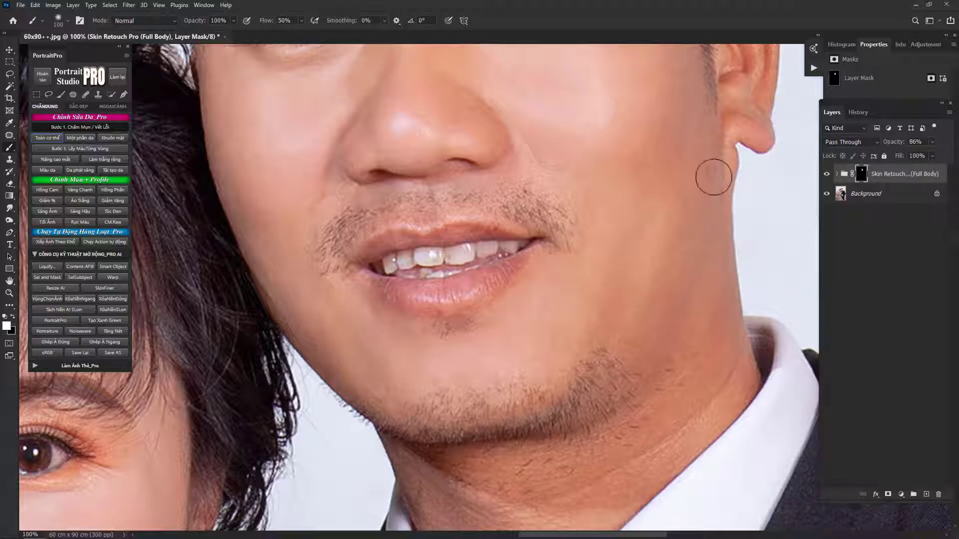
Step: Smooth the man's jawline and neck on the skin retouch mask at brush size 100
left_click_drag(681, 239, 657, 364)
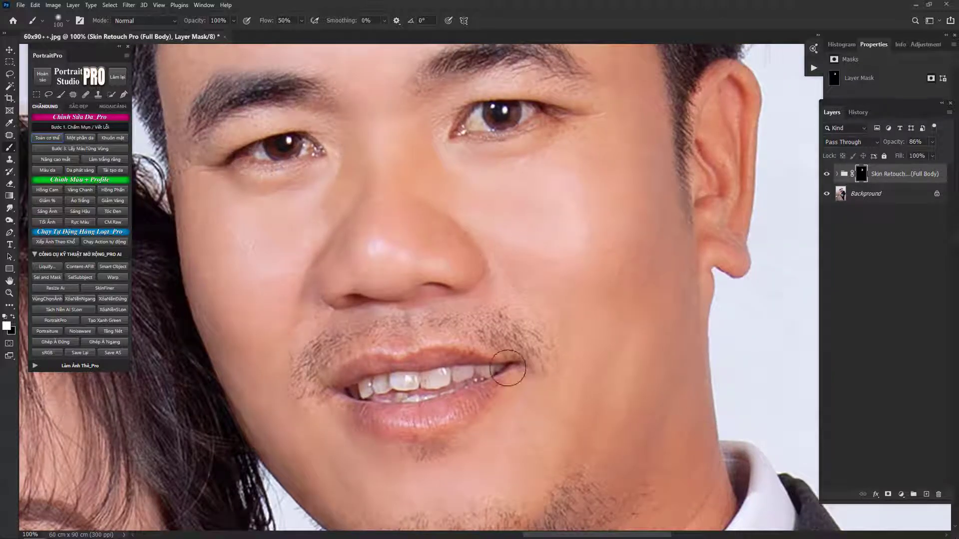
left_click_drag(700, 476, 680, 259)
mouse_move(646, 289)
left_mouse_down()
mouse_move(557, 349)
mouse_move(478, 377)
mouse_move(471, 413)
mouse_move(404, 384)
mouse_move(425, 409)
mouse_move(369, 369)
mouse_move(448, 460)
left_mouse_up()
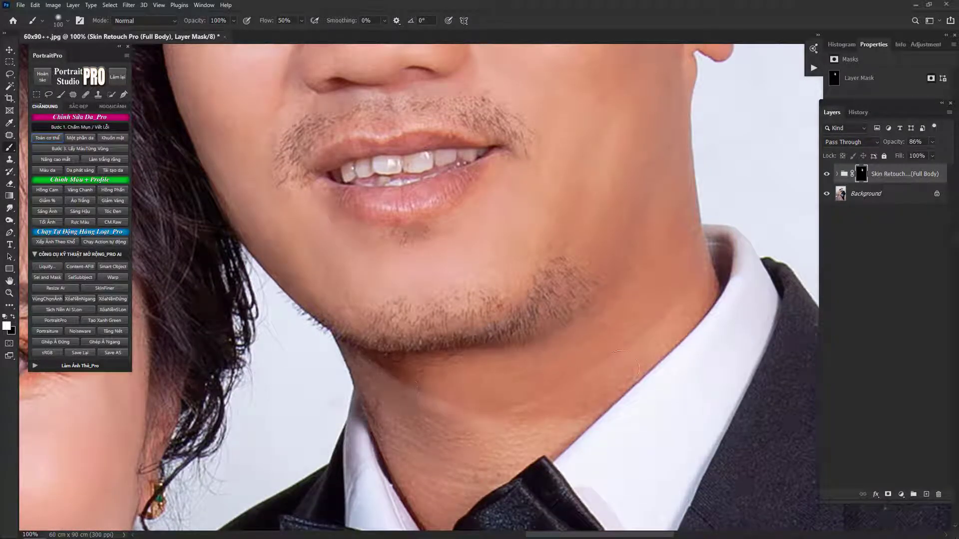
left_click_drag(577, 379, 558, 471)
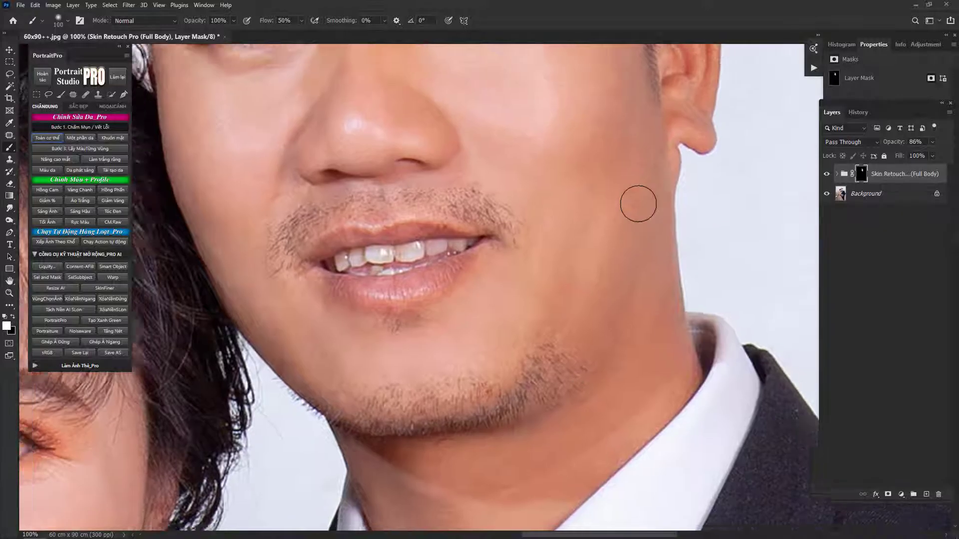
Step: Hide and show the Skin Retouch Pro group to compare the man's face before and after
key("ctrl+minus")
left_click_drag(557, 155, 581, 195)
left_click(828, 174)
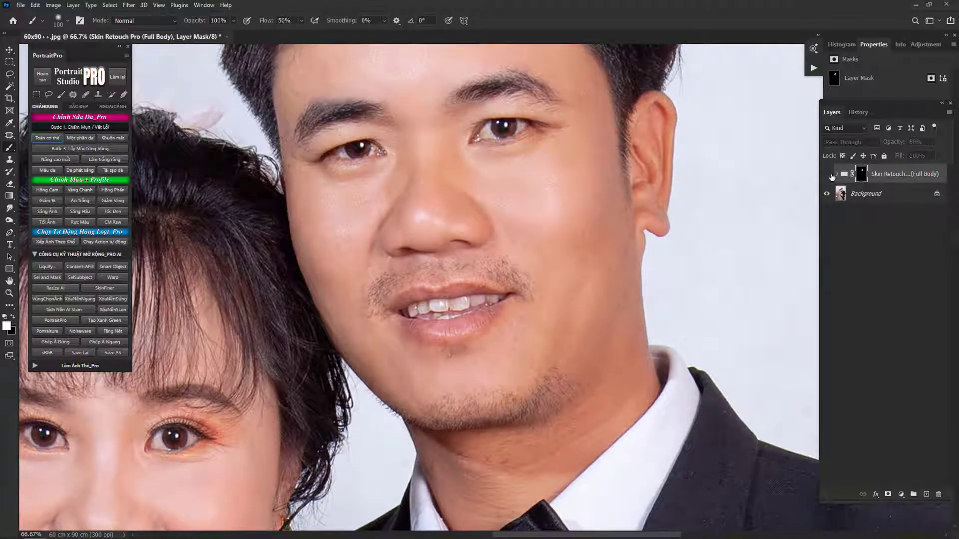
left_click(827, 174)
Step: Paint the skin retouch mask over the woman's cheeks, nose and chin at brush size 100
left_click_drag(529, 363, 876, 313)
key("bracketleft")
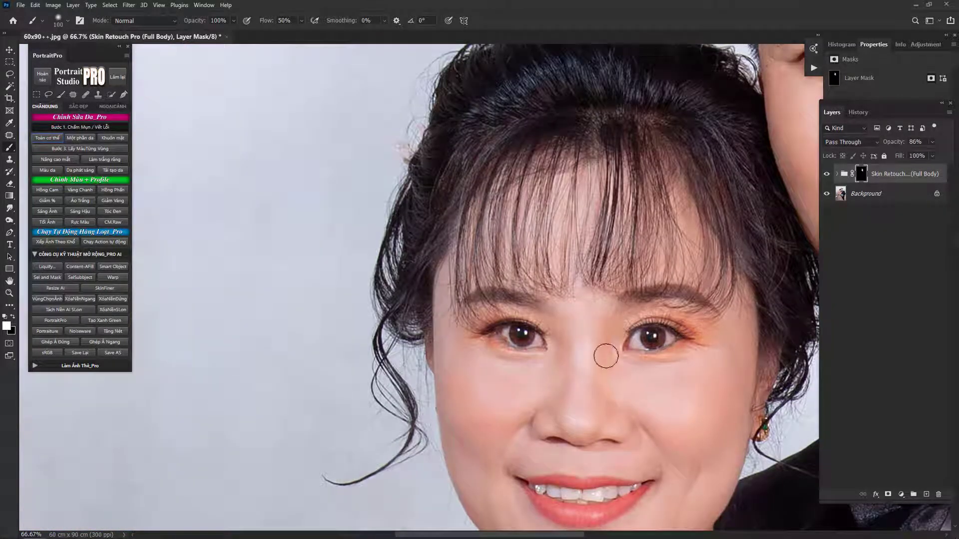
key("bracketright")
left_click_drag(462, 368, 456, 248)
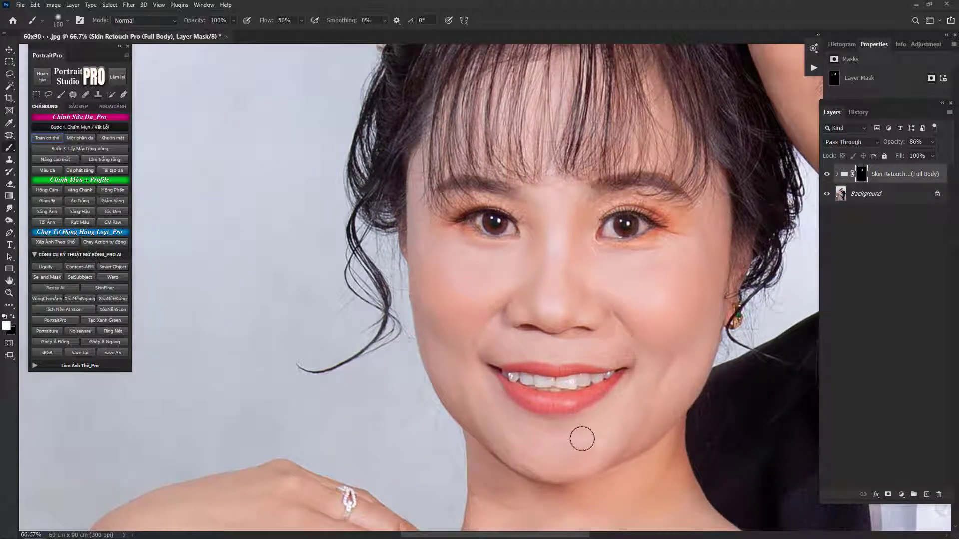
Step: Refine the mask around the woman's eyes, mouth and chin with the brush size reduced to 60
left_click(675, 286, "ctrl")
key("bracketleft")
key("bracketleft")
key("bracketleft")
key("bracketleft")
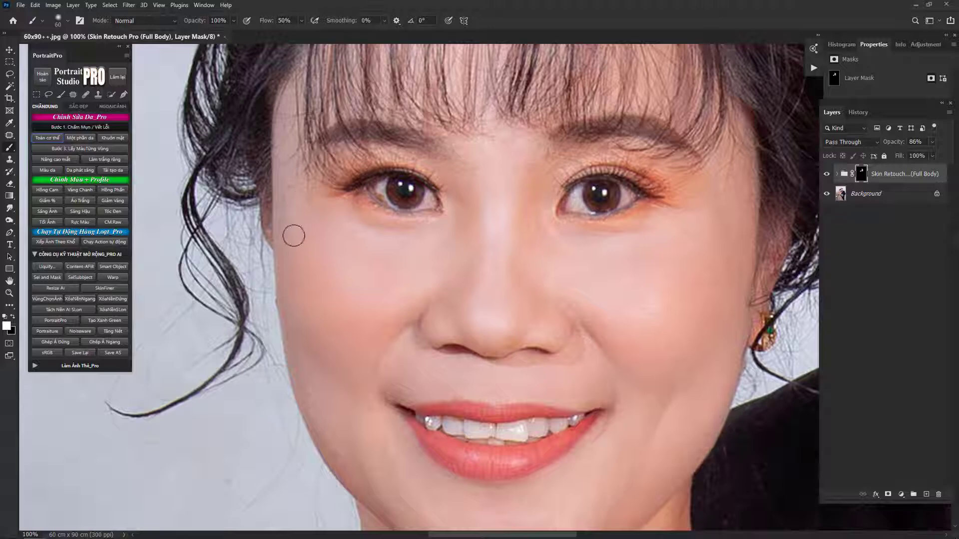
scroll(552, 111, "down", 5)
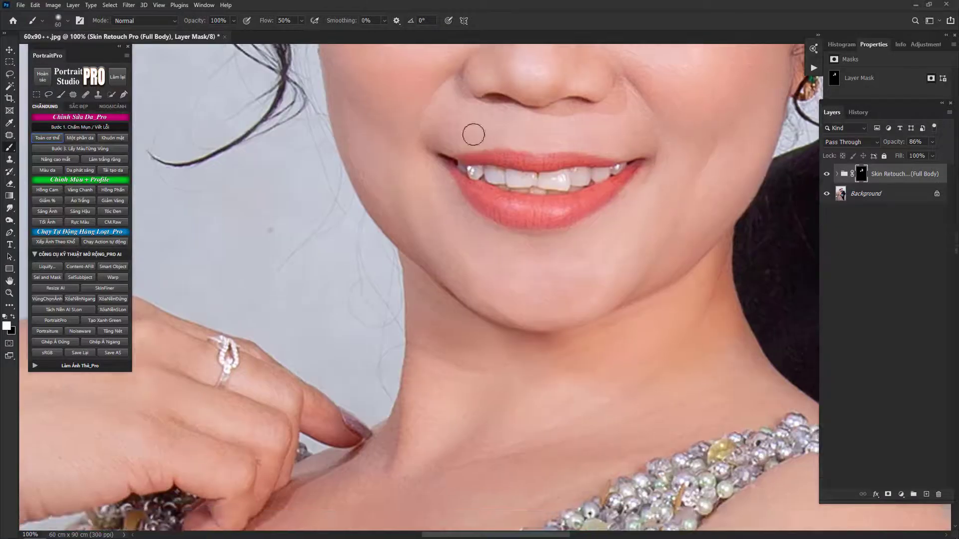
left_click_drag(535, 256, 535, 186)
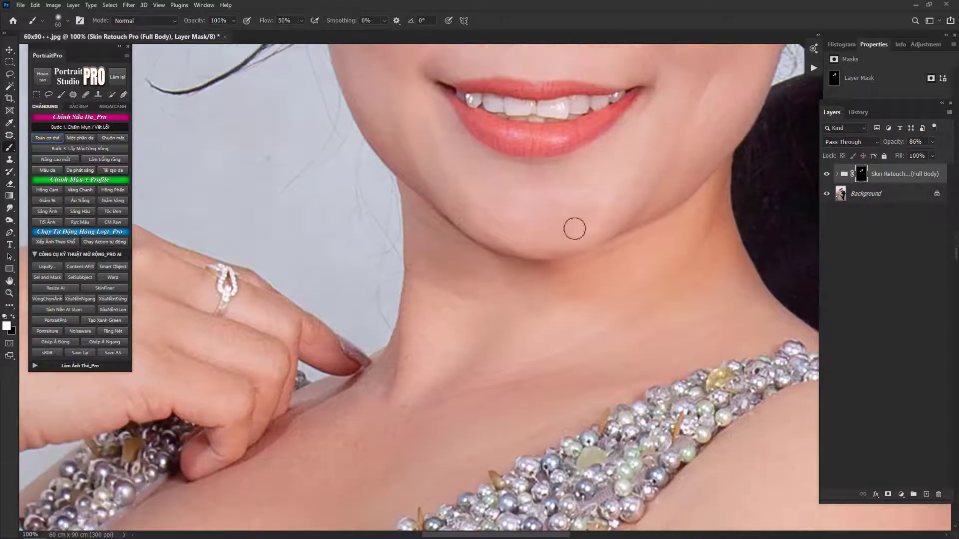
Step: Paint the skin retouch mask over the woman's neck and upper chest, enlarging the brush from 90 to 150
key("bracketright")
key("bracketright")
key("bracketright")
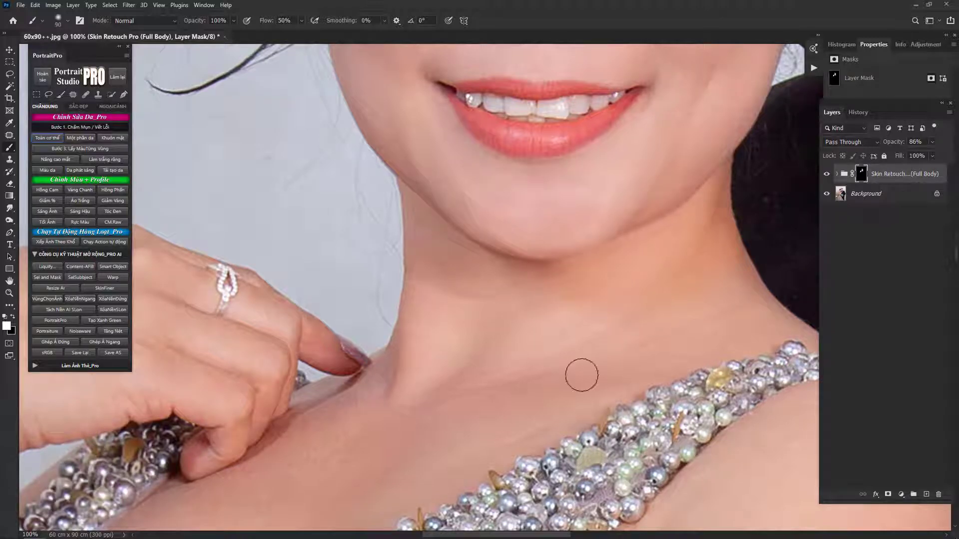
key("bracketright")
key("bracketright")
key("bracketright")
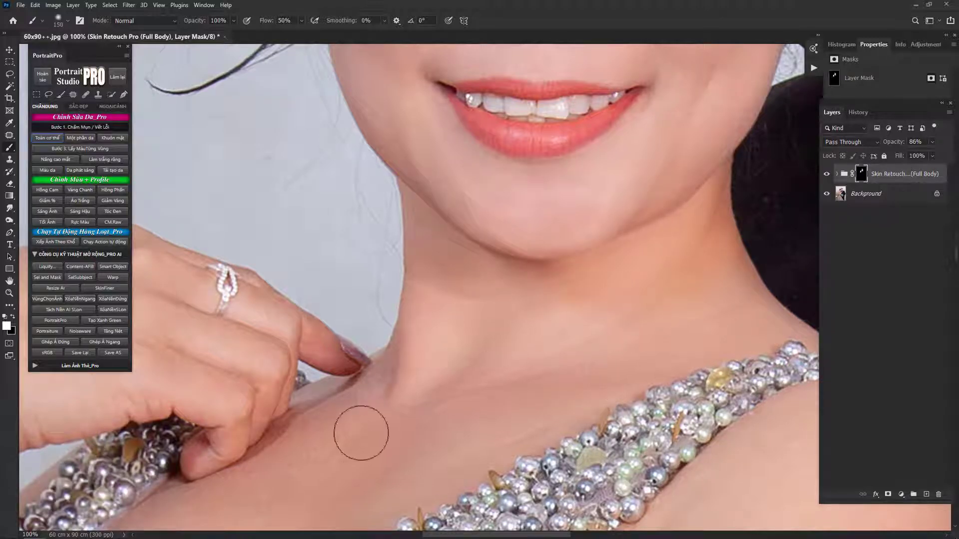
scroll(300, 420, "down", 3)
left_click_drag(497, 353, 666, 303)
Step: Smooth the woman's raised hand and wrist on the skin retouch mask at brush size 100
key("ctrl+minus")
key("bracketleft")
key("bracketleft")
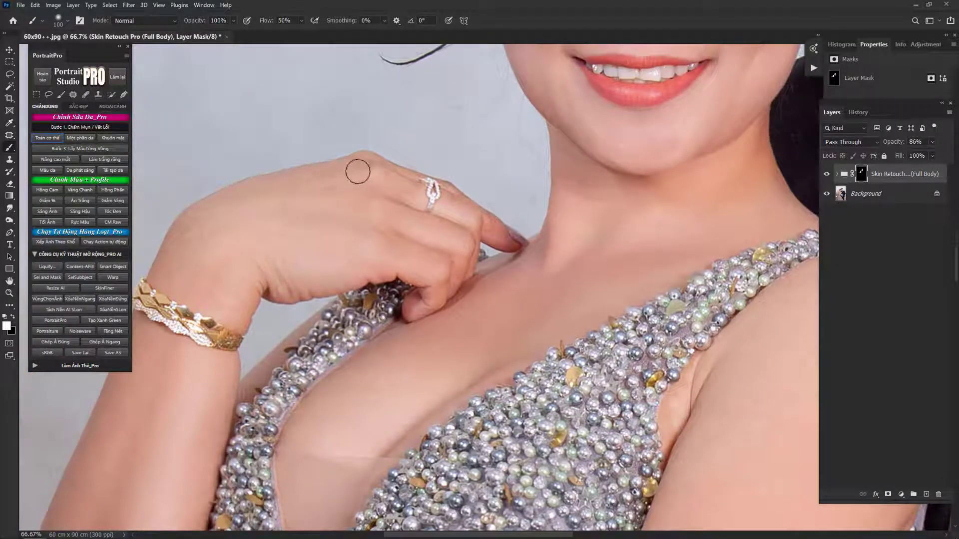
left_click_drag(417, 245, 526, 154)
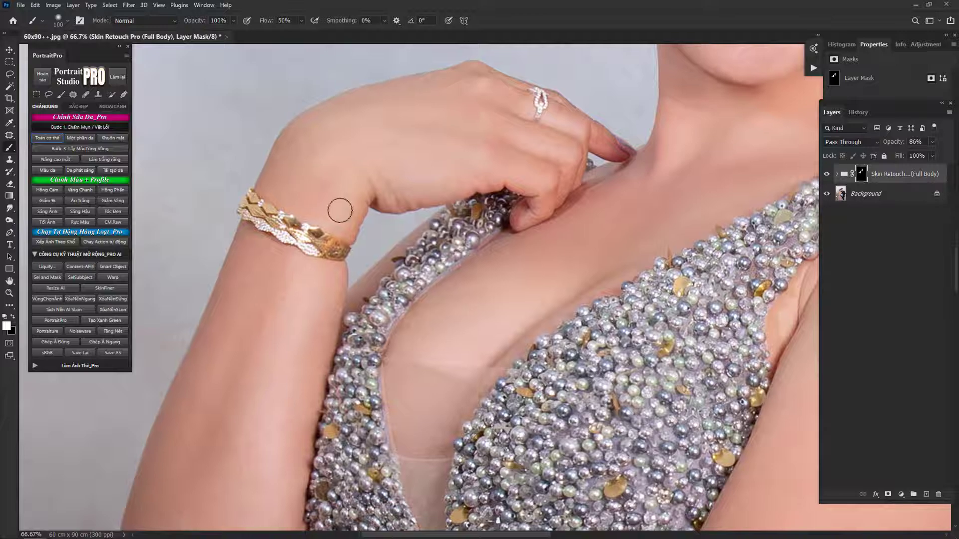
Step: Paint the skin retouch mask over the raised arm's forearm and elbow at brush size 175
scroll(249, 369, "down", 4)
scroll(249, 368, "left", 2)
key("bracketright")
key("bracketright")
key("bracketright")
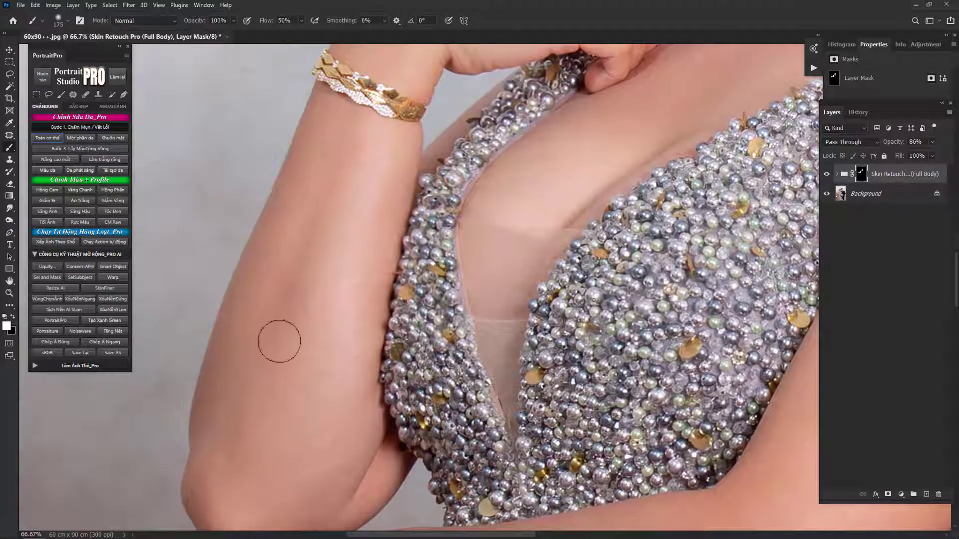
scroll(338, 214, "down", 4)
scroll(338, 214, "left", 1)
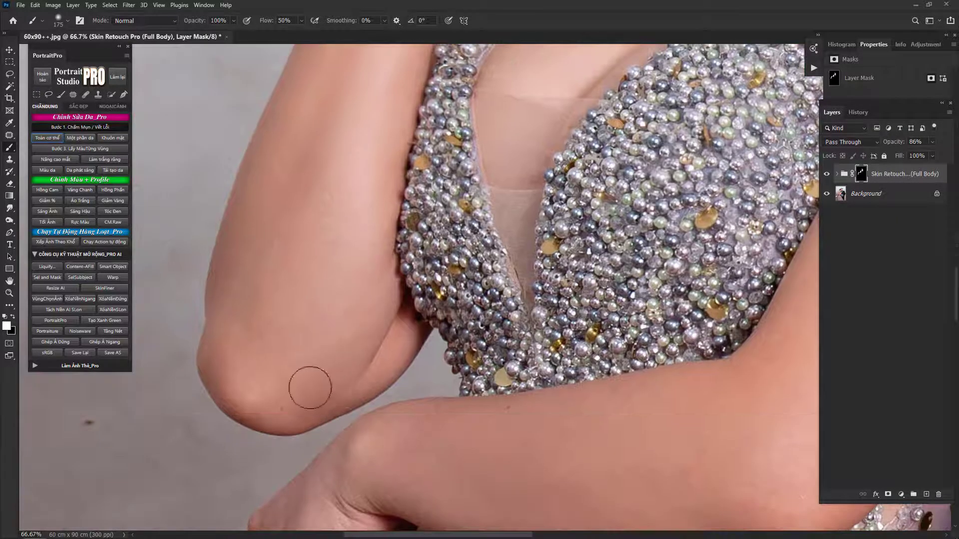
Step: Paint the mask over the woman's chest at brush size 175 and over her shoulder and upper arm with a larger brush
scroll(247, 346, "up", 4)
scroll(246, 347, "right", 2)
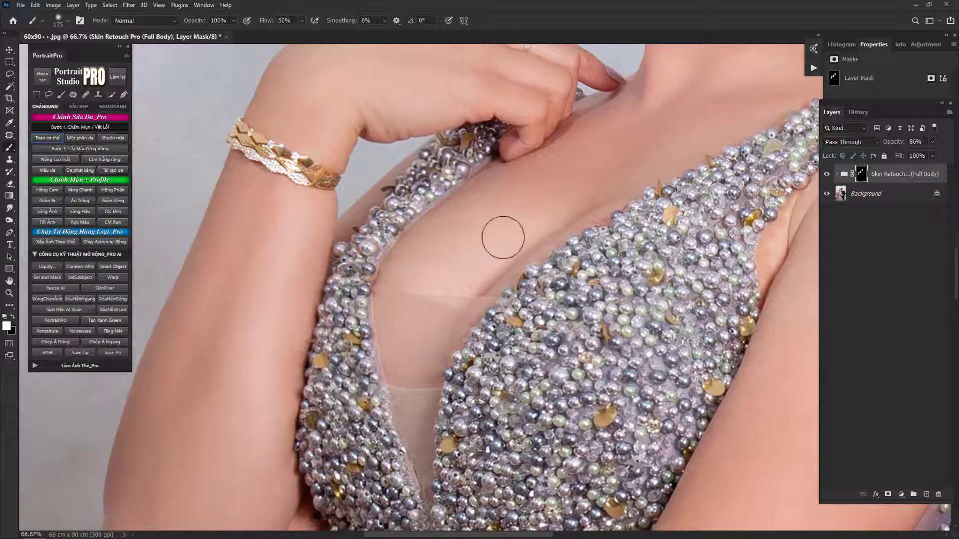
scroll(616, 199, "right", 4)
scroll(598, 327, "down", 1)
key("bracketright")
key("bracketright")
key("bracketright")
key("bracketright")
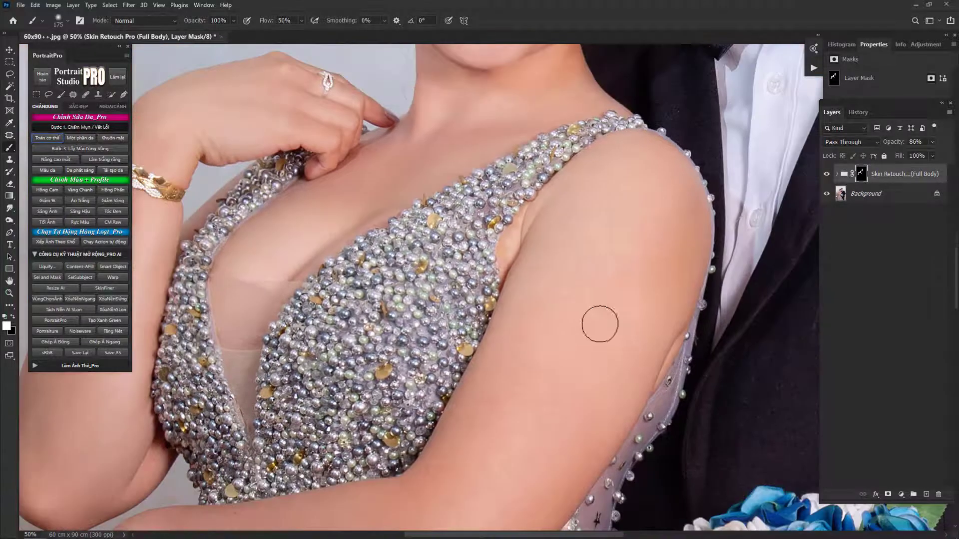
left_click_drag(563, 392, 623, 191)
Step: Smooth the woman's folded forearm and elbow on the skin retouch mask at brush size 200
key("bracketleft")
key("bracketleft")
key("bracketleft")
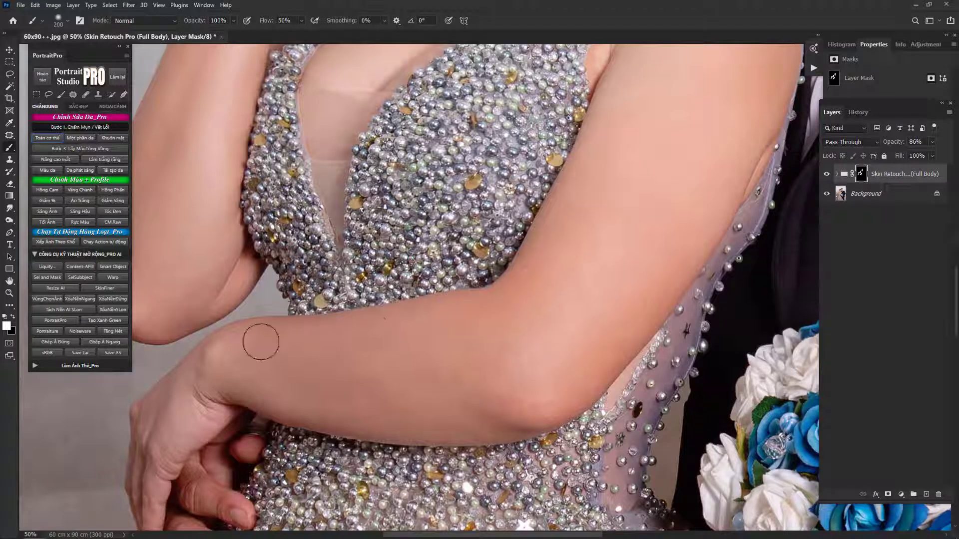
left_click_drag(338, 365, 574, 329)
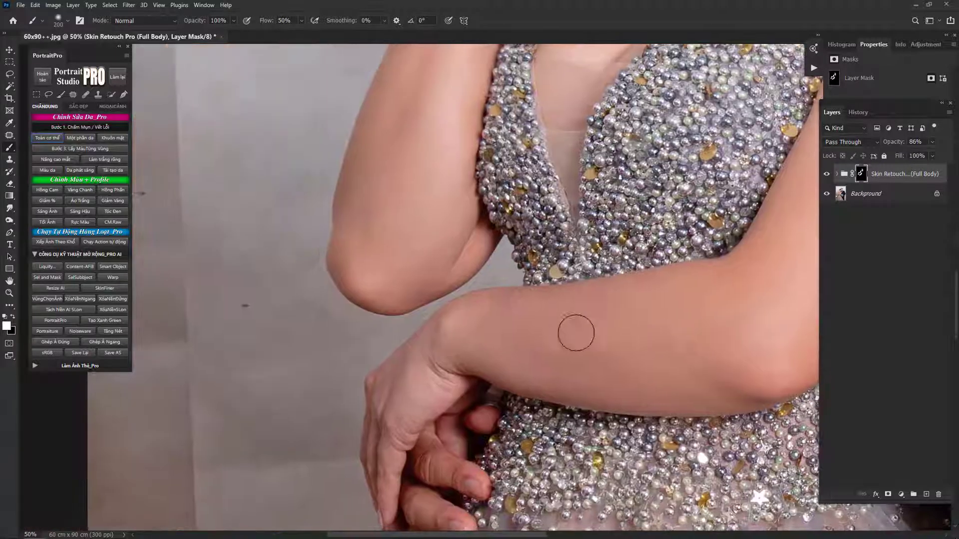
Step: Smooth the woman's lower hand and the man's fingers at her waist on the skin retouch mask at brush size 100
left_click_drag(392, 416, 414, 381)
key("bracketleft")
key("bracketleft")
key("bracketleft")
key("bracketleft")
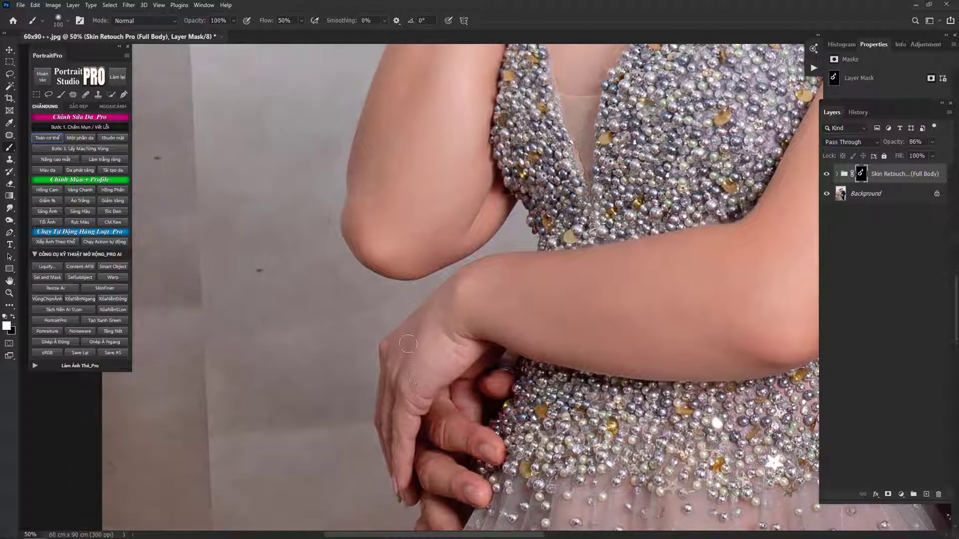
left_click_drag(444, 426, 470, 345)
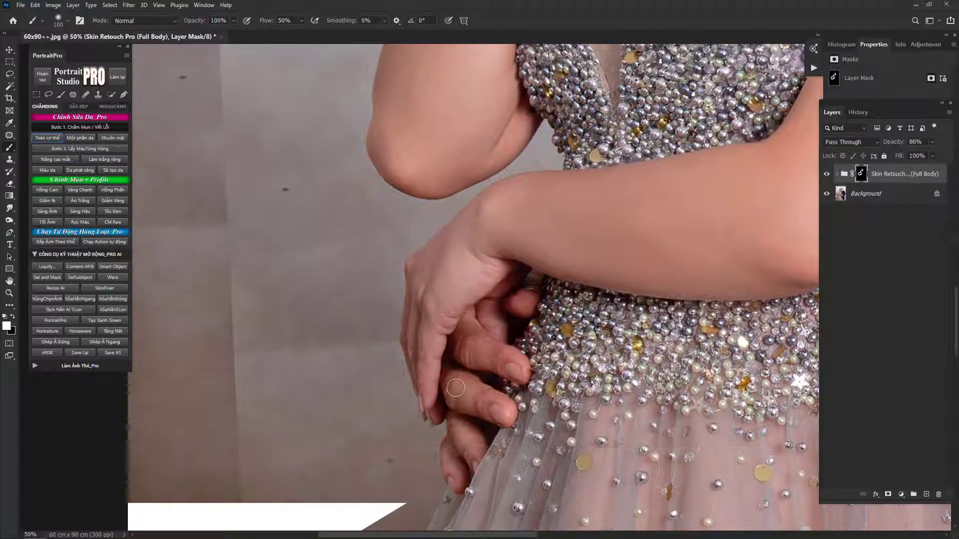
scroll(453, 439, "down", 3)
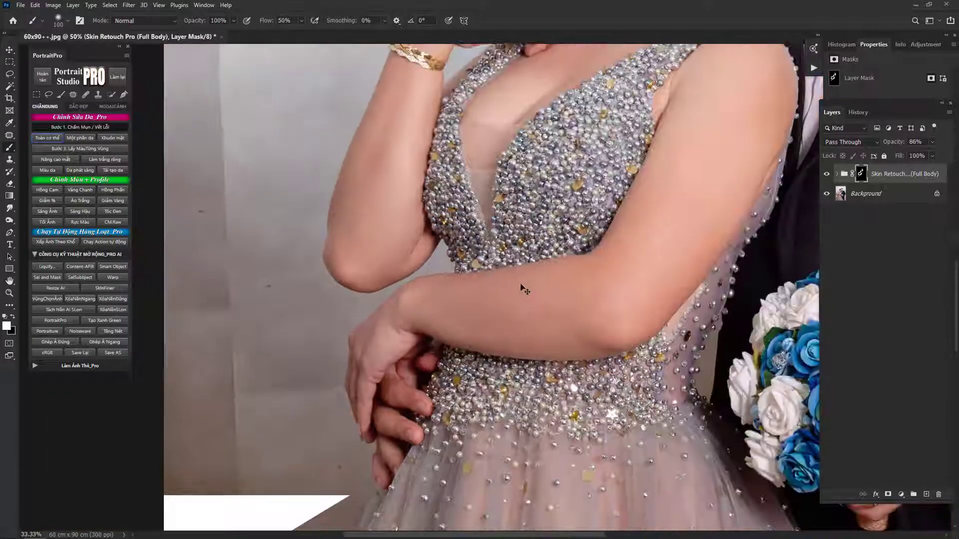
scroll(443, 220, "up", 2)
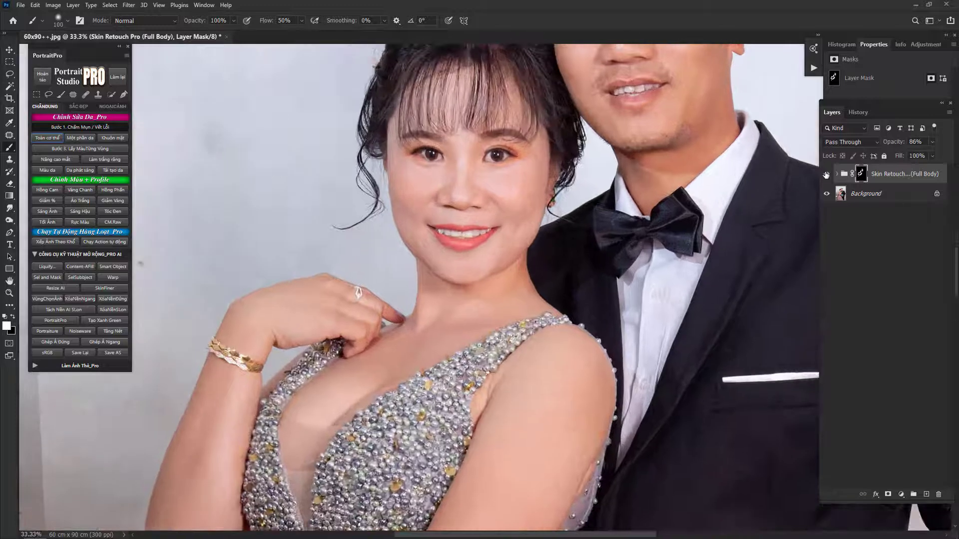
Step: Refine the skin retouch mask around the woman's nose at brush size 25
scroll(421, 184, "up", 5)
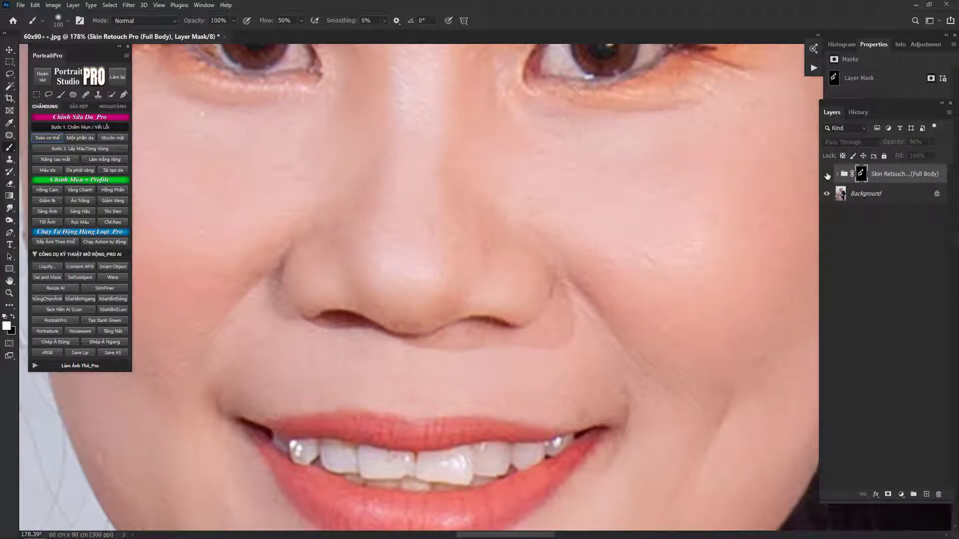
key("bracketleft")
key("bracketleft")
key("bracketleft")
key("bracketleft")
key("bracketleft")
key("bracketleft")
key("bracketleft")
key("bracketleft")
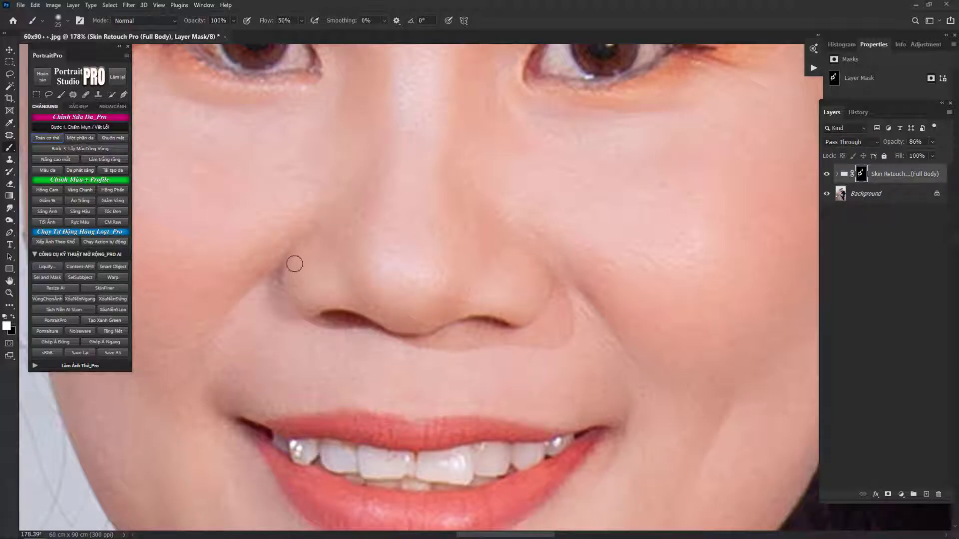
scroll(295, 264, "down", 5)
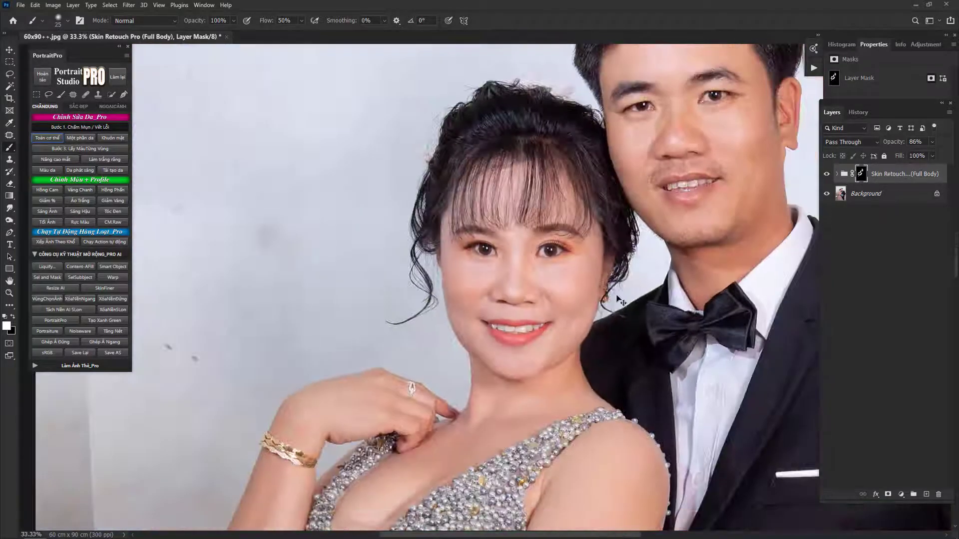
Step: Merge the skin retouch into the background and whiten the couple's teeth through the mask of a Whiten Teeth group
key("ctrl+shift+e")
scroll(559, 290, "up", 1)
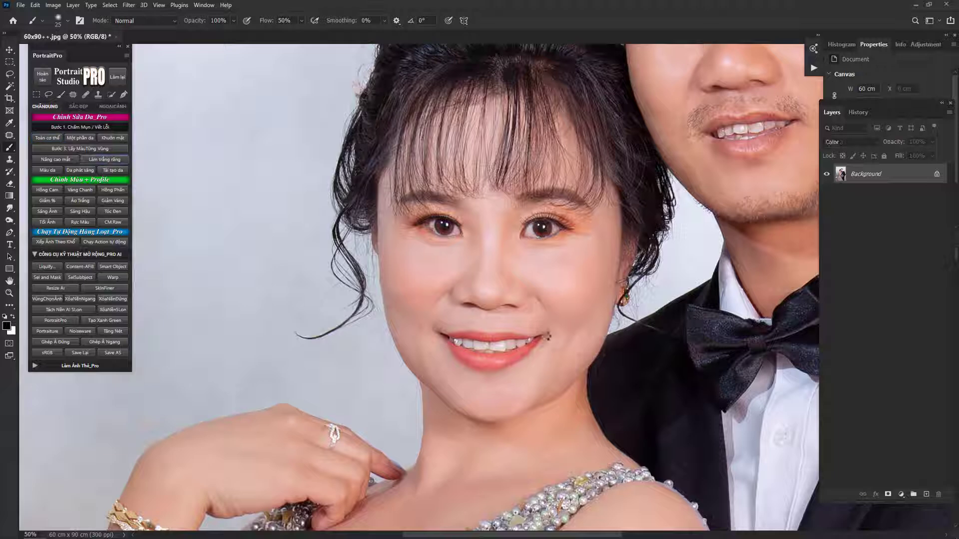
left_click(508, 246)
mouse_move(496, 345)
left_mouse_down()
mouse_move(524, 336)
mouse_move(499, 346)
mouse_move(527, 344)
mouse_move(399, 333)
mouse_move(542, 344)
mouse_move(585, 332)
mouse_move(490, 362)
mouse_move(424, 351)
left_mouse_up()
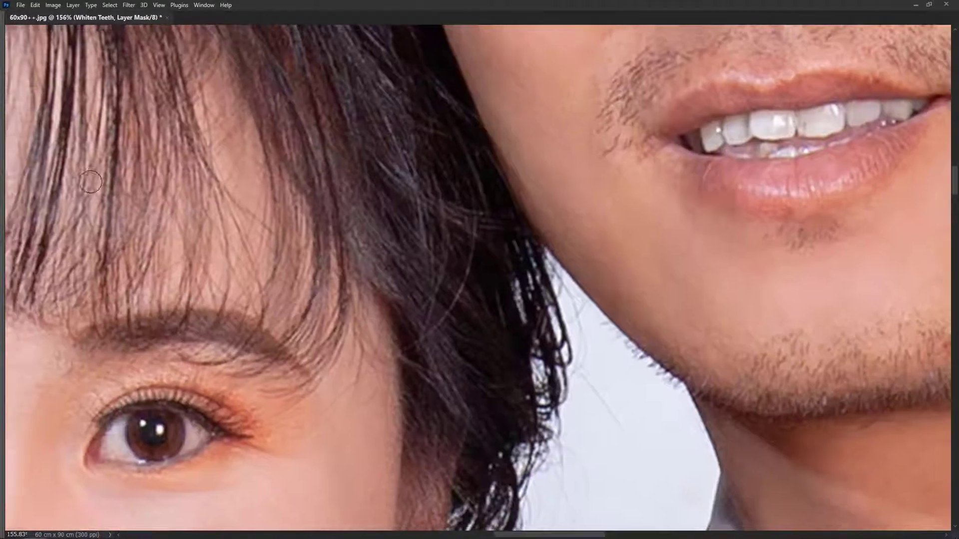
Step: Run the eye-enhancement action to add the Brighten Eye Whites, Iris Sparkle and Iris Color layers
key("Tab")
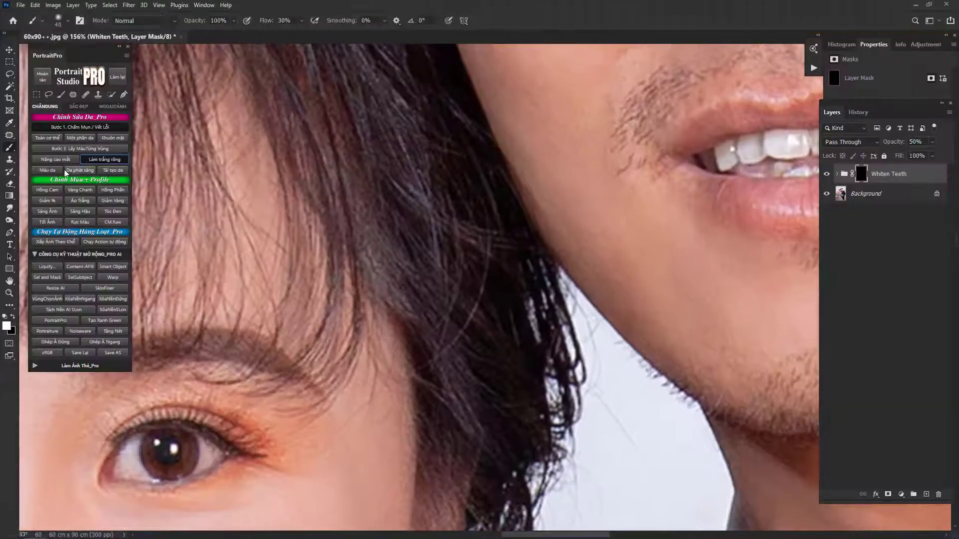
left_click(68, 162)
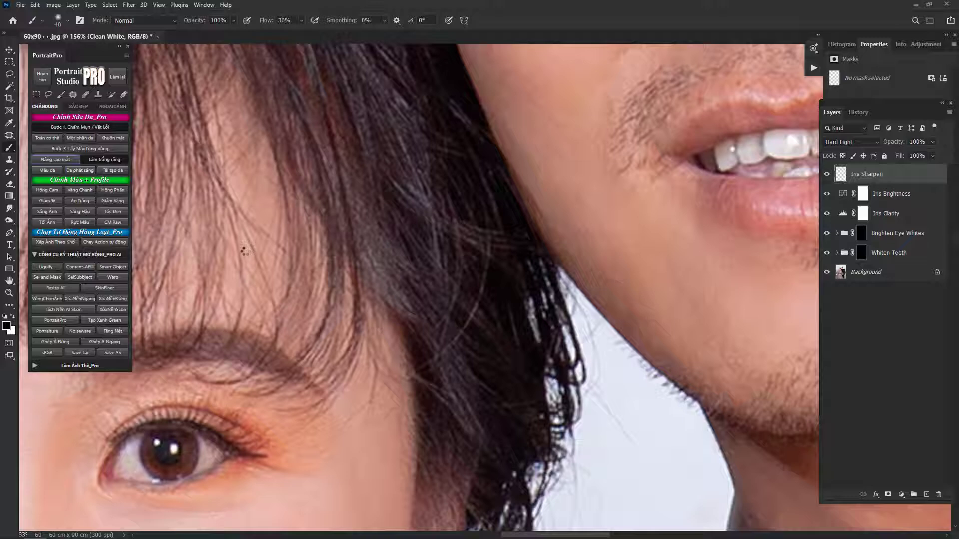
left_click(538, 298)
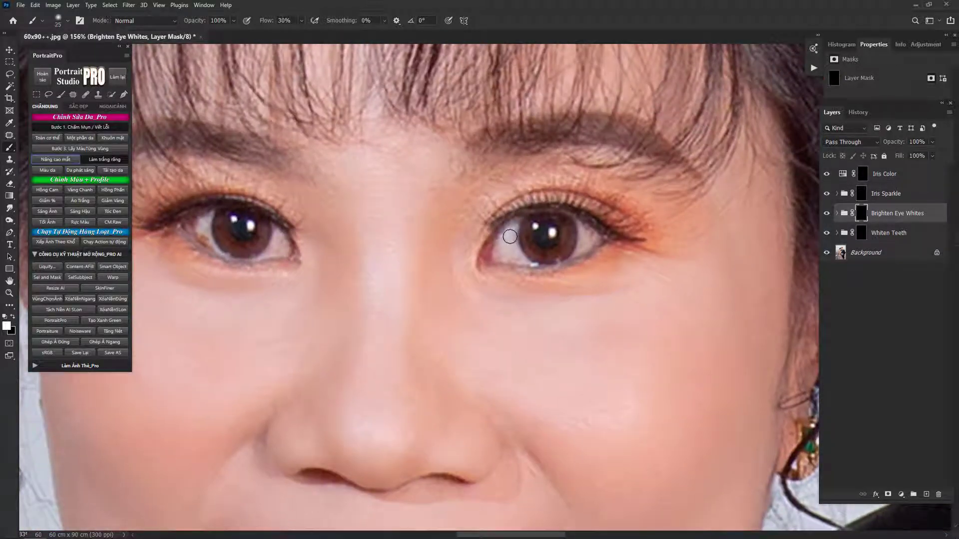
Step: Paint the Brighten Eye Whites mask over the whites of the woman's and the man's eyes at brush size 25
left_click_drag(510, 236, 518, 260)
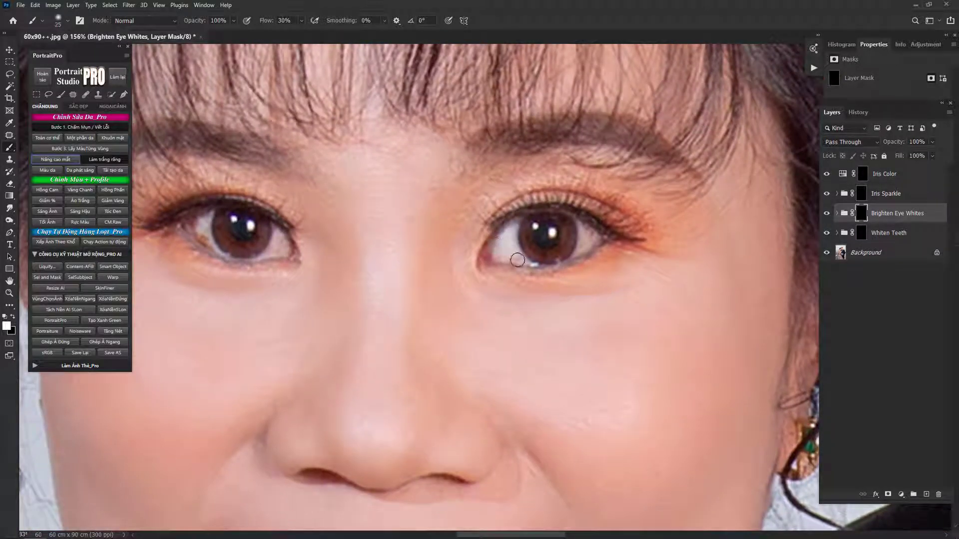
left_click_drag(577, 253, 596, 227)
left_click_drag(426, 244, 552, 242)
key("ctrl+z")
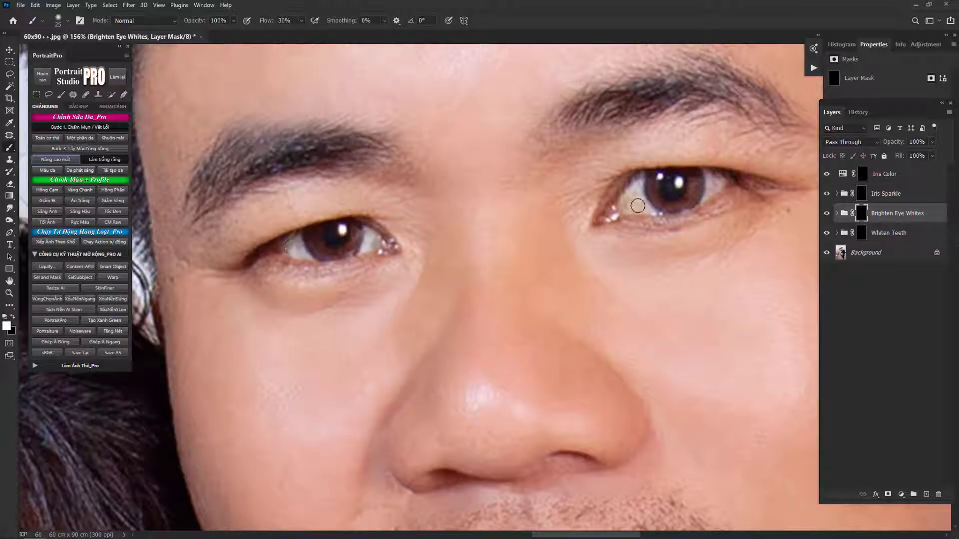
key("ctrl+minus")
key("ctrl+minus")
key("ctrl+minus")
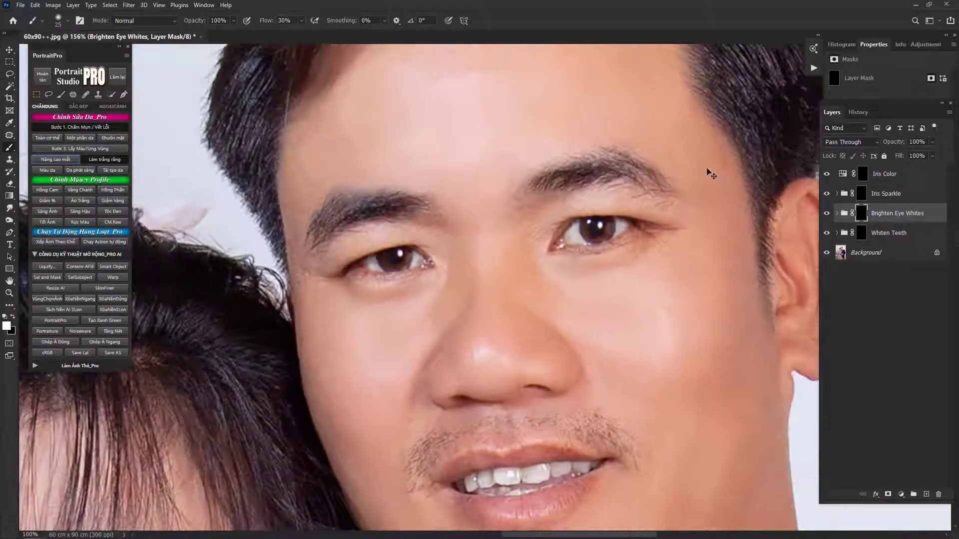
Step: Paint the Iris Sparkle mask over the irises of the woman and the man at brush size 25
left_click_drag(299, 454, 446, 280)
scroll(417, 341, "up", 2)
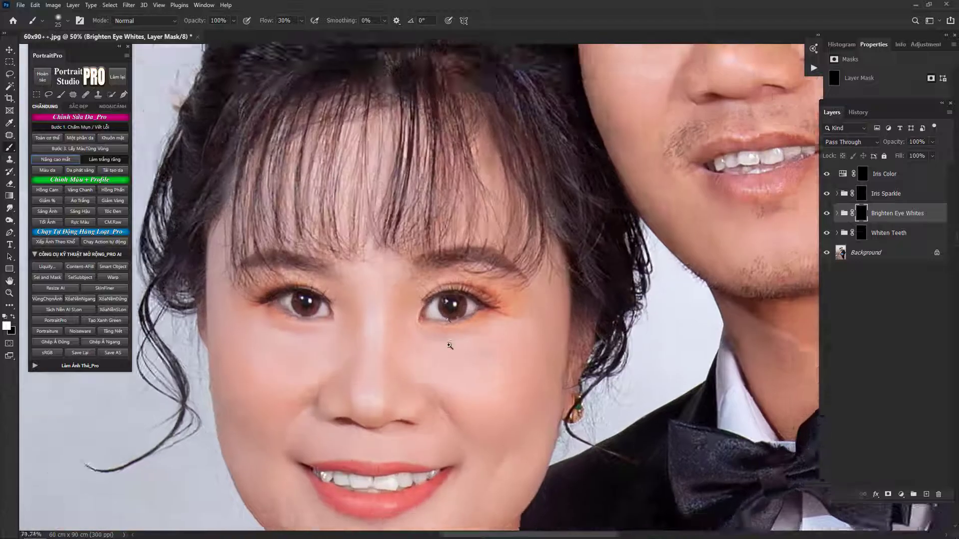
left_click(905, 196)
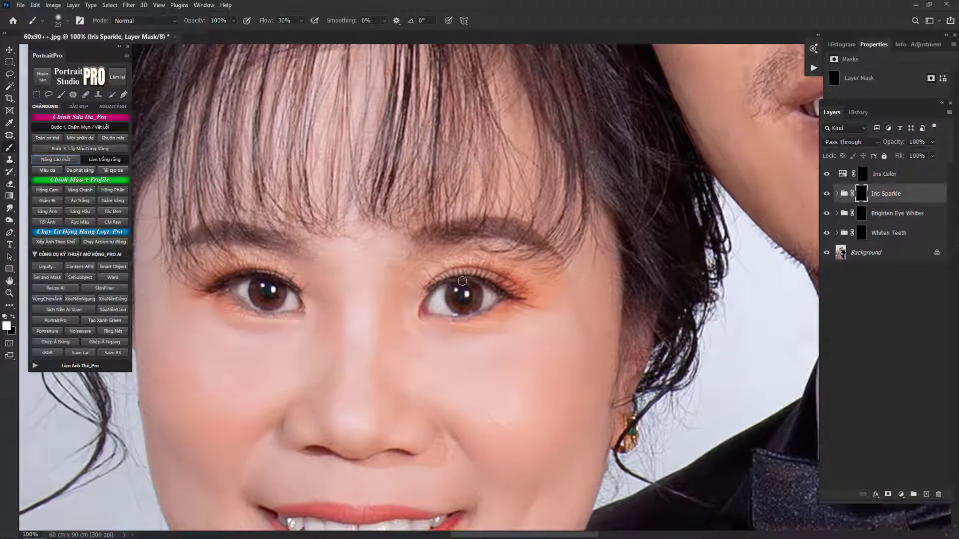
left_click_drag(653, 150, 546, 269)
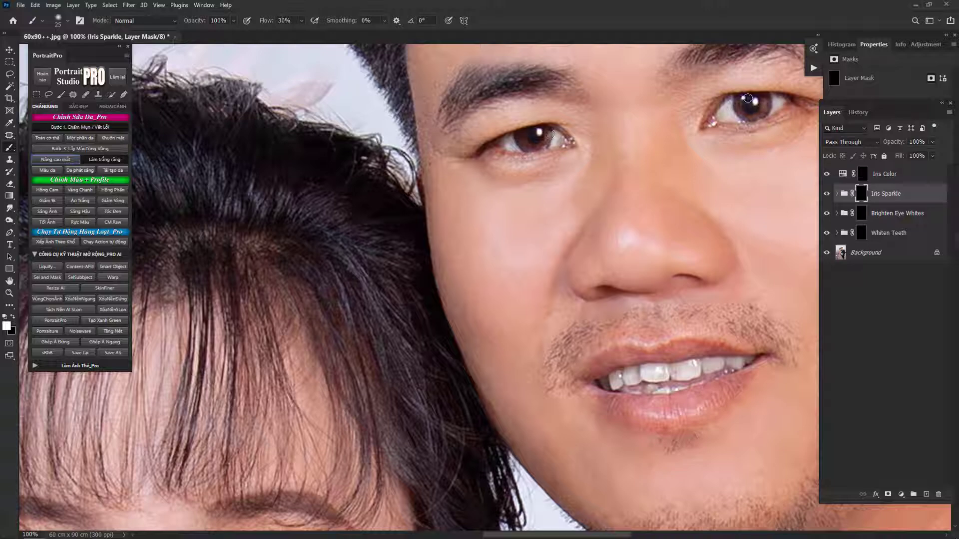
Step: Tint the irises through the Iris Color mask at brush size 25 and compare the eyes with the layer off and on
left_click(886, 174)
scroll(610, 451, "down", 10)
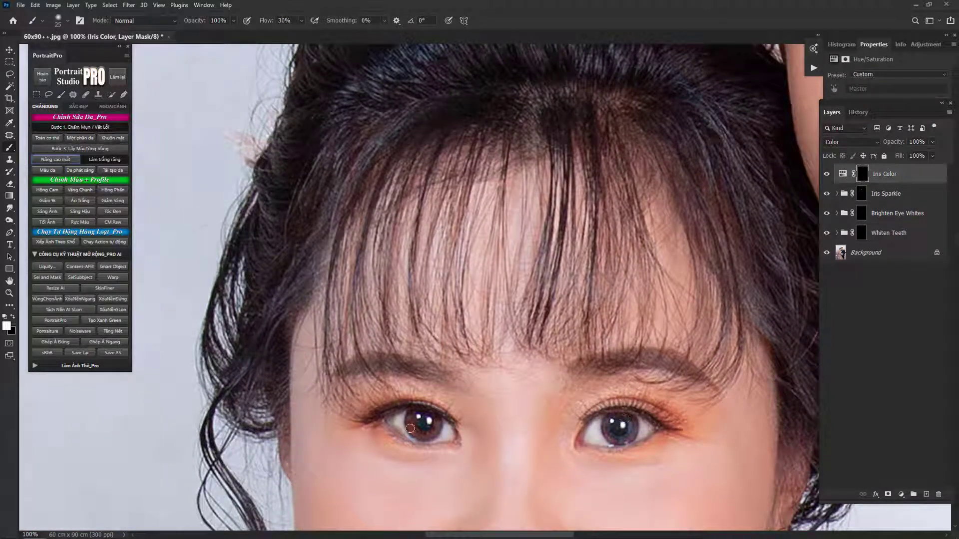
key("ctrl+minus")
key("ctrl+minus")
left_click(826, 175)
left_click(826, 175)
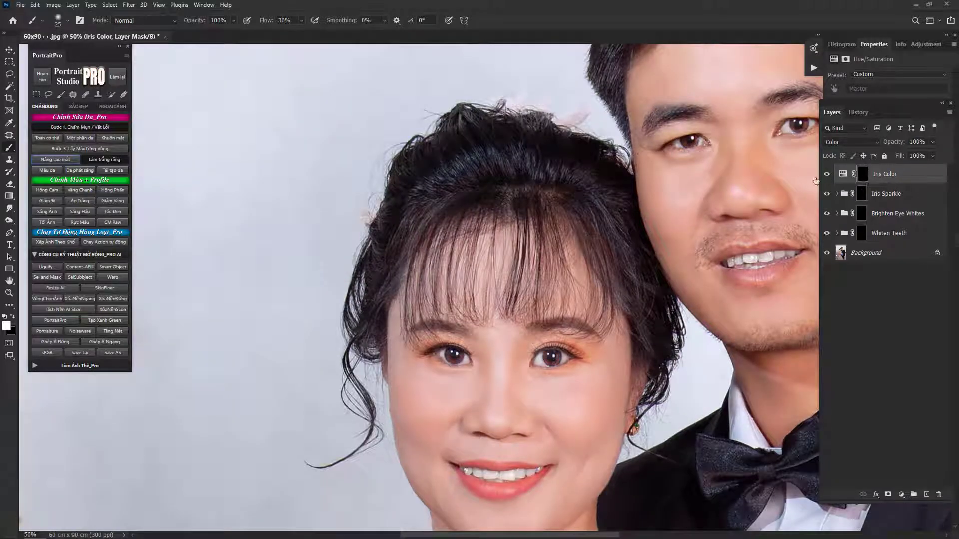
Step: Merge the eye and teeth layers into the background and clean up the woman's eyes with the Clone Stamp at 25% opacity
key("ctrl+shift+e")
left_click_drag(452, 350, 567, 350)
key("s")
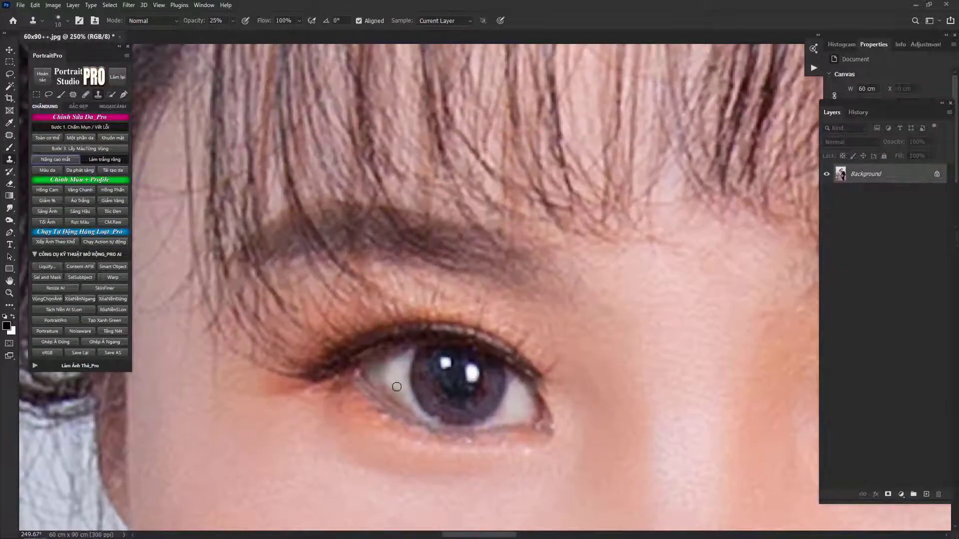
mouse_move(579, 420)
left_mouse_down()
mouse_move(100, 378)
mouse_move(97, 356)
left_mouse_up()
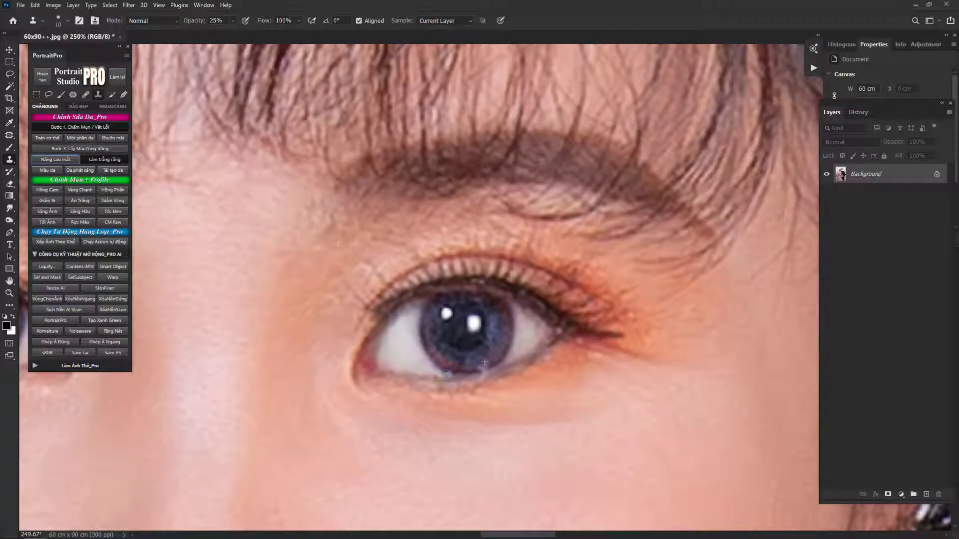
Step: Clean up the corners and whites of the man's eyes with the Clone Stamp at size 10
key("ctrl+minus")
key("ctrl+minus")
key("ctrl+minus")
key("Tab")
left_click_drag(788, 152, 605, 367)
left_click_drag(624, 181, 699, 182)
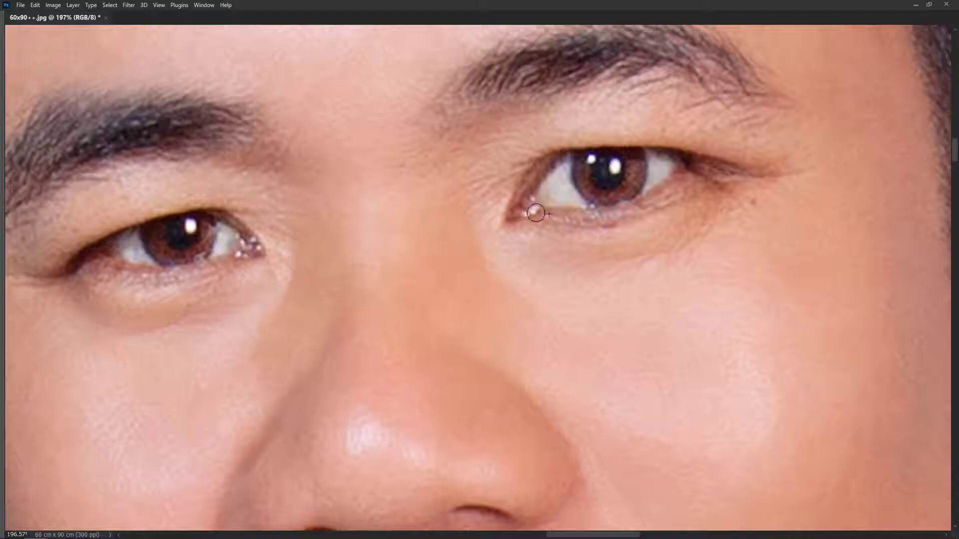
left_click_drag(252, 244, 403, 232)
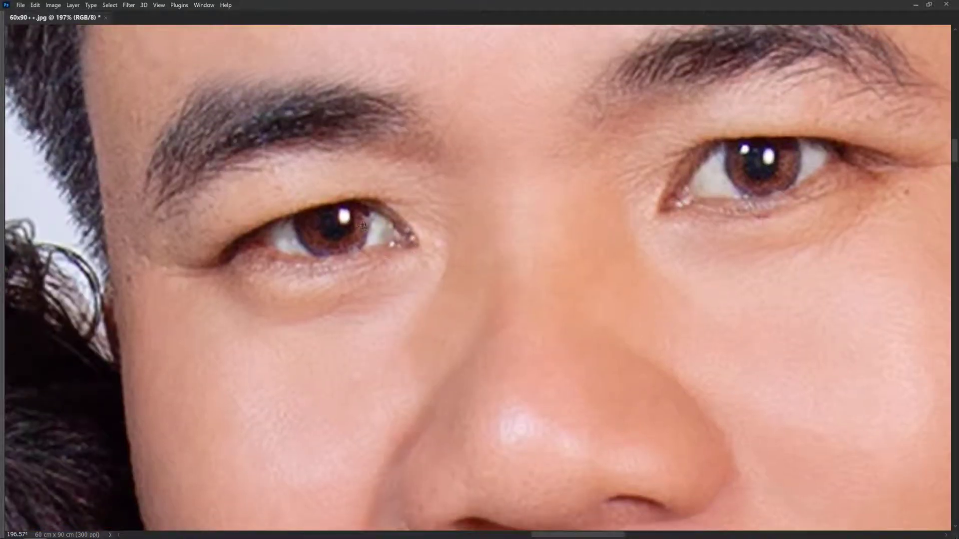
Step: Select the lower part of the photo around the skirt with a freehand selection and open it in Liquify
key("ctrl+minus")
key("ctrl+minus")
key("ctrl+minus")
key("ctrl+minus")
key("ctrl+minus")
key("ctrl+minus")
key("ctrl+minus")
left_click_drag(460, 200, 459, 30)
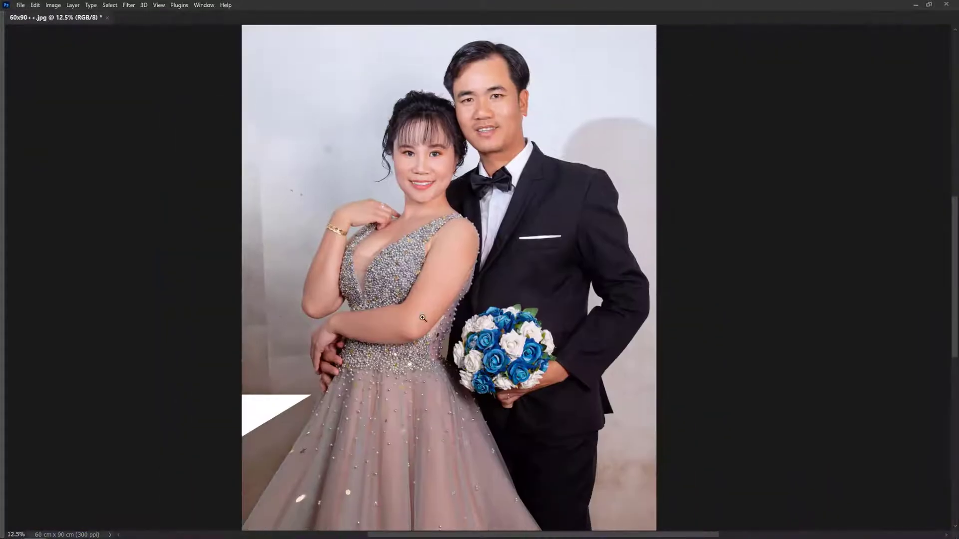
key("ctrl+plus")
scroll(489, 373, "down", 3)
scroll(570, 278, "up", 1)
scroll(569, 278, "down", 1)
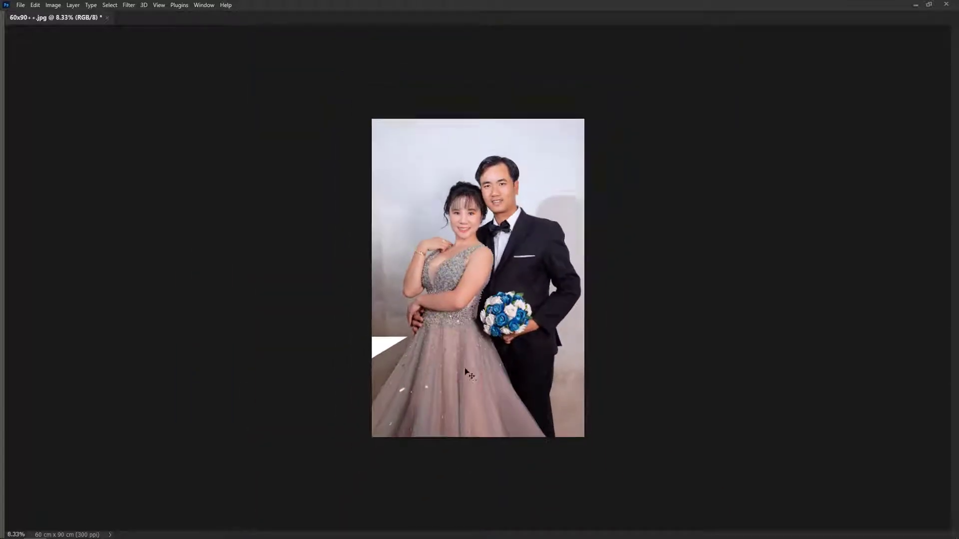
left_click_drag(375, 420, 582, 380)
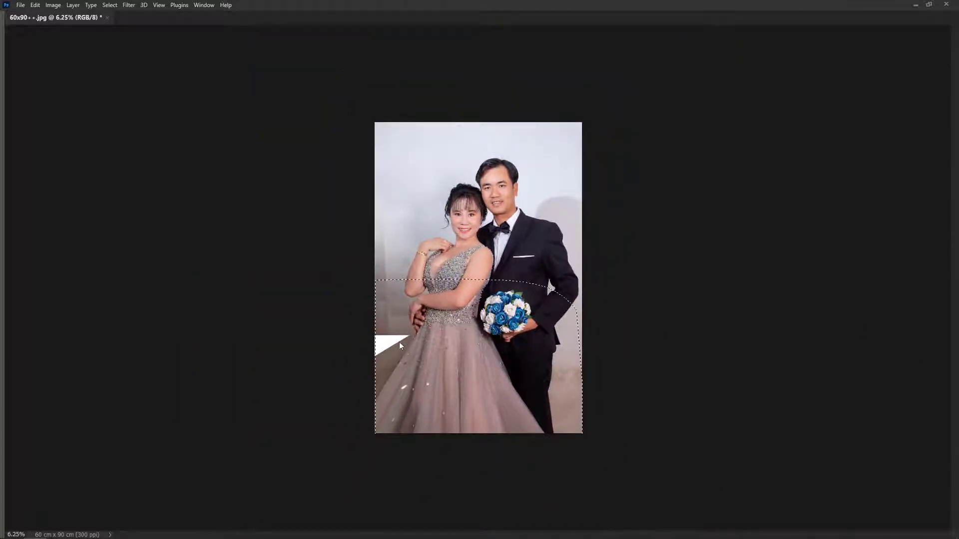
key("ctrl+shift+x")
Step: Push both sides of the skirt outward in Liquify with a size 3000 brush for a fuller dress and apply it
key("bracketright")
key("bracketright")
key("bracketright")
key("bracketright")
key("bracketright")
key("bracketright")
key("bracketright")
key("bracketright")
key("bracketright")
key("bracketright")
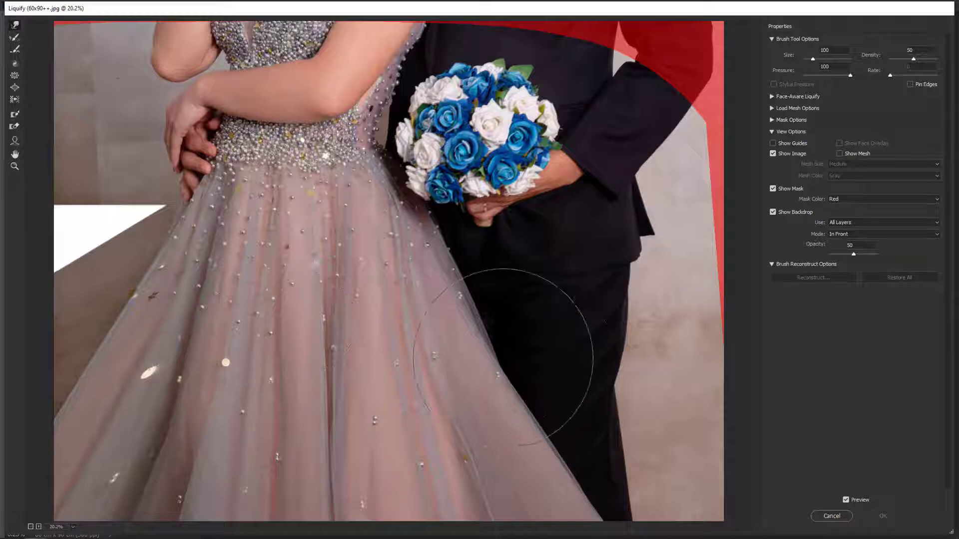
mouse_move(482, 318)
left_mouse_down()
mouse_move(491, 336)
mouse_move(505, 323)
mouse_move(521, 405)
mouse_move(566, 450)
left_mouse_up()
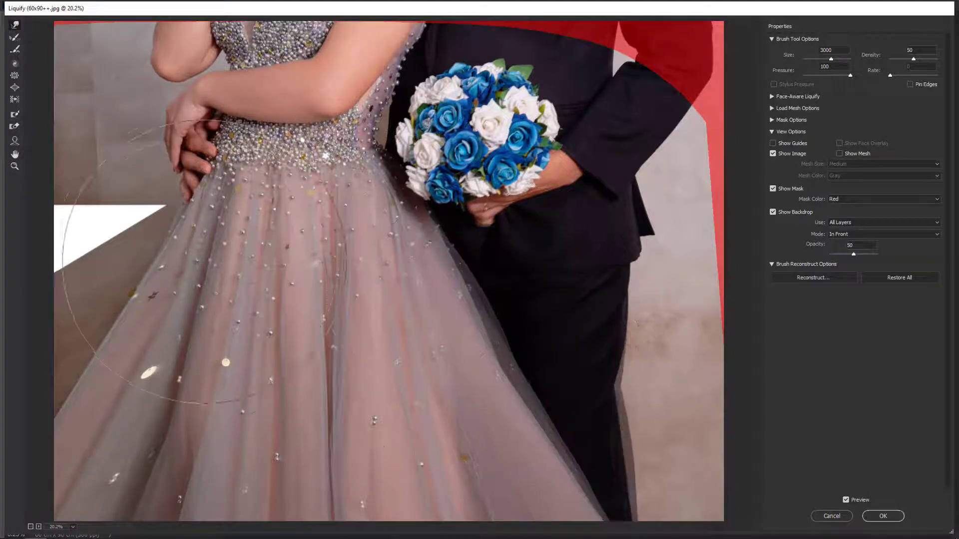
left_click_drag(122, 477, 96, 488)
left_click_drag(105, 419, 80, 415)
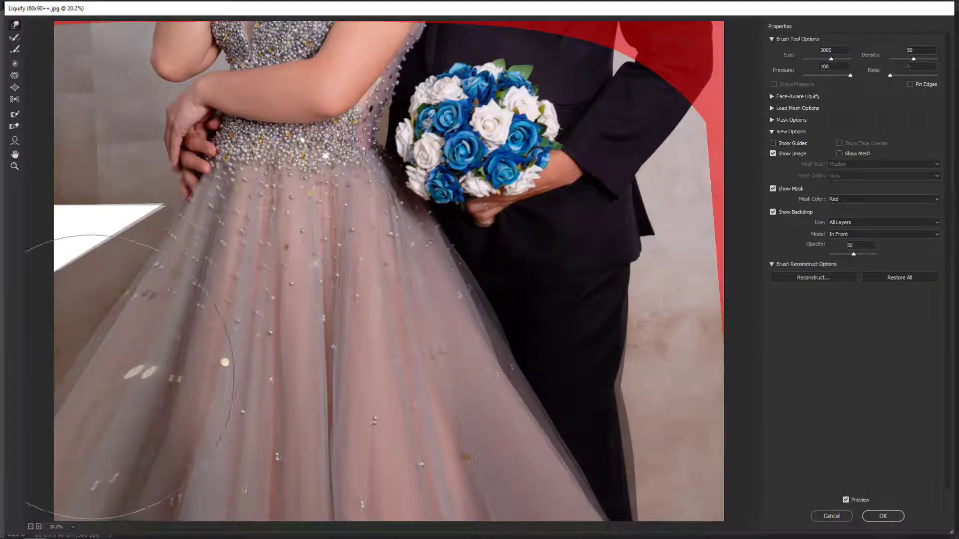
left_click_drag(182, 279, 167, 270)
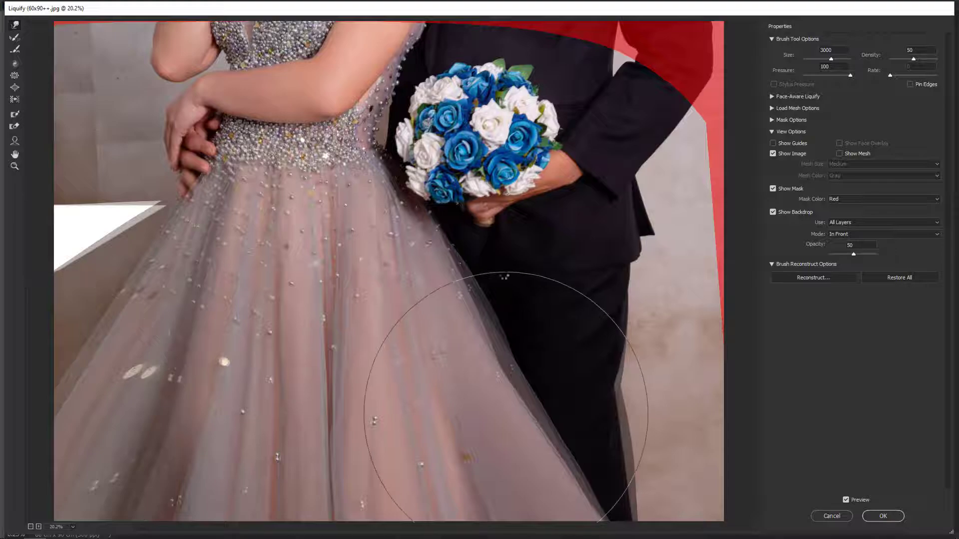
key("Return")
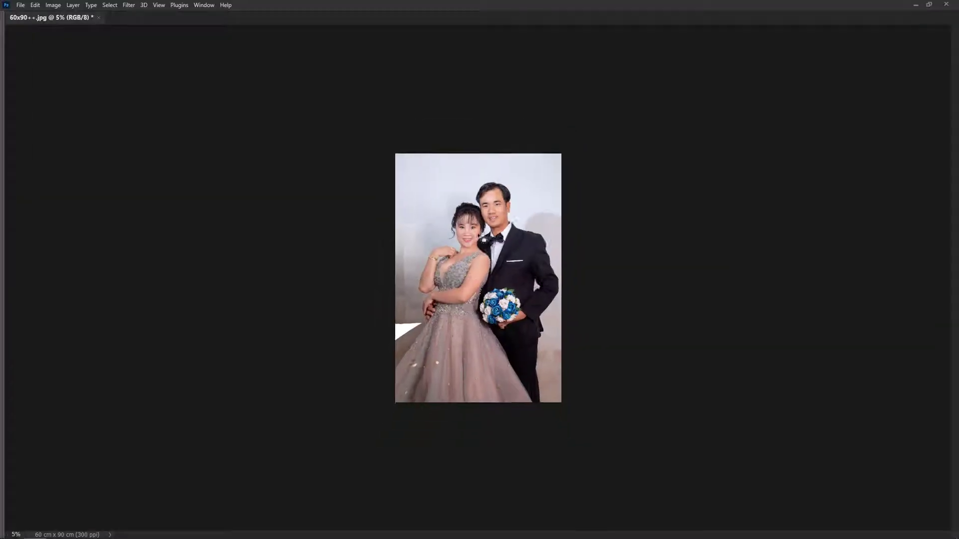
Step: Retouch the woman's upper teeth with the Clone Stamp at 60% opacity and size 10
left_click_drag(477, 228, 561, 343)
left_click_drag(522, 302, 505, 293)
left_click_drag(381, 366, 449, 410)
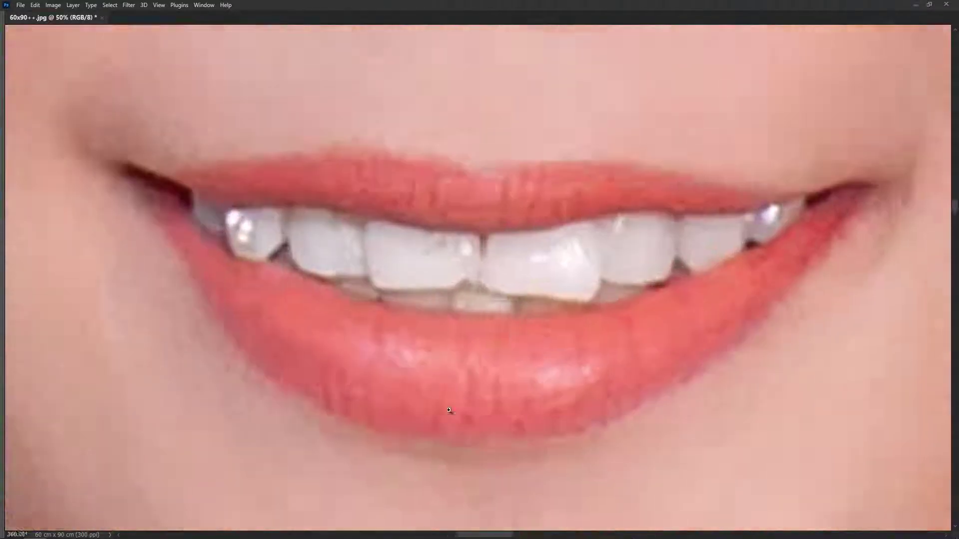
key("Return")
type("60")
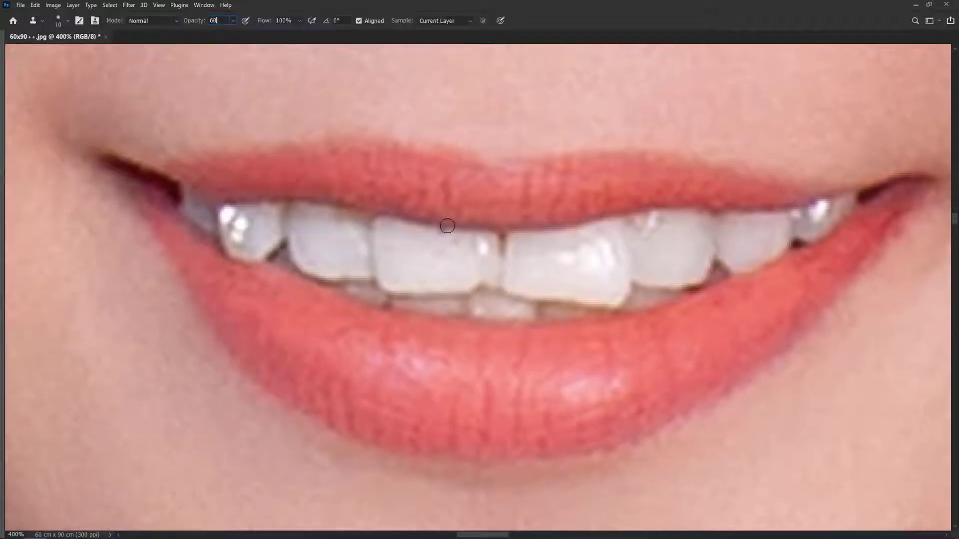
mouse_move(446, 251)
left_mouse_down()
mouse_move(451, 238)
mouse_move(431, 234)
left_mouse_up()
left_click(326, 249, "alt")
left_click_drag(657, 255, 596, 255)
left_click(606, 224, "alt")
key("ctrl+minus")
key("ctrl+minus")
key("ctrl+minus")
key("ctrl+minus")
key("ctrl+minus")
key("ctrl+minus")
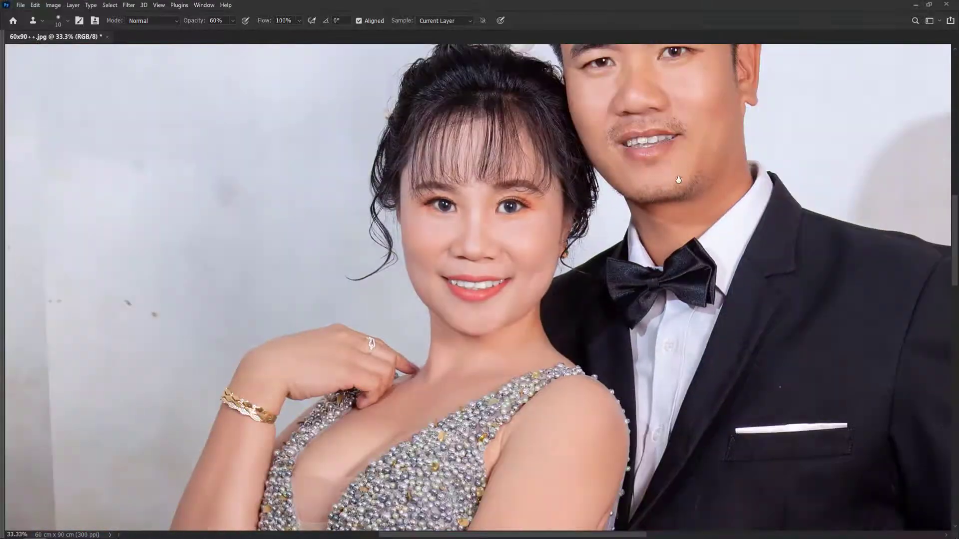
Step: Even out the spots and glare on the man's upper teeth with the Clone Stamp at 60% opacity
left_click_drag(665, 141, 749, 141)
left_click_drag(495, 196, 522, 197)
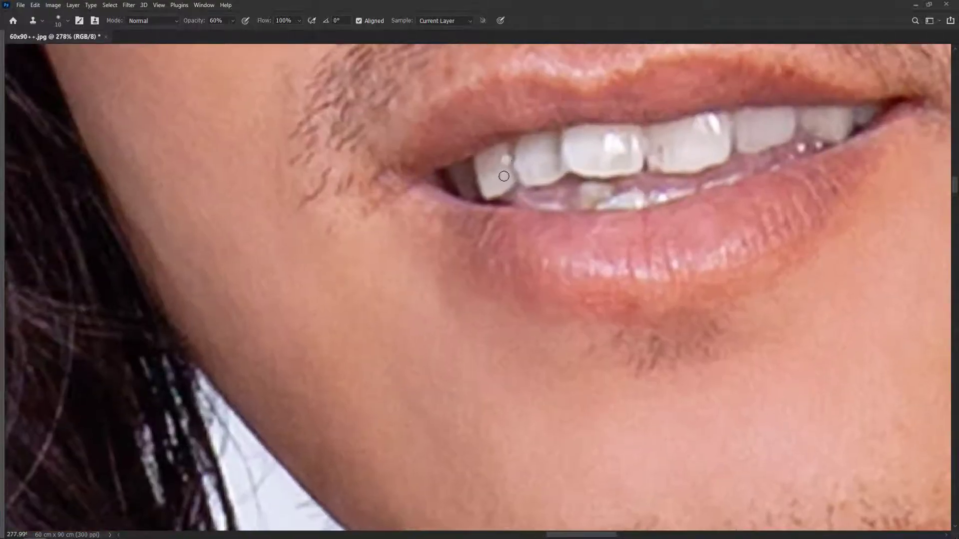
left_click_drag(506, 165, 507, 158)
left_click(586, 139, "alt")
mouse_move(611, 140)
left_mouse_down()
mouse_move(629, 150)
mouse_move(596, 155)
mouse_move(624, 153)
mouse_move(625, 139)
mouse_move(659, 150)
left_mouse_up()
left_click(676, 141, "alt")
left_click(680, 141, "alt")
left_click_drag(704, 127, 698, 128)
left_click_drag(601, 196, 545, 169)
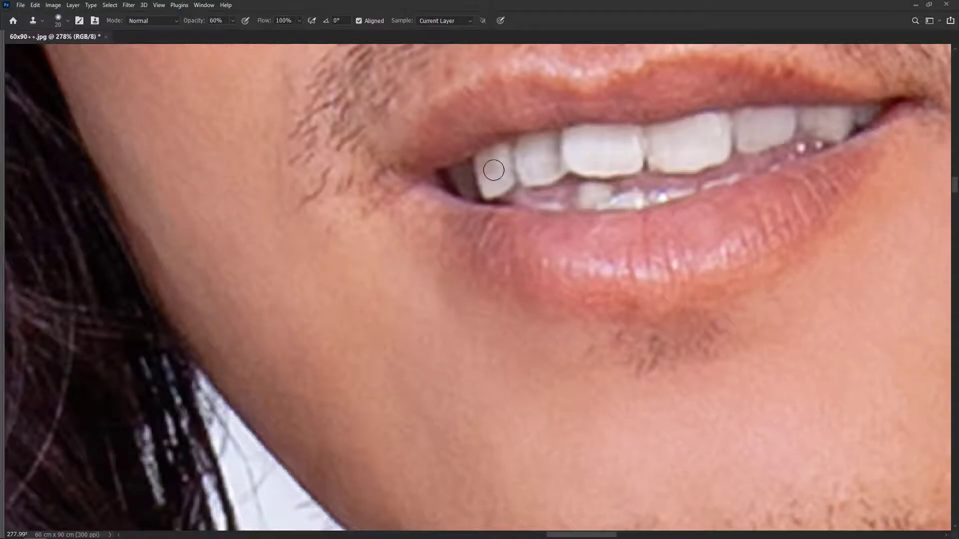
Step: Select the shaded skin along the man's jaw and neck with a freehand Patch selection and feather it
key("ctrl+minus")
key("ctrl+minus")
key("ctrl+minus")
key("ctrl+minus")
key("ctrl+minus")
key("ctrl+minus")
key("ctrl+plus")
left_click_drag(491, 337, 549, 393)
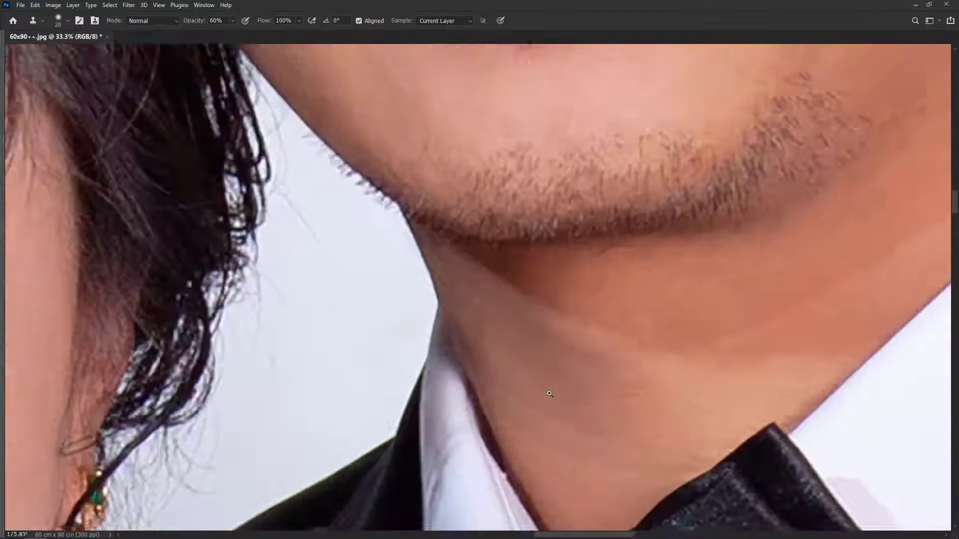
left_click_drag(504, 292, 347, 276)
key("ctrl+minus")
key("ctrl+minus")
key("j")
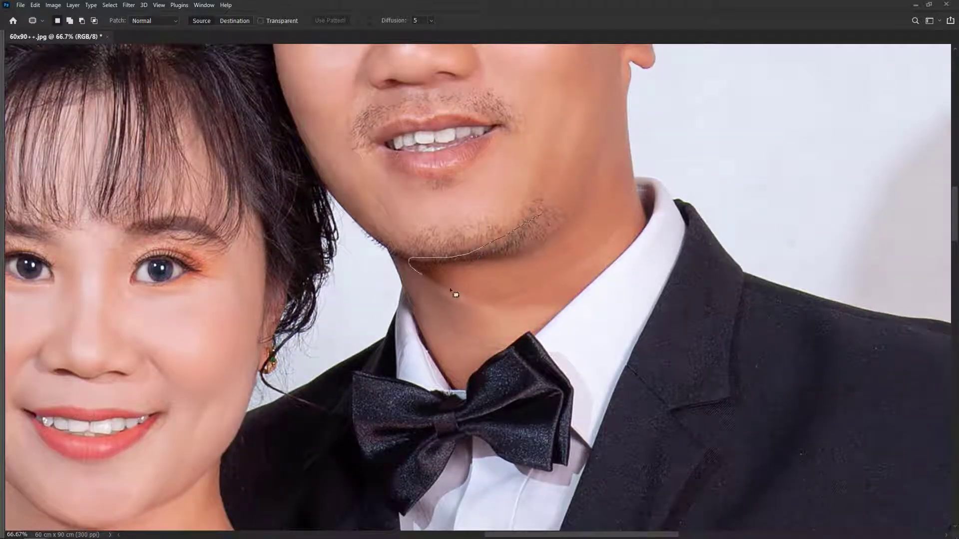
mouse_move(455, 294)
left_mouse_down()
mouse_move(659, 223)
mouse_move(539, 210)
mouse_move(519, 222)
left_mouse_up()
key("shift+F6")
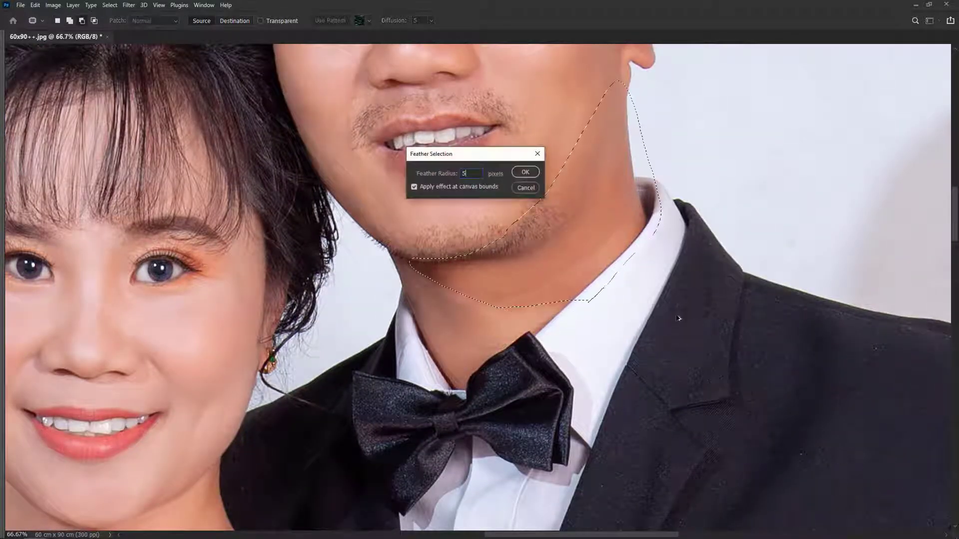
key("Return")
key("ctrl+k")
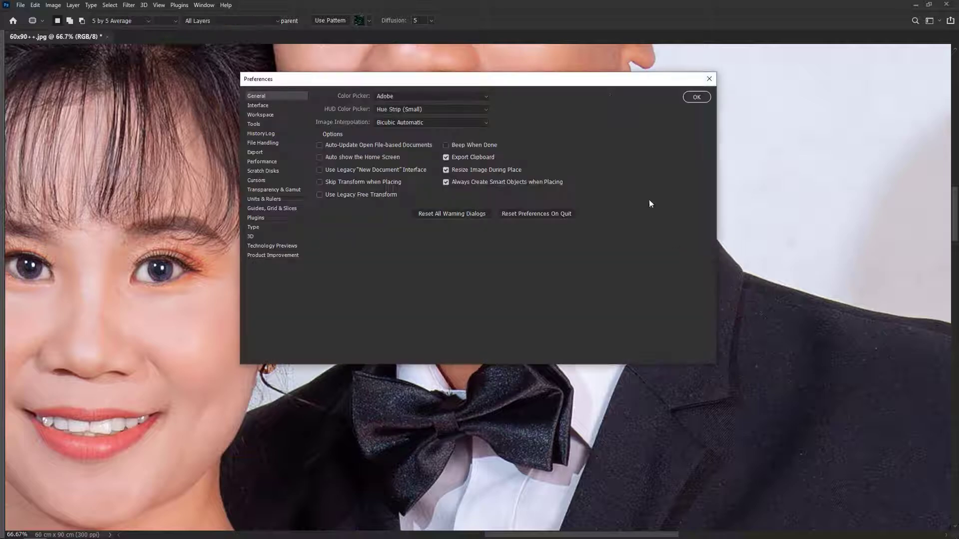
key("Escape")
key("ctrl+k")
key("Escape")
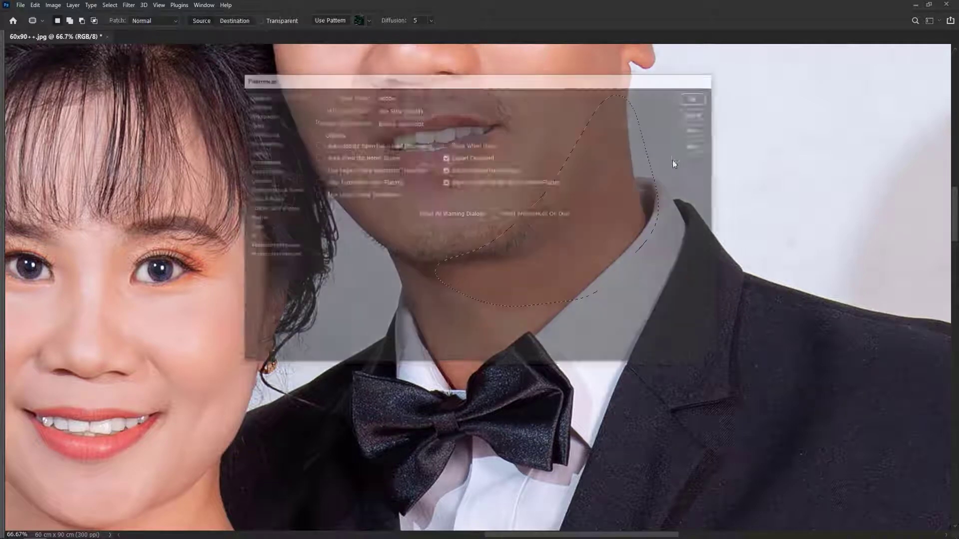
Step: Brighten the feathered jaw and neck selection with Levels and deselect it
key("ctrl+l")
left_click_drag(688, 183, 683, 183)
key("Return")
key("ctrl+d")
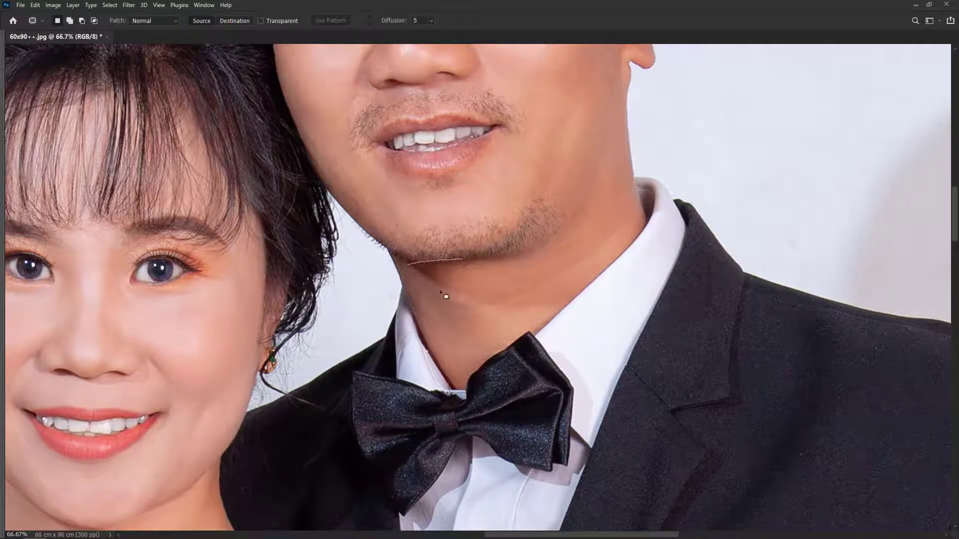
Step: Outline the shadow under the man's chin again, feather the selection and lighten it further with Levels
left_click_drag(440, 292, 574, 274)
key("shift+F6")
key("Return")
key("ctrl+l")
left_click_drag(687, 184, 683, 183)
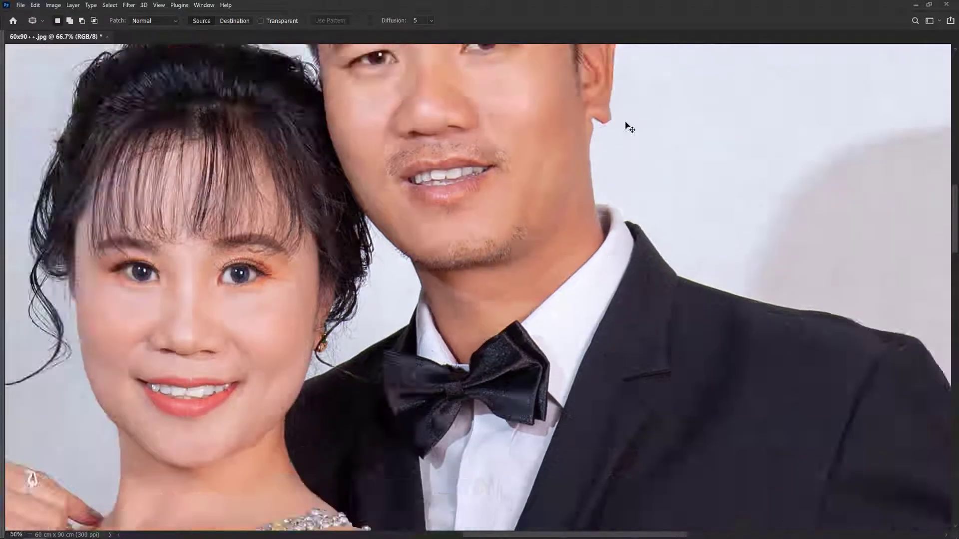
Step: Blend the shadow edge across the man's neck with the Clone Stamp at size 70, lowering the opacity to 25%
key("ctrl+0")
scroll(569, 288, "up", 5)
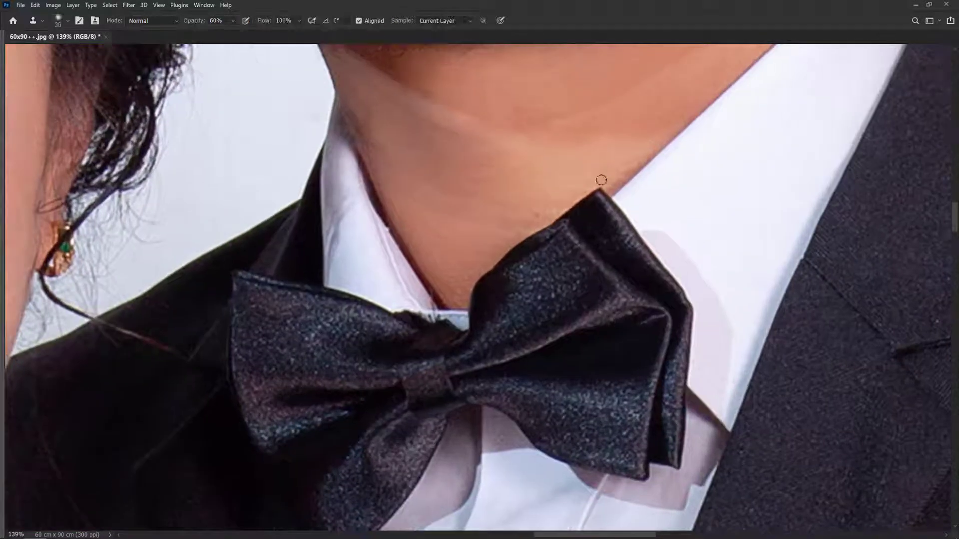
key("bracketright")
key("bracketright")
key("bracketright")
key("bracketright")
scroll(514, 215, "up", 2)
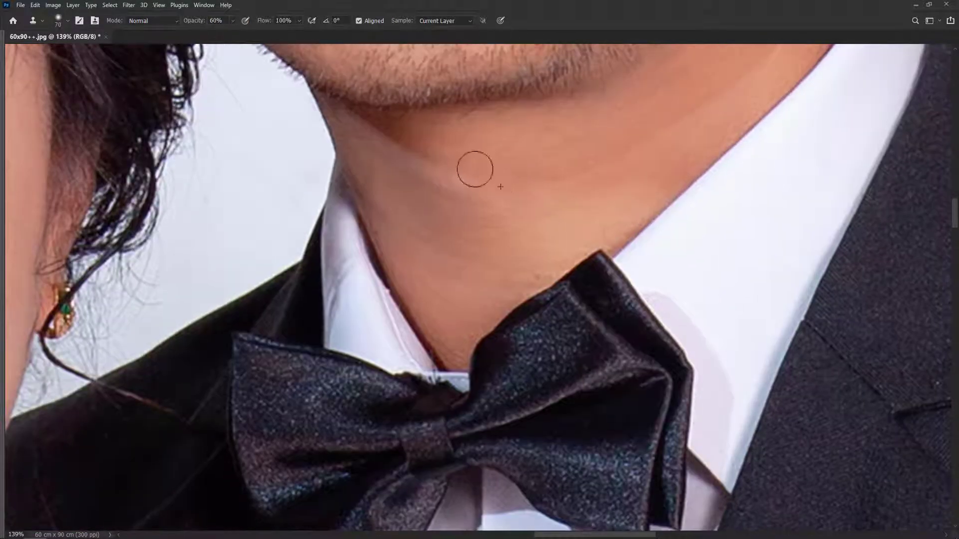
left_click_drag(475, 169, 436, 153)
left_click(387, 143, "alt")
left_click_drag(379, 125, 358, 115)
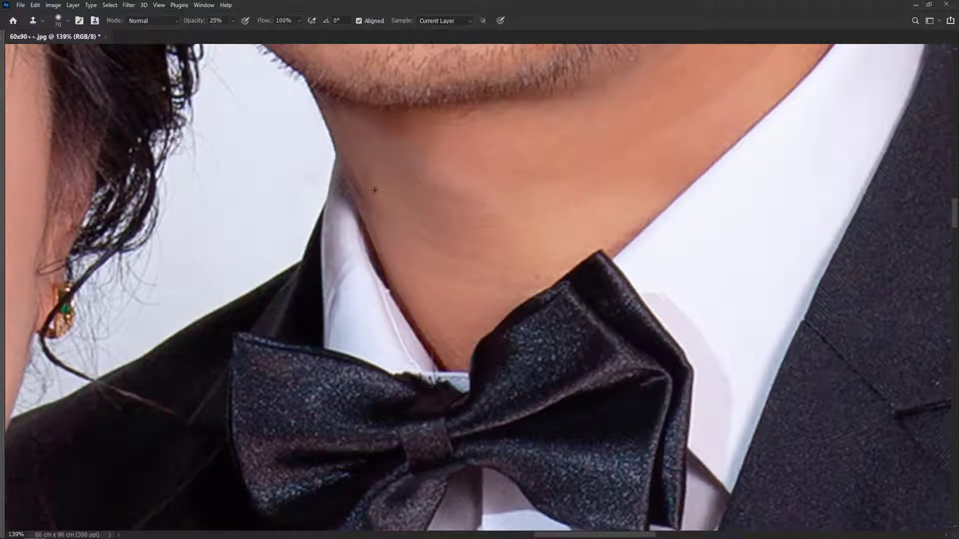
Step: Examine the woman's face and neck up close for areas that still need retouching
key("ctrl+minus")
key("ctrl+minus")
key("ctrl+minus")
key("ctrl+minus")
key("ctrl+minus")
key("ctrl+minus")
key("ctrl+minus")
left_click_drag(402, 294, 502, 277)
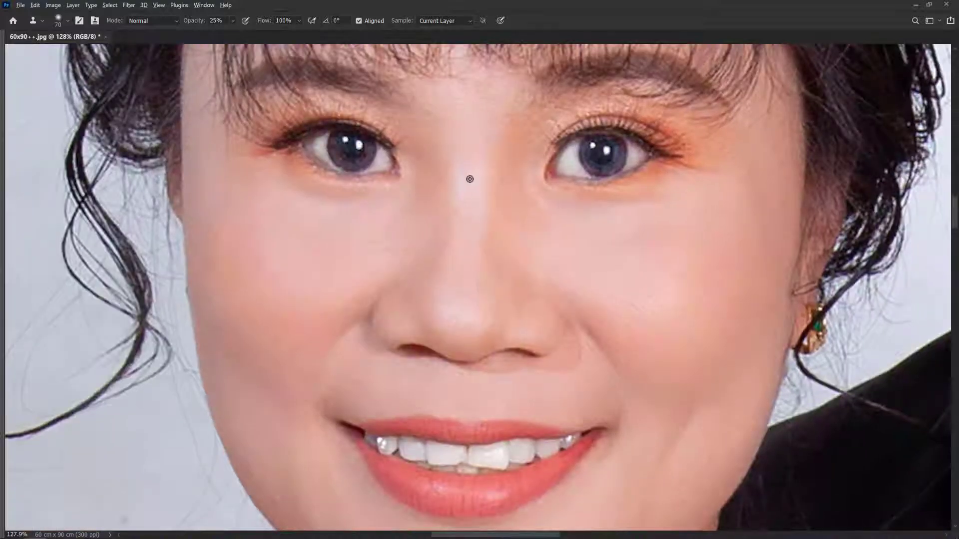
scroll(470, 179, "down", 3)
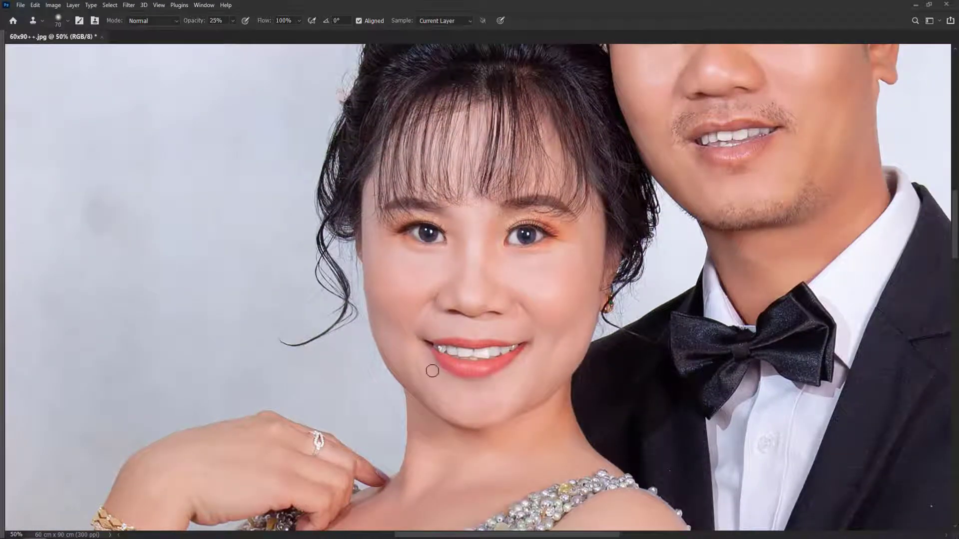
scroll(536, 387, "down", 3)
scroll(541, 392, "up", 5)
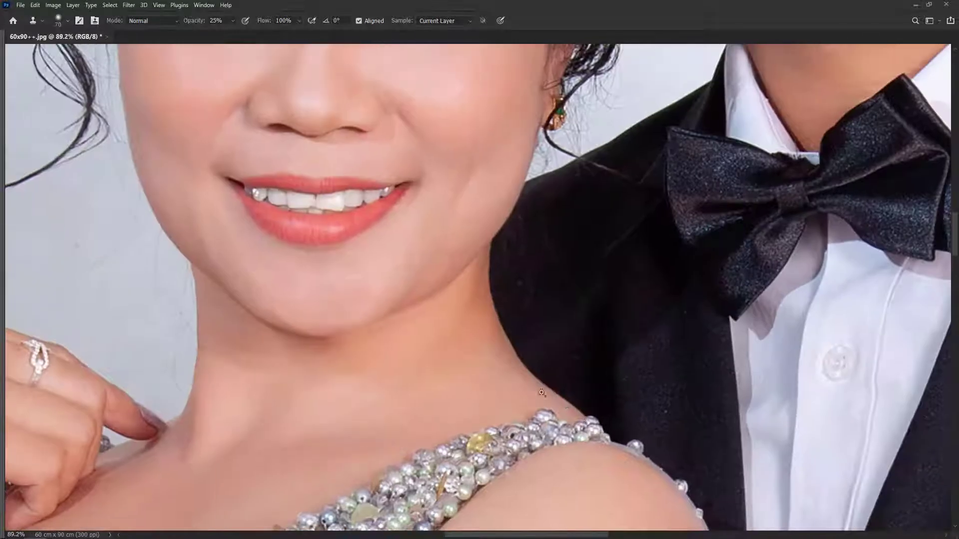
Step: Select the dark patch on the woman's neck beside the man's jacket, feather it 30 pixels and brighten it with Levels
key("j")
left_click_drag(514, 275, 514, 274)
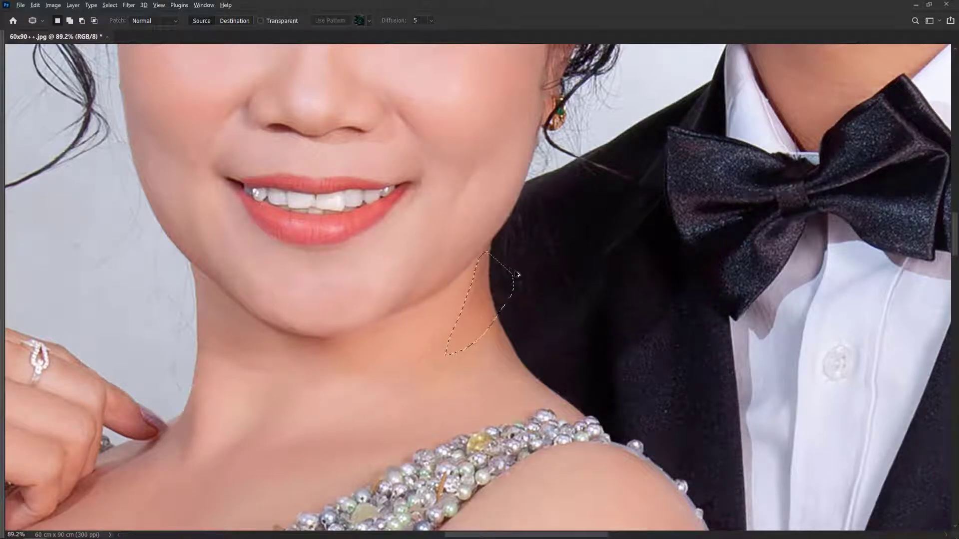
key("shift+F6")
type("30")
key("Return")
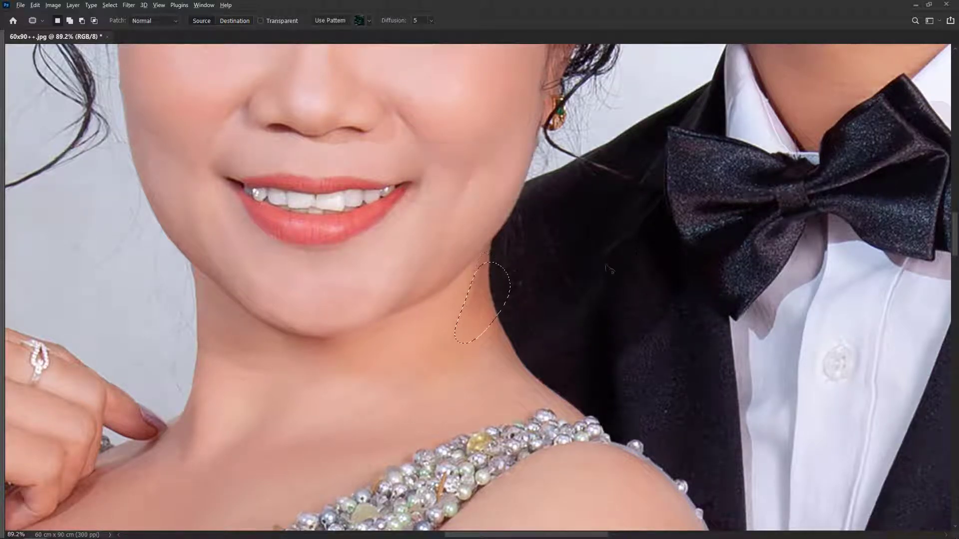
key("ctrl+l")
left_click_drag(687, 184, 681, 184)
key("Return")
key("ctrl+d")
Step: Return to the Clone Stamp over the woman's neck and reduce its brush to size 50
key("s")
scroll(494, 274, "up", 1)
key("bracketleft")
key("bracketleft")
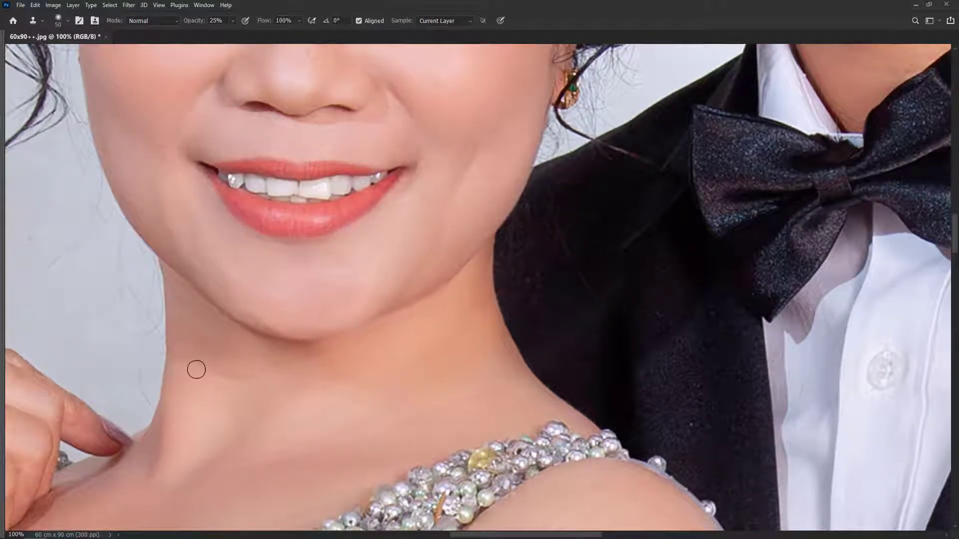
scroll(197, 369, "down", 6)
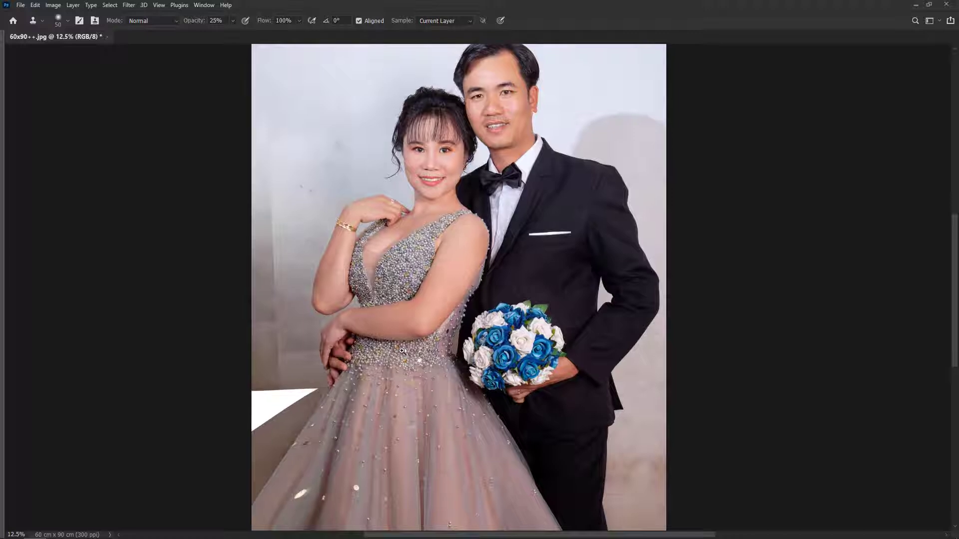
Step: Remove the bright oval reflection and the round pale sequin from the skirt with the Patch tool
scroll(430, 374, "up", 3)
key("j")
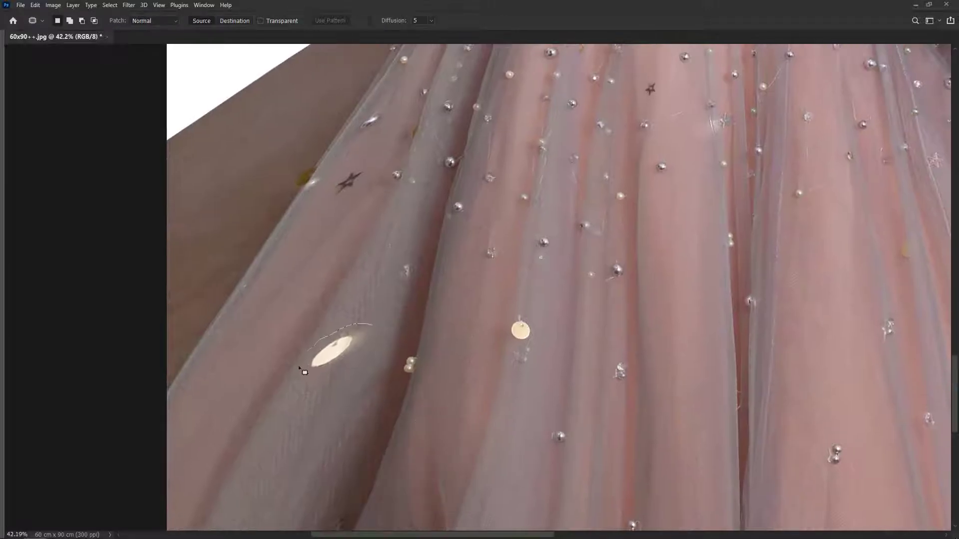
left_click_drag(299, 368, 370, 329)
left_click_drag(332, 364, 295, 441)
left_click_drag(536, 318, 524, 312)
left_click_drag(519, 349, 512, 386)
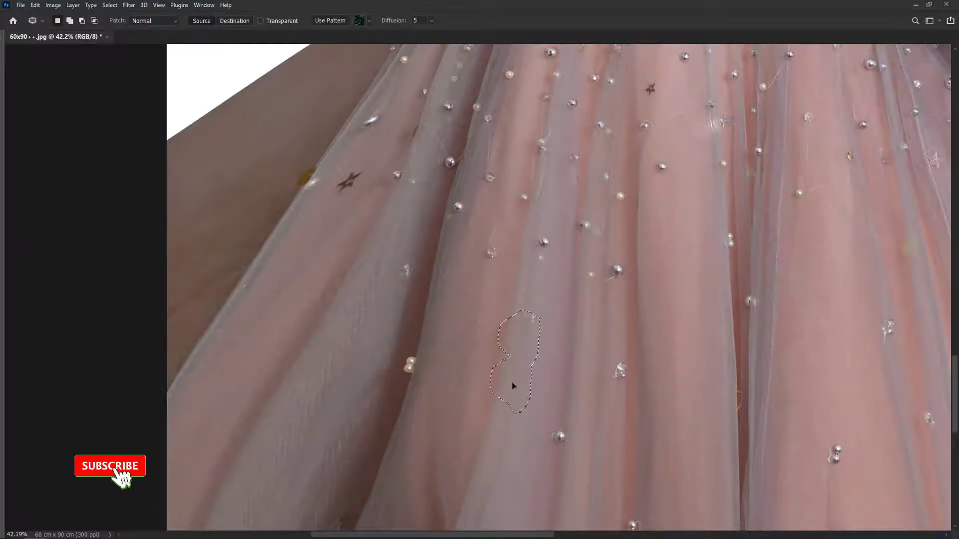
Step: Select the lower skirt freehand and push its fold outward in Liquify with a size 1700 brush, applying the result
scroll(496, 276, "down", 4)
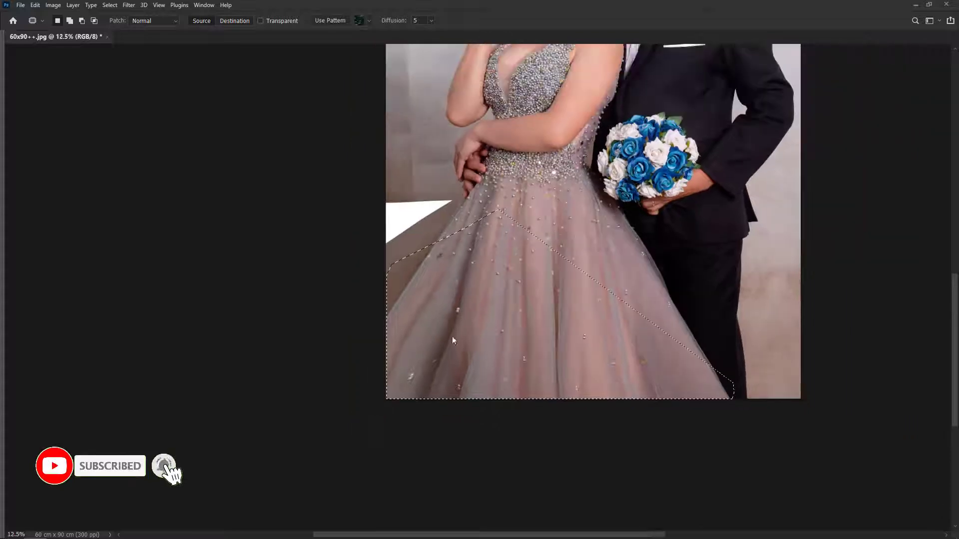
key("ctrl+shift+x")
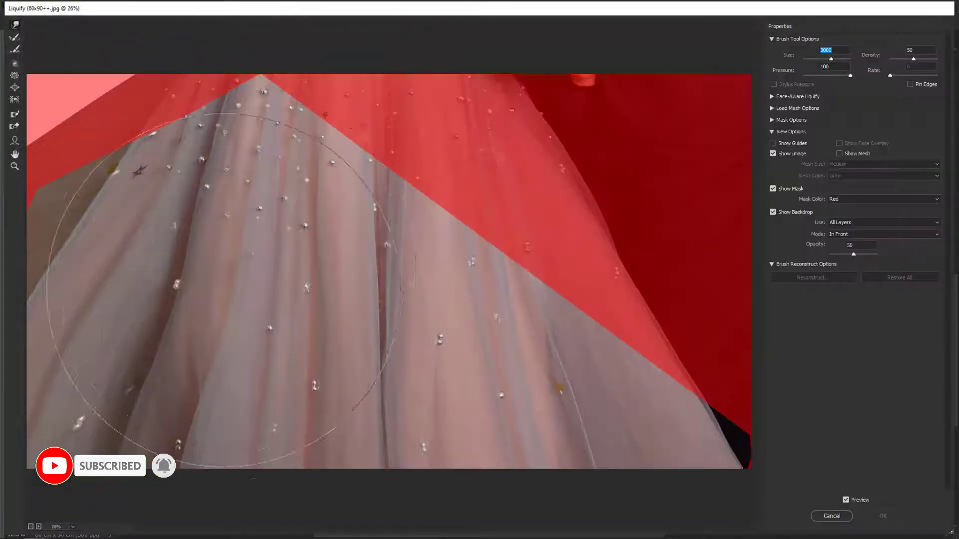
key("bracketleft")
key("bracketleft")
key("bracketleft")
key("bracketleft")
key("bracketleft")
key("bracketleft")
key("bracketleft")
key("bracketleft")
key("bracketleft")
key("bracketleft")
key("bracketleft")
key("bracketleft")
key("bracketleft")
left_click_drag(195, 323, 175, 332)
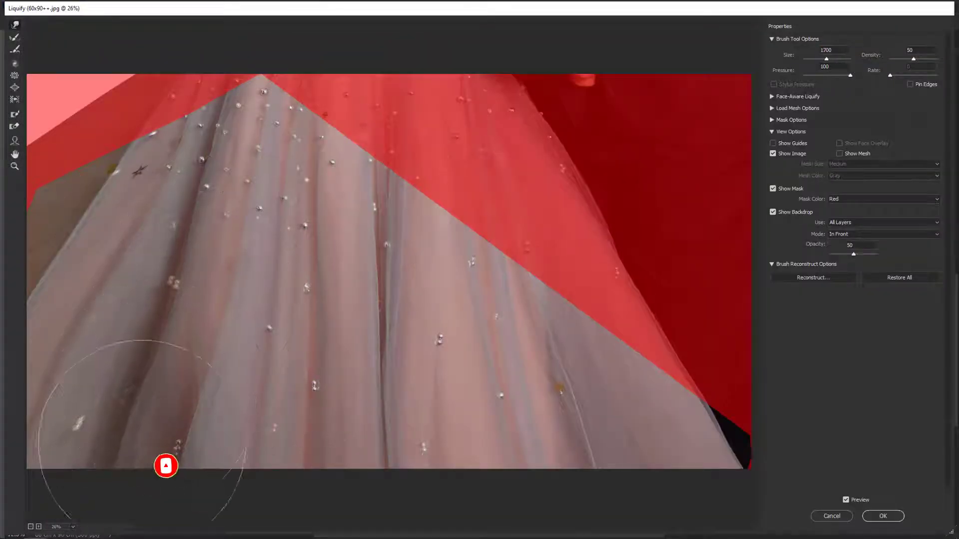
key("Return")
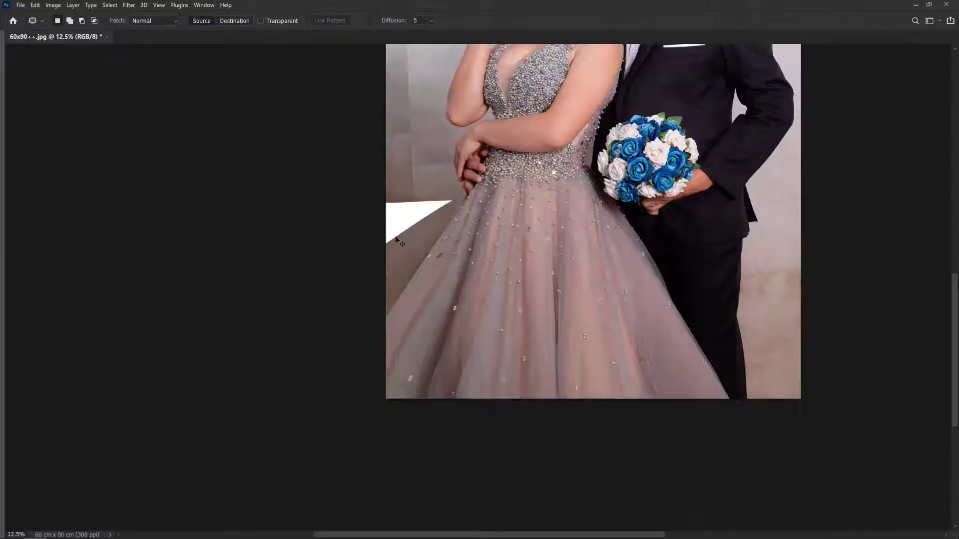
Step: Smooth the skin between the woman's nose and upper lip with the Clone Stamp at size 35 and 25% opacity
key("ctrl+minus")
left_click_drag(464, 248, 487, 247)
left_click_drag(457, 211, 518, 276)
key("s")
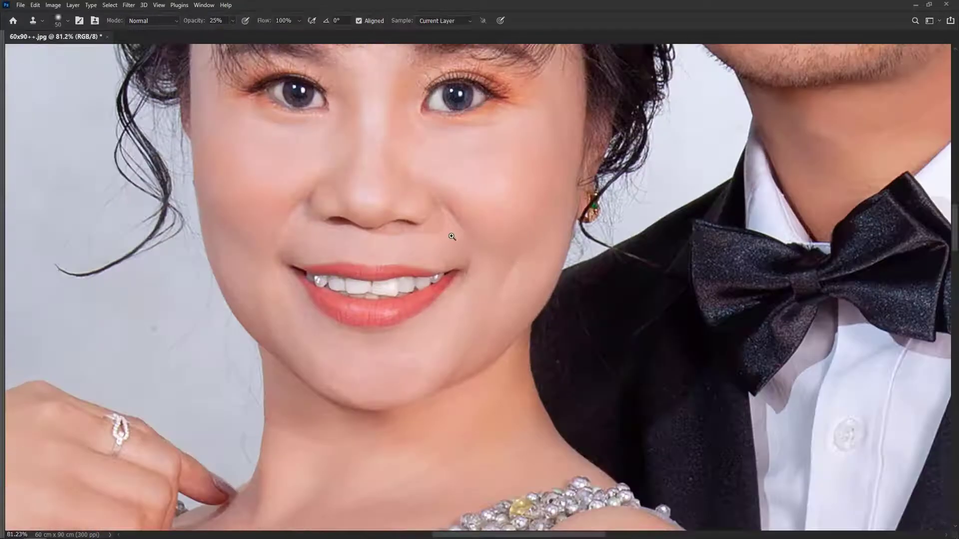
scroll(452, 236, "up", 4)
key("bracketleft")
key("bracketleft")
key("bracketleft")
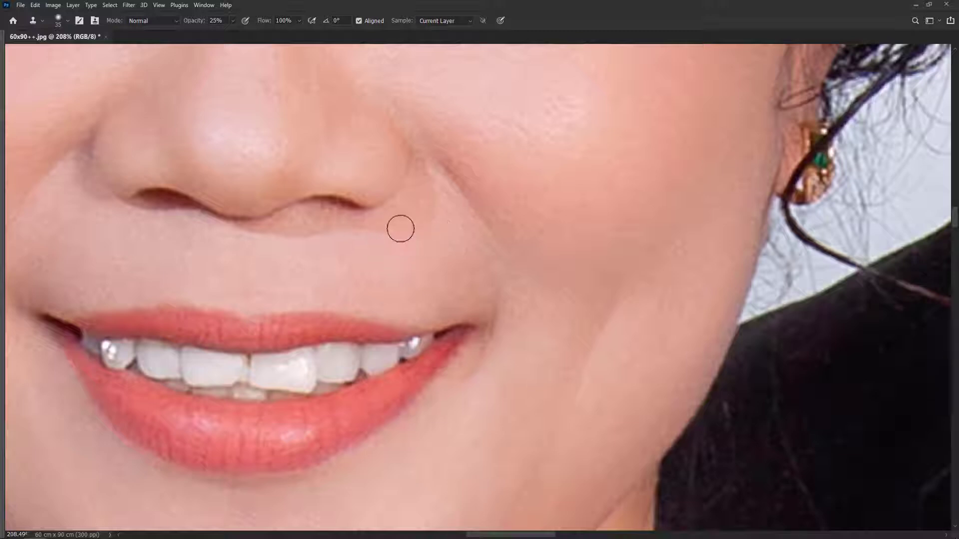
left_click(454, 204, "alt")
mouse_move(447, 189)
left_mouse_down()
mouse_move(428, 165)
mouse_move(368, 231)
mouse_move(339, 234)
left_mouse_up()
left_click_drag(234, 236, 290, 244)
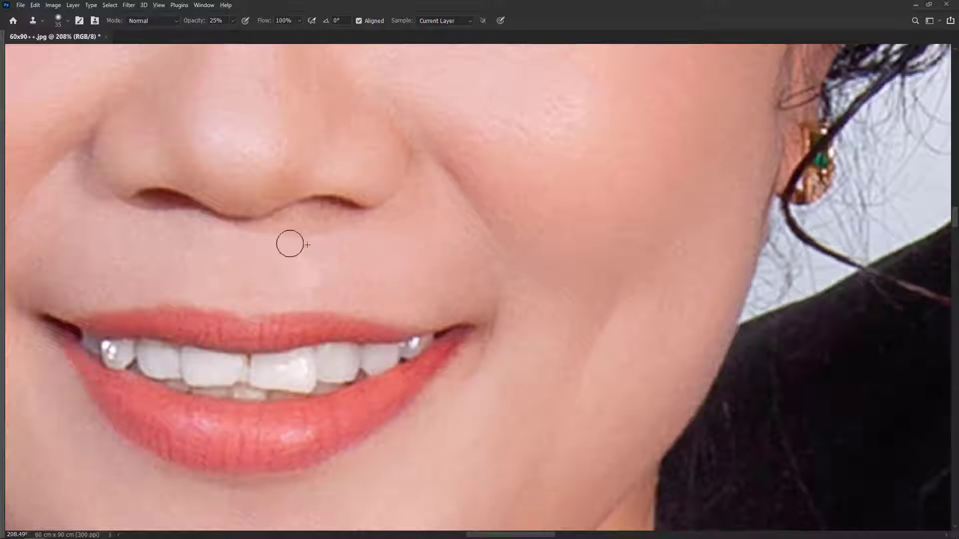
left_click(233, 237, "alt")
left_click_drag(206, 223, 134, 220)
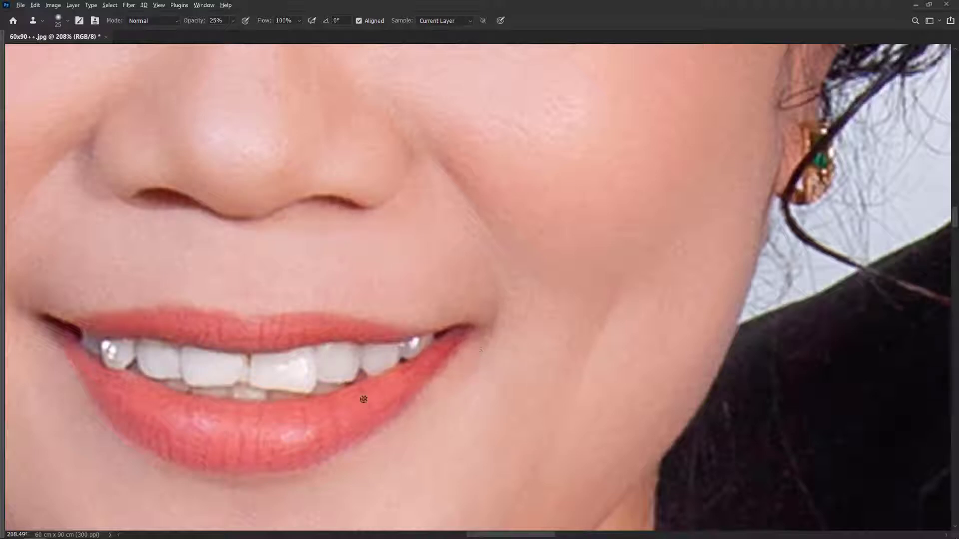
Step: Soften the crease beside the woman's nostril with the Clone Stamp at size 25
left_click_drag(91, 198, 94, 186)
left_click_drag(111, 245, 144, 281)
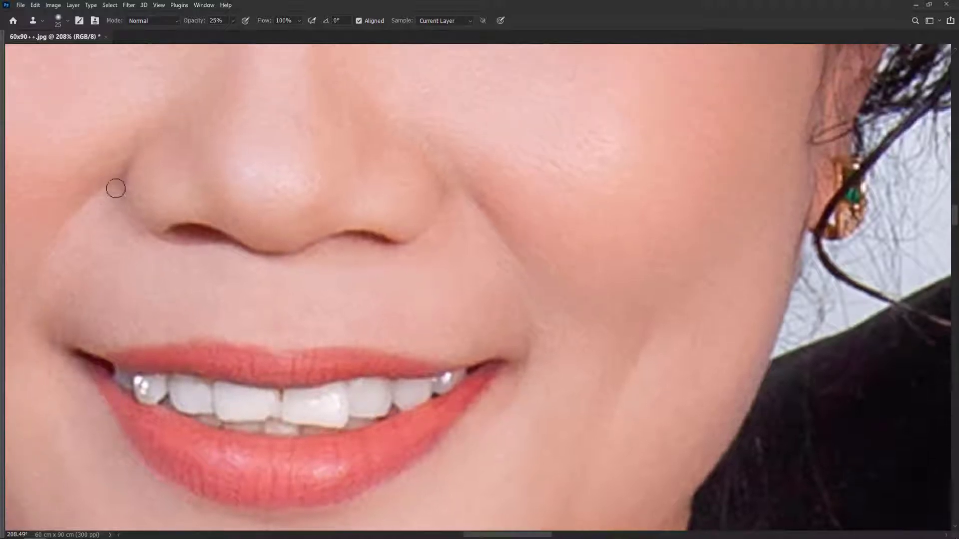
scroll(265, 263, "up", 1)
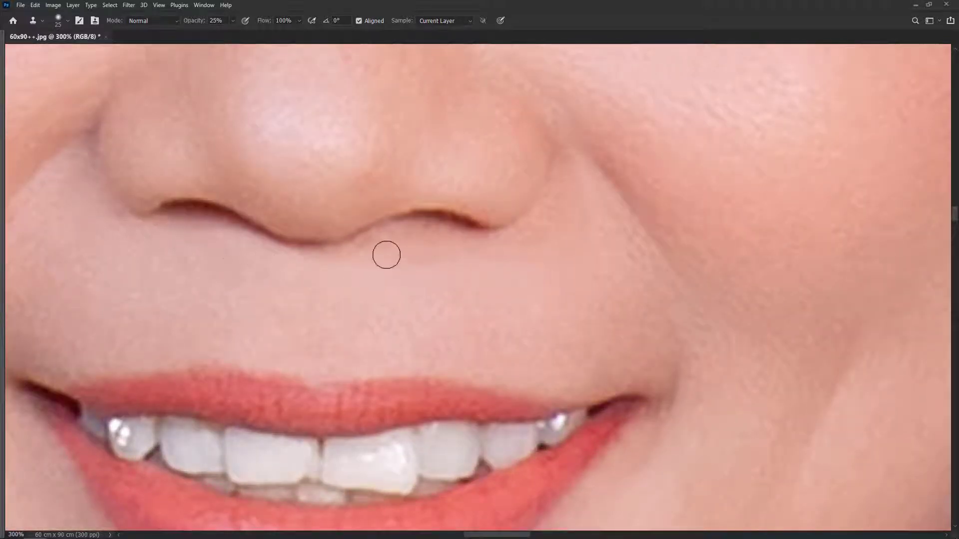
Step: Bring back the hidden panels and add a masked lip-colour layer with the Tô Son Màu Môi makeup action
key("ctrl+minus")
key("ctrl+minus")
key("ctrl+minus")
key("ctrl+minus")
key("ctrl+minus")
key("Tab")
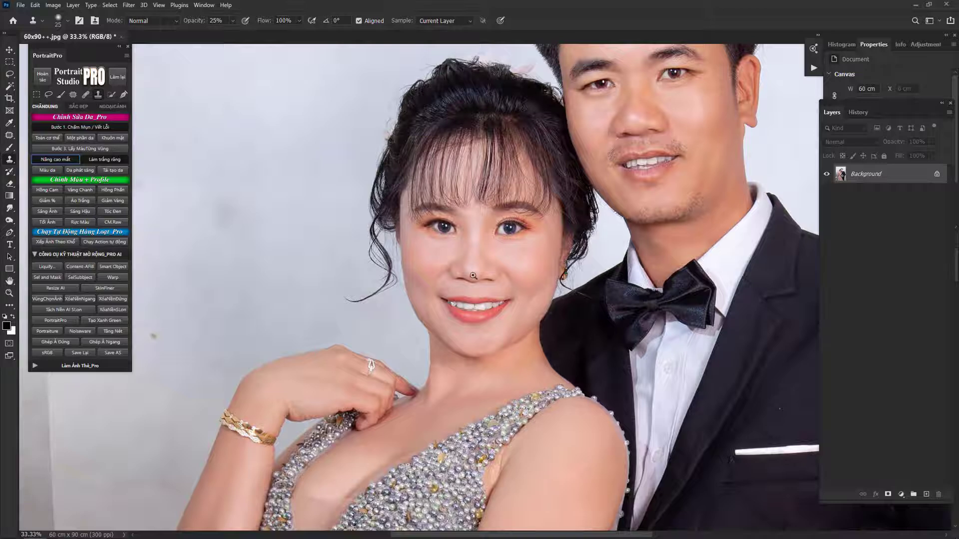
scroll(473, 275, "up", 2)
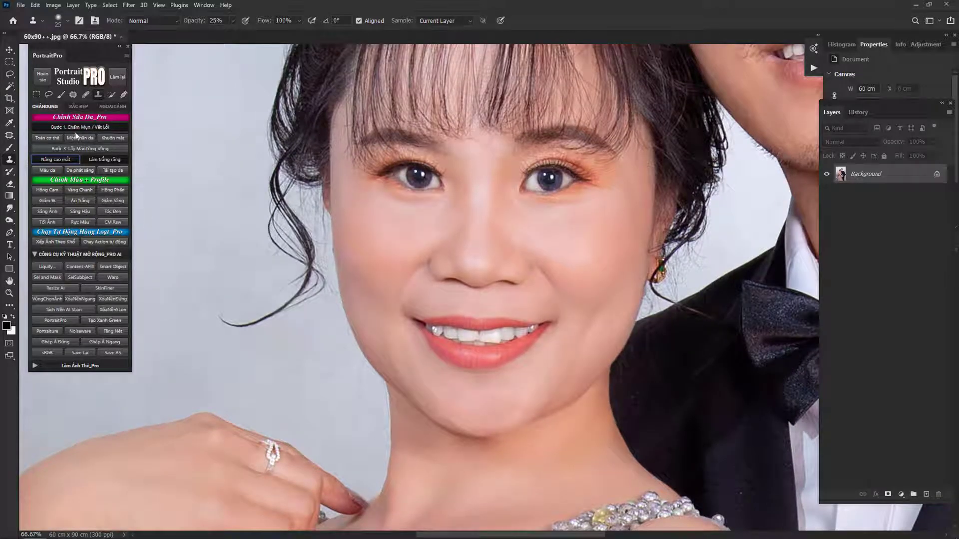
left_click(77, 107)
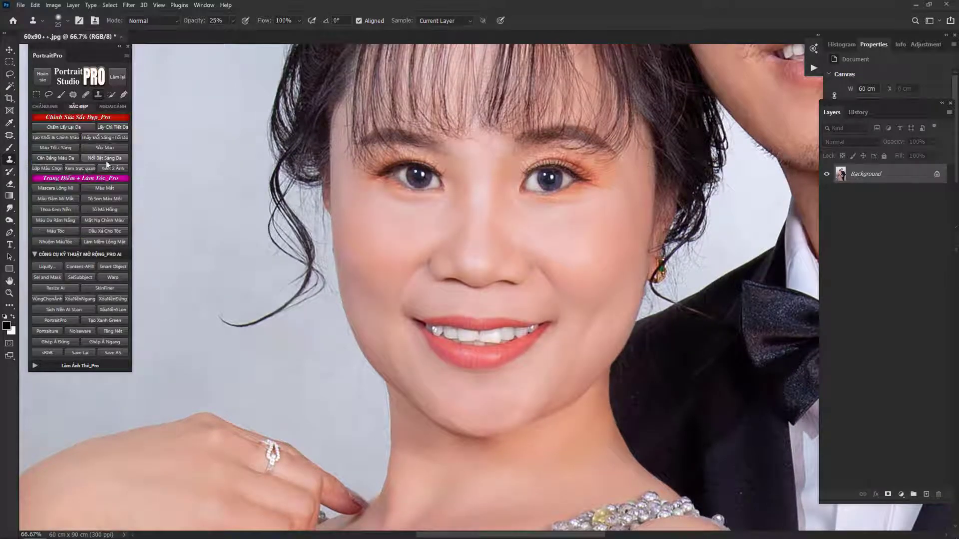
left_click(110, 199)
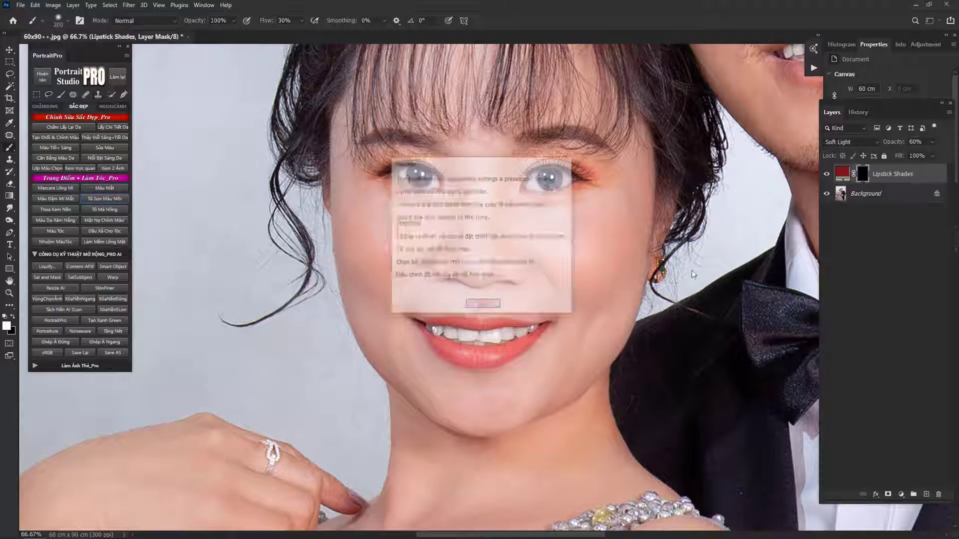
Step: Paint lip colour over the woman's upper lip on the Lipstick Shades mask with a brush of about size 15
left_click(483, 304)
left_click_drag(480, 335, 530, 361)
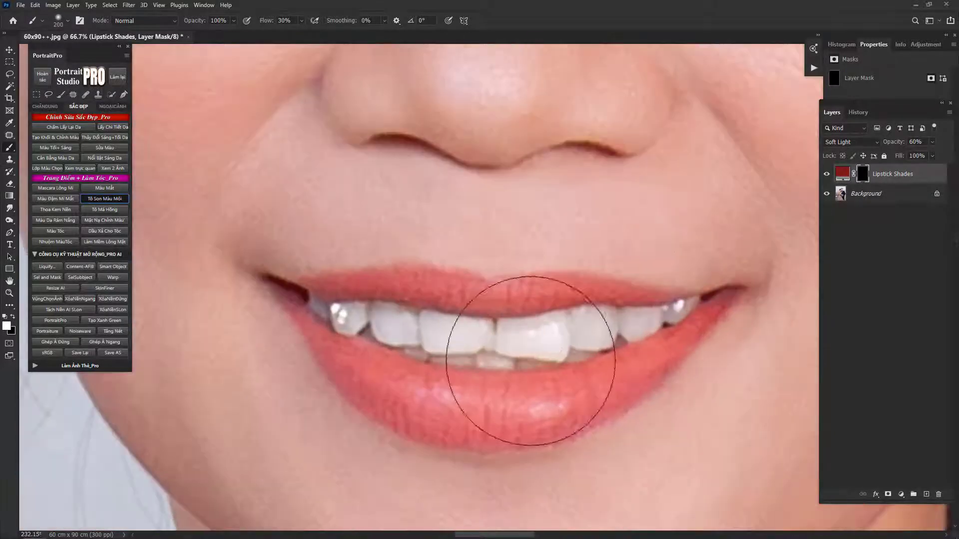
key("bracketleft")
key("bracketleft")
key("bracketleft")
key("bracketleft")
key("bracketleft")
key("bracketleft")
key("bracketleft")
key("bracketleft")
key("bracketleft")
key("bracketleft")
key("bracketleft")
key("bracketleft")
key("bracketleft")
key("bracketleft")
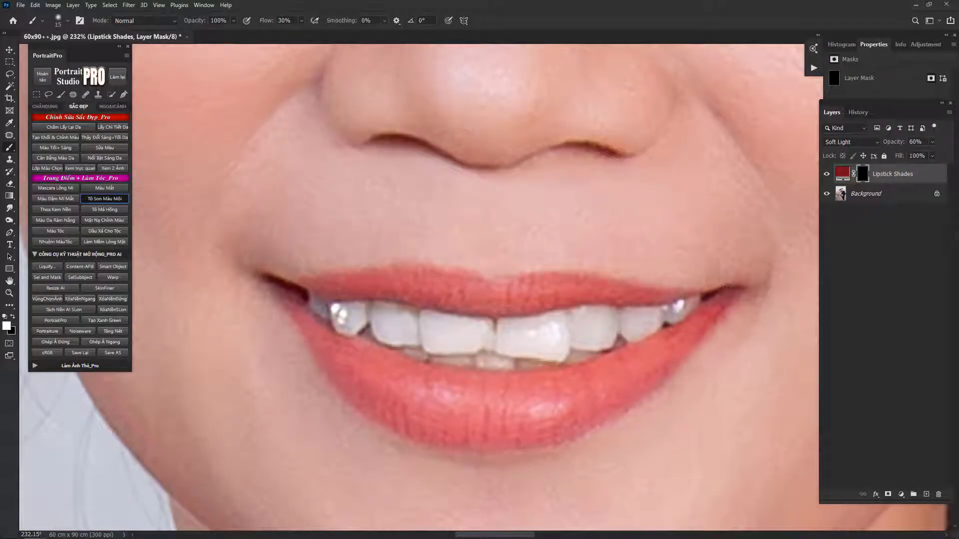
left_click_drag(398, 289, 418, 282)
key("bracketright")
key("bracketright")
mouse_move(545, 296)
left_mouse_down()
mouse_move(447, 293)
mouse_move(560, 298)
left_mouse_up()
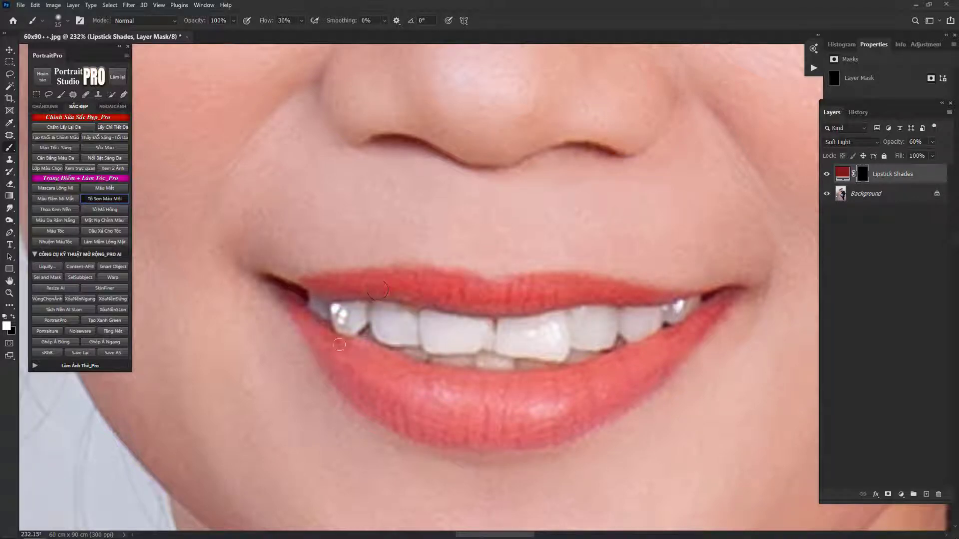
Step: Paint the woman's lower lip out to its corners and edges on the Lipstick Shades mask, using a brush up to size 30
key("bracketright")
left_click_drag(364, 363, 464, 385)
mouse_move(573, 400)
left_mouse_down()
mouse_move(468, 411)
mouse_move(391, 398)
left_mouse_up()
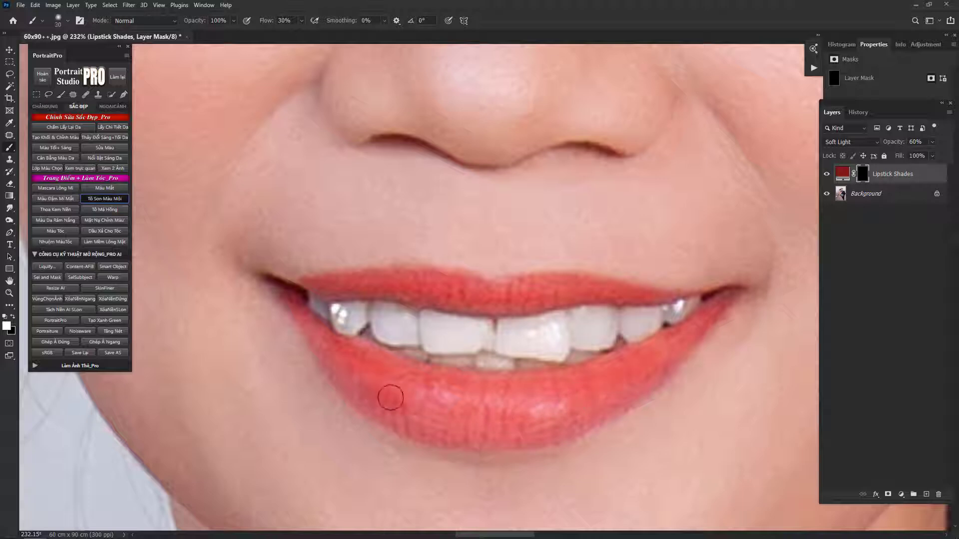
mouse_move(335, 365)
left_mouse_down()
mouse_move(379, 412)
mouse_move(463, 441)
mouse_move(541, 439)
mouse_move(623, 408)
left_mouse_up()
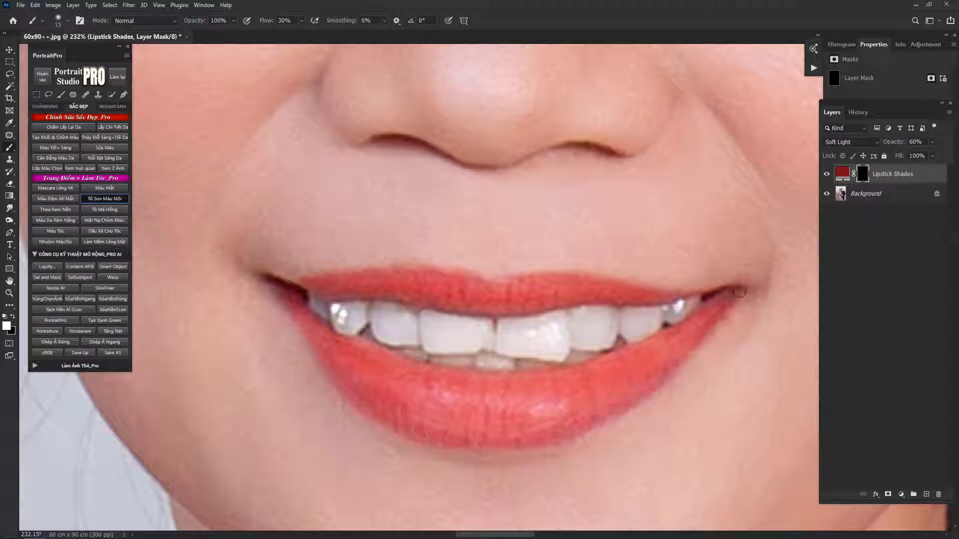
left_click_drag(587, 376, 448, 393)
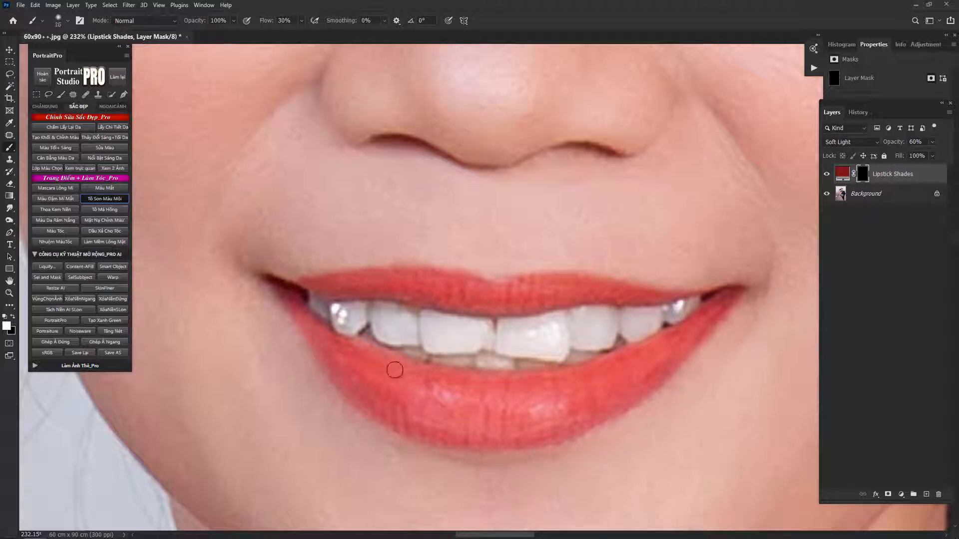
left_click_drag(395, 370, 452, 399)
Step: Check the lip colour on the full face and merge the Lipstick Shades layer into the Background
key("ctrl+minus")
key("ctrl+minus")
key("ctrl+minus")
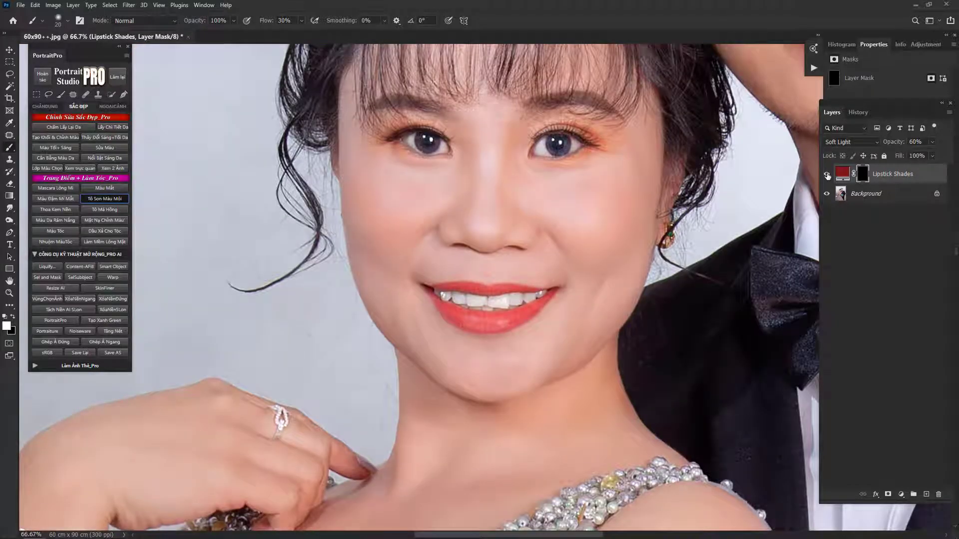
scroll(473, 278, "up", 3)
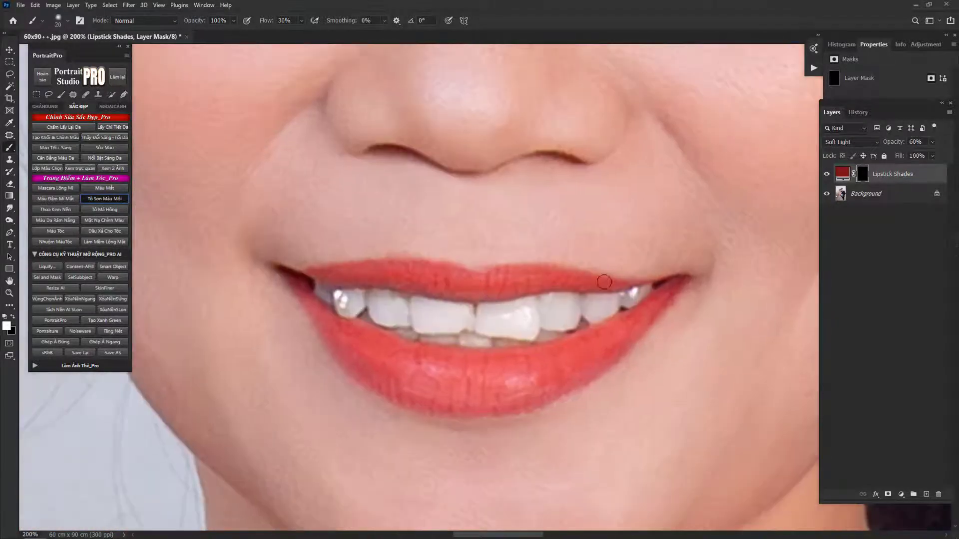
key("Delete")
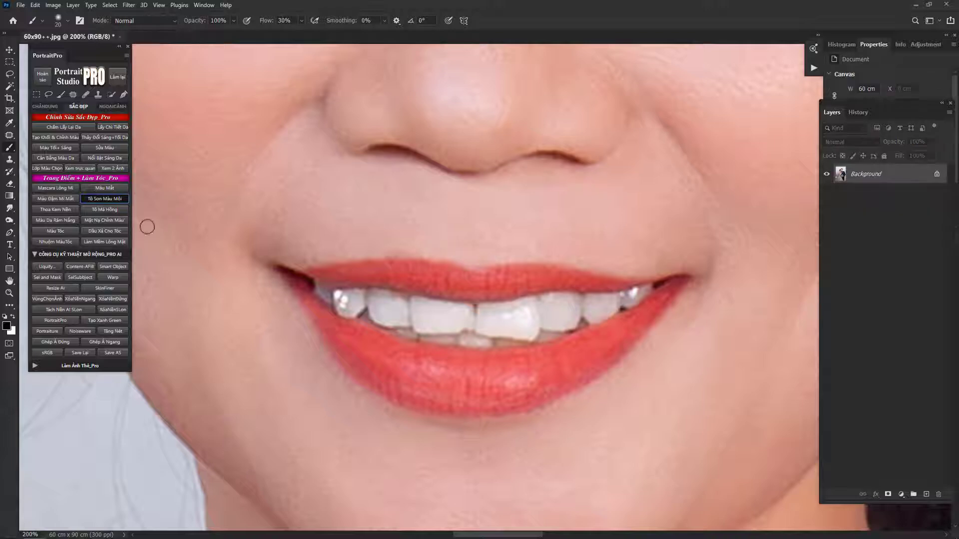
Step: Add a blush layer with the Tô Má Hồng action, paint both of the woman's cheeks at brush size 200, and merge it
left_click(105, 209)
key("Return")
scroll(413, 195, "down", 3)
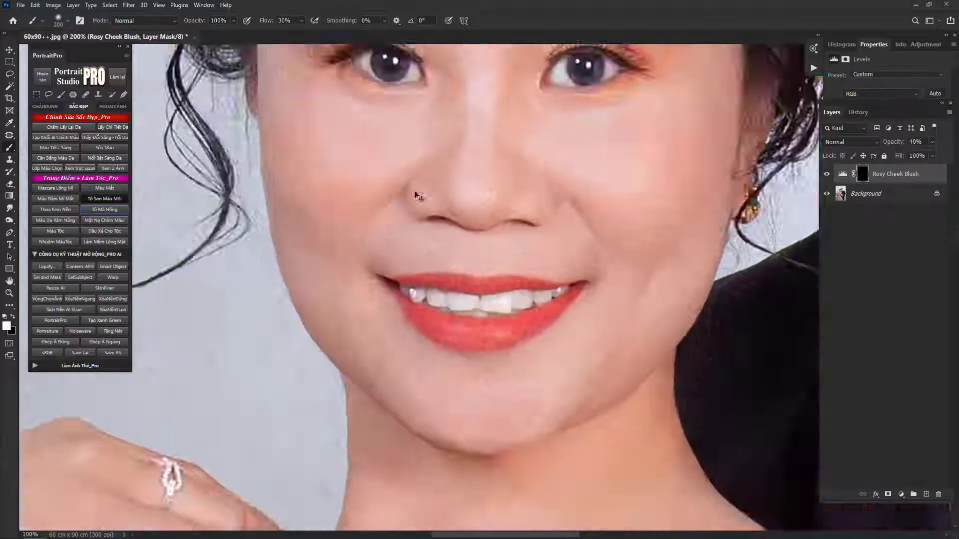
mouse_move(370, 229)
left_mouse_down()
mouse_move(360, 205)
mouse_move(361, 237)
left_mouse_up()
mouse_move(616, 221)
left_mouse_down()
mouse_move(620, 235)
mouse_move(574, 235)
mouse_move(614, 208)
mouse_move(601, 231)
left_mouse_up()
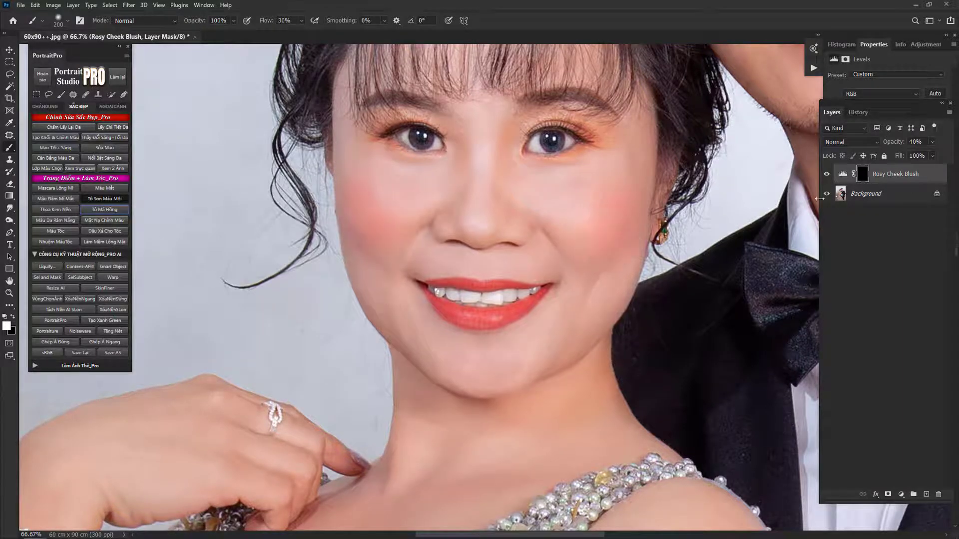
key("ctrl+e")
Step: Add a lip-colour layer with the Tô Son Màu Môi action and paint the man's lips with a size 30 brush
key("ctrl+minus")
key("ctrl+minus")
key("ctrl+minus")
key("ctrl+minus")
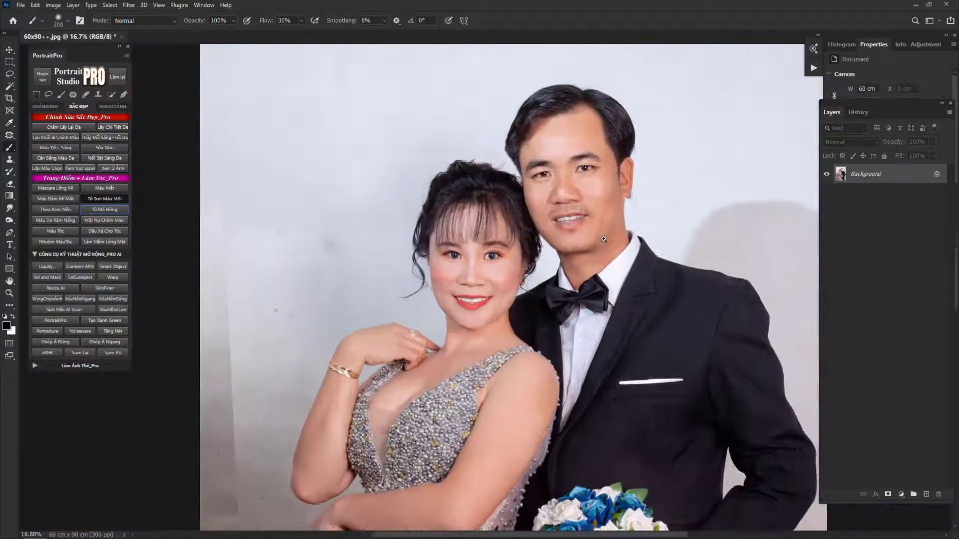
left_click_drag(569, 220, 647, 284)
left_click(100, 200)
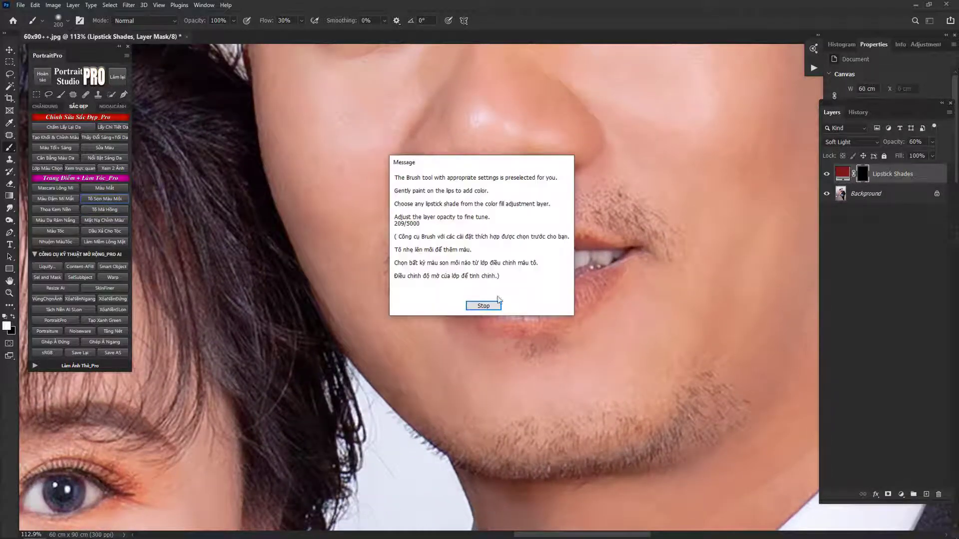
key("Return")
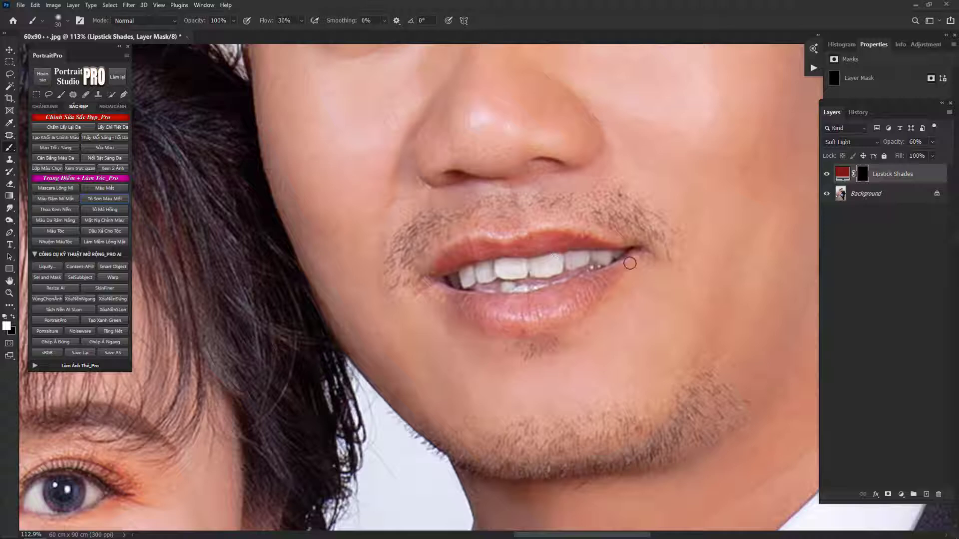
left_click_drag(462, 302, 553, 300)
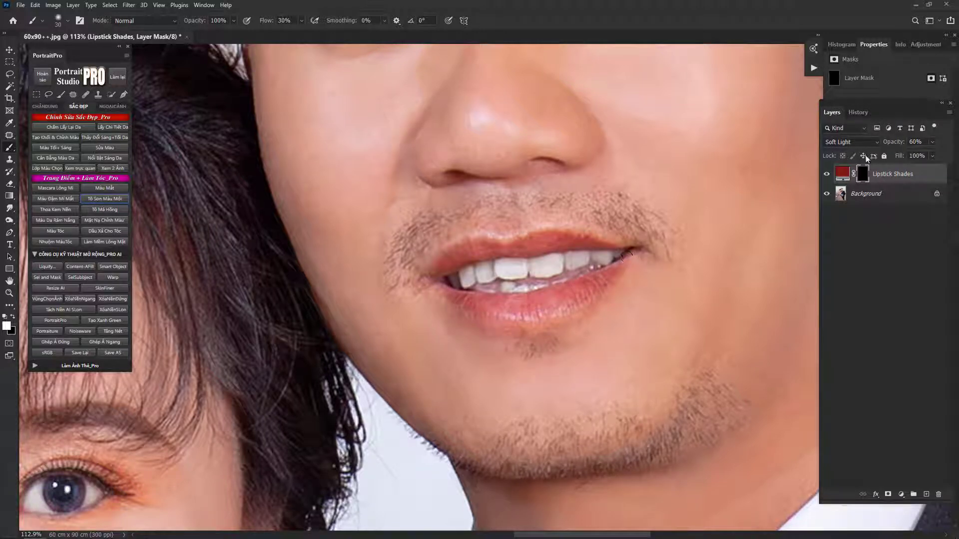
Step: Change the man's lip colour fill to a lighter salmon pink, compare it with the original, and merge the layer down
left_click(842, 174)
double_click(842, 175)
mouse_move(707, 224)
left_mouse_down()
mouse_move(679, 227)
mouse_move(678, 217)
left_mouse_up()
left_click(843, 198)
left_click(828, 175)
left_click(827, 174)
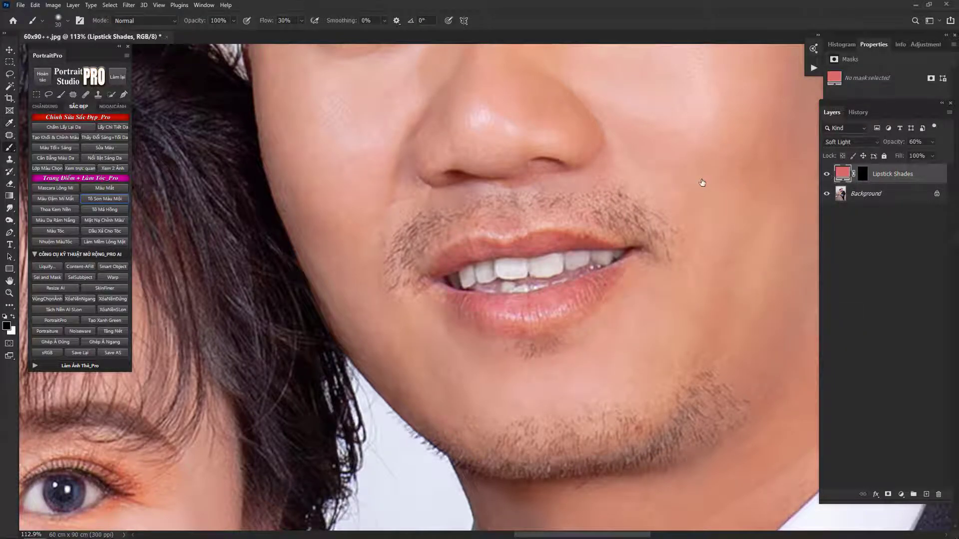
key("ctrl+e")
Step: Smooth the skin around the man's nose with the Clone Stamp at size 40 and 25% opacity
key("ctrl+minus")
key("ctrl+minus")
left_click_drag(458, 203, 529, 204)
key("s")
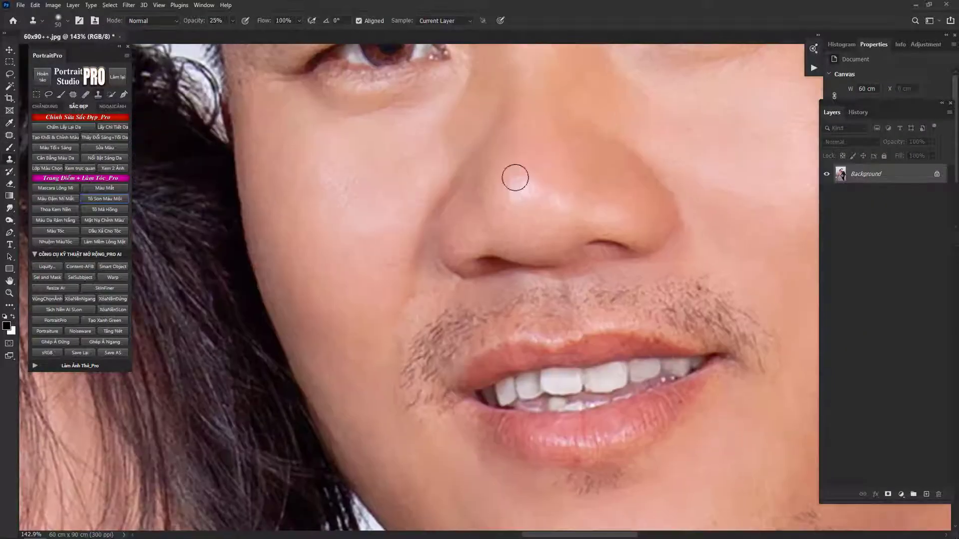
left_click(511, 204, "alt")
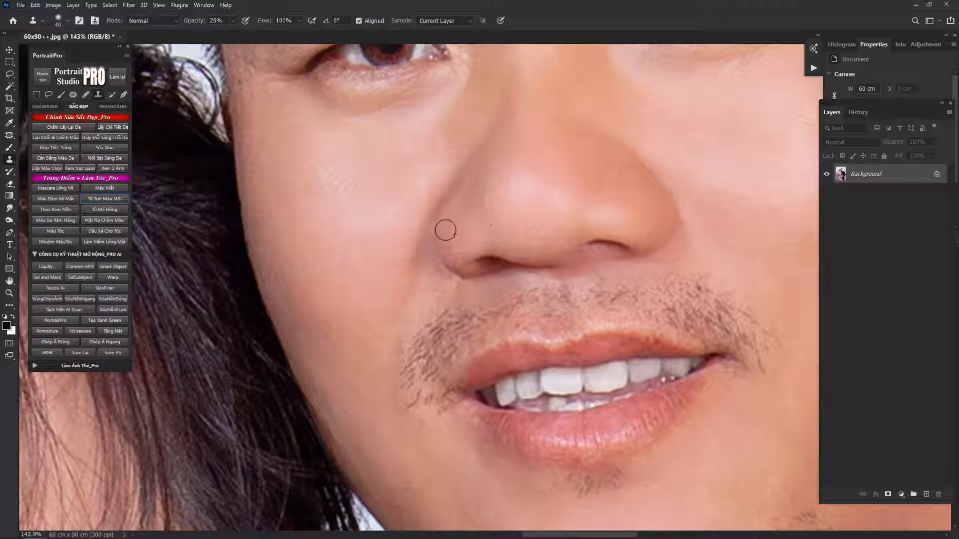
left_click_drag(552, 340, 443, 290)
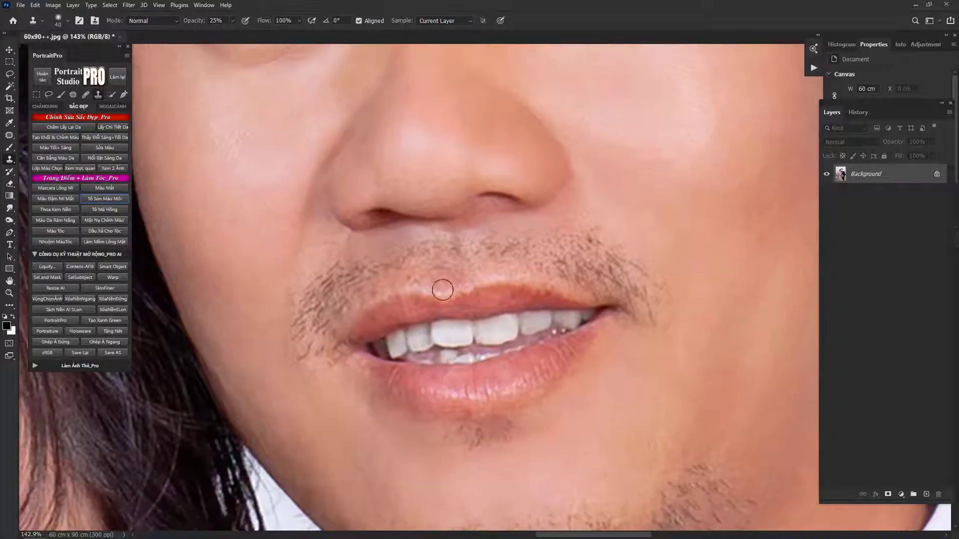
scroll(525, 294, "down", 3)
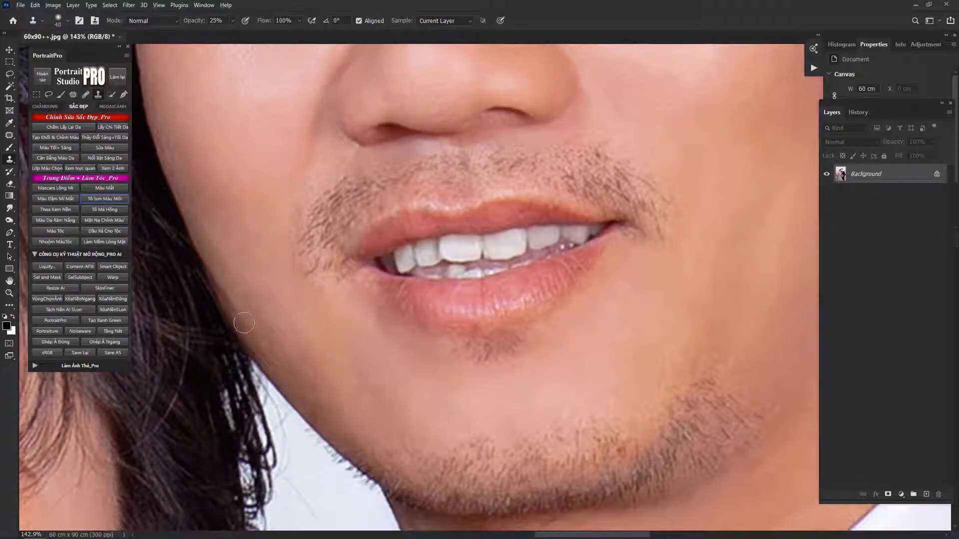
key("ctrl+minus")
key("ctrl+minus")
left_click_drag(492, 336, 524, 267)
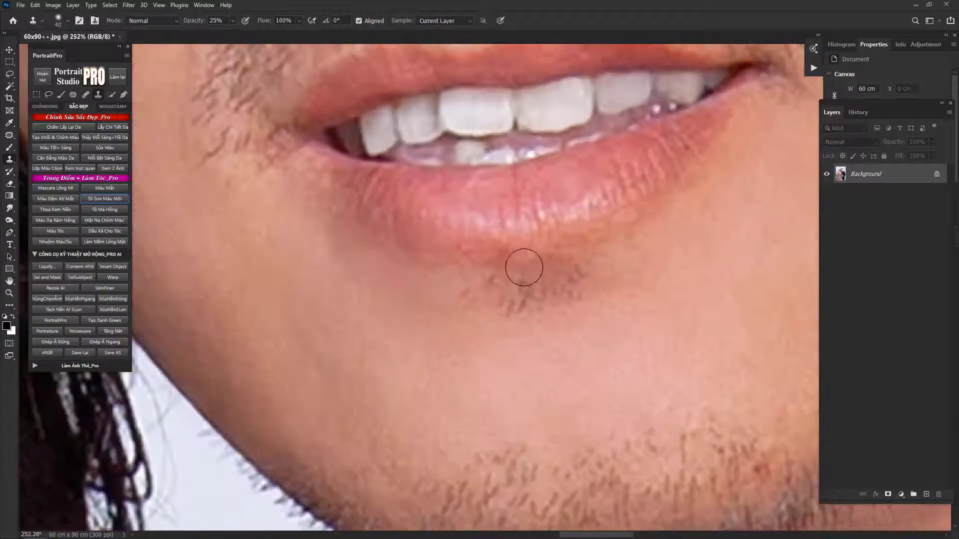
Step: Even out the man's cheek and forehead skin with the Clone Stamp at size 100 and 25% opacity
key("ctrl+minus")
key("ctrl+minus")
scroll(369, 181, "down", 5)
scroll(519, 250, "up", 4)
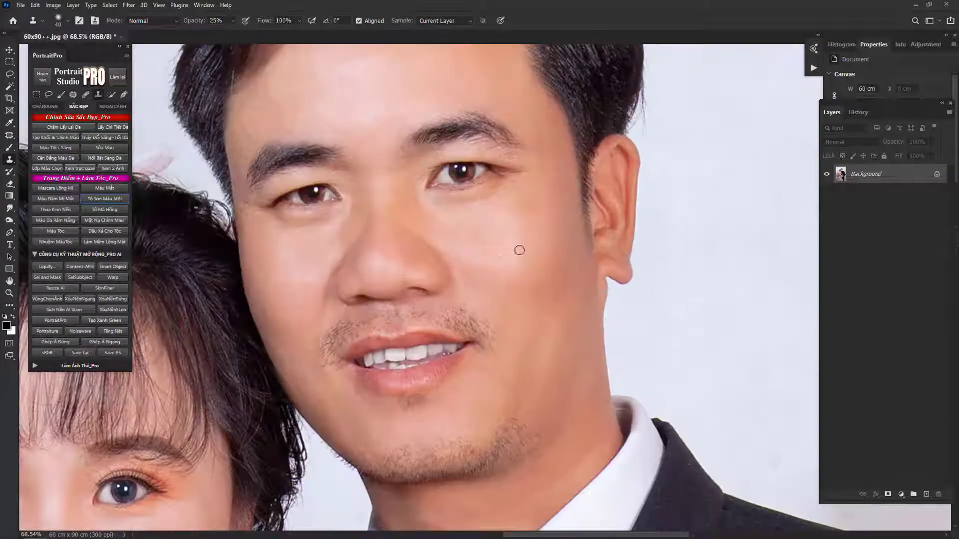
key("bracketright")
key("bracketright")
key("bracketright")
key("bracketright")
key("bracketright")
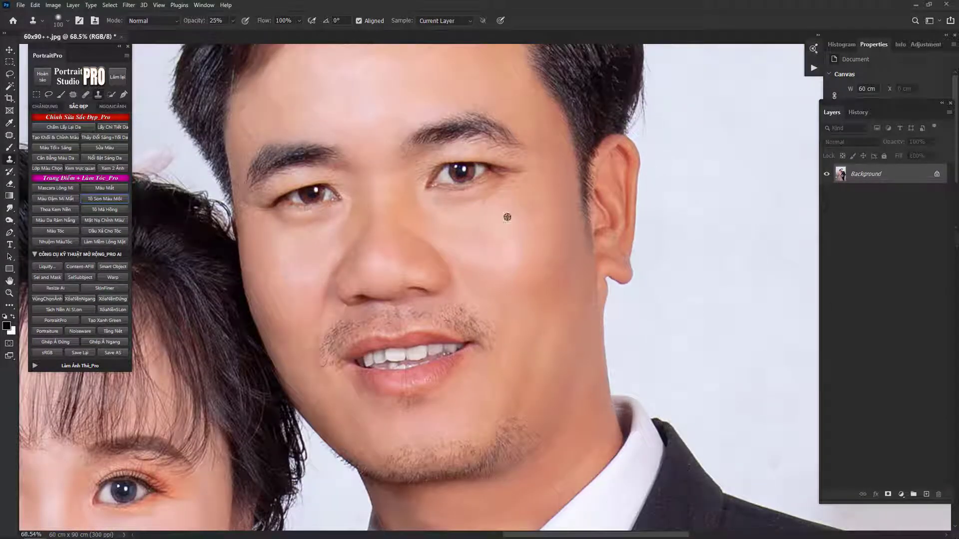
left_click(561, 284, "alt")
left_click(537, 282)
left_click(557, 214)
scroll(375, 184, "up", 2)
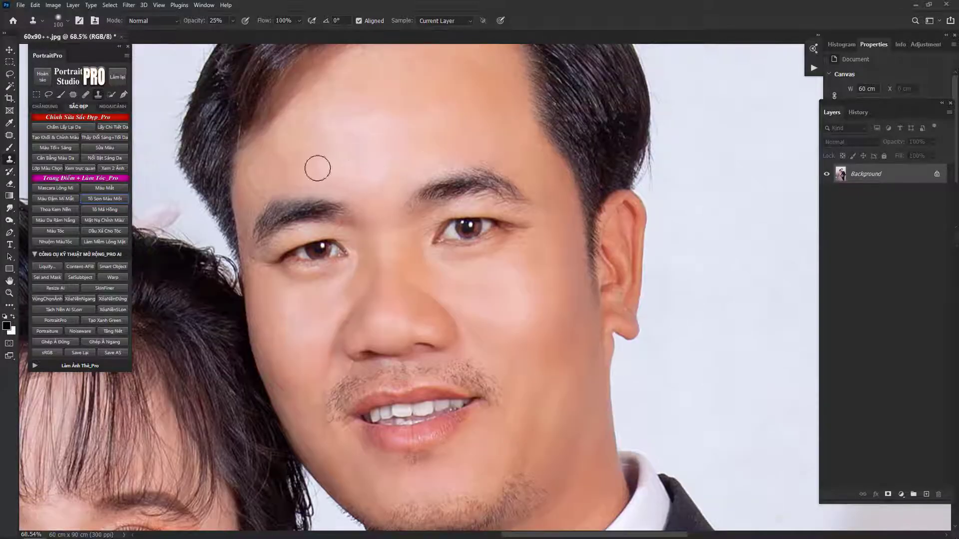
scroll(241, 181, "up", 3)
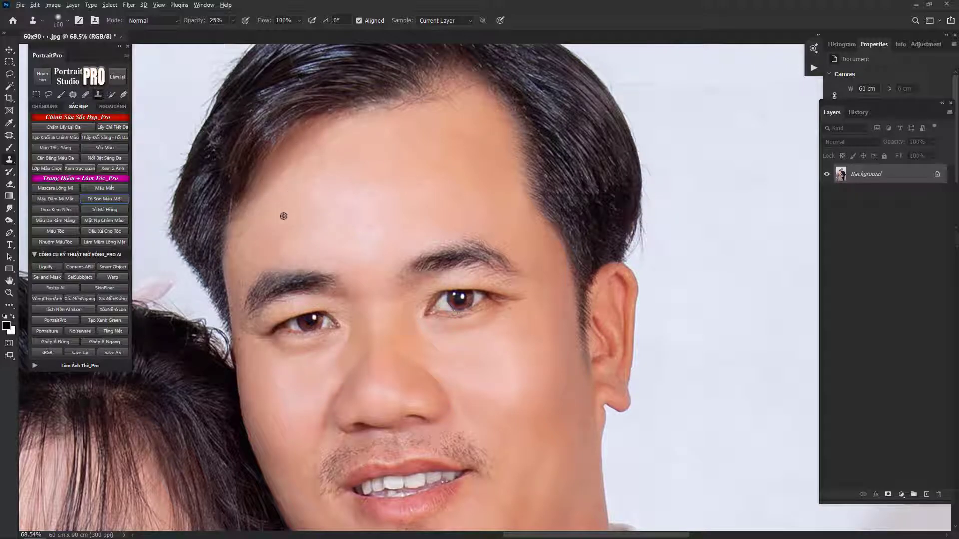
Step: Review the woman's face and the whole portrait with the panels hidden, and examine the couple's hair
scroll(503, 199, "down", 7)
left_click_drag(302, 474, 568, 269)
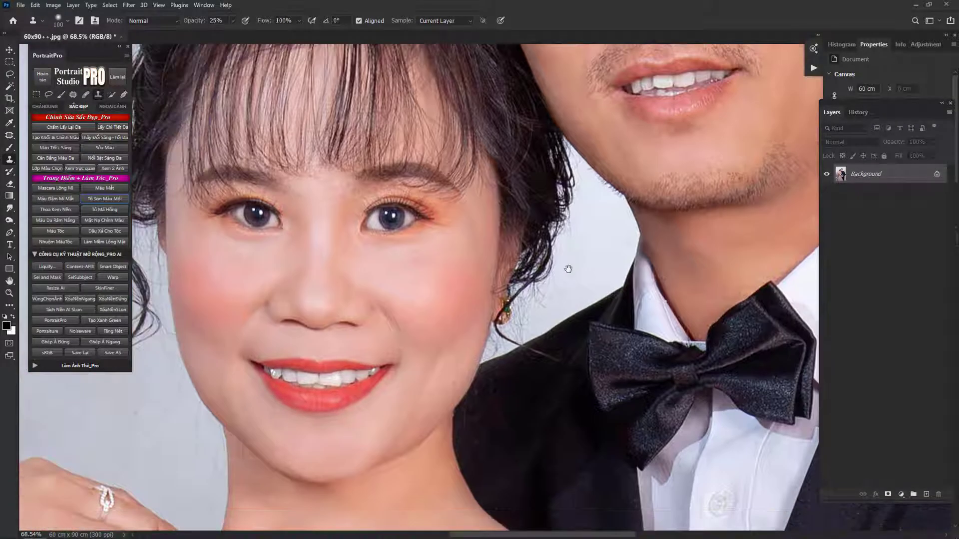
scroll(568, 269, "down", 6)
key("Tab")
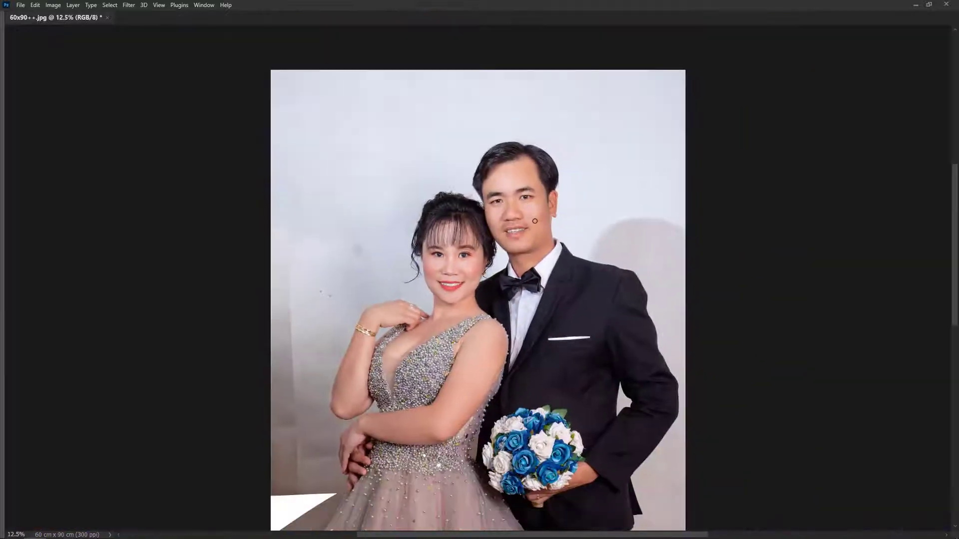
key("Tab")
scroll(350, 185, "up", 3)
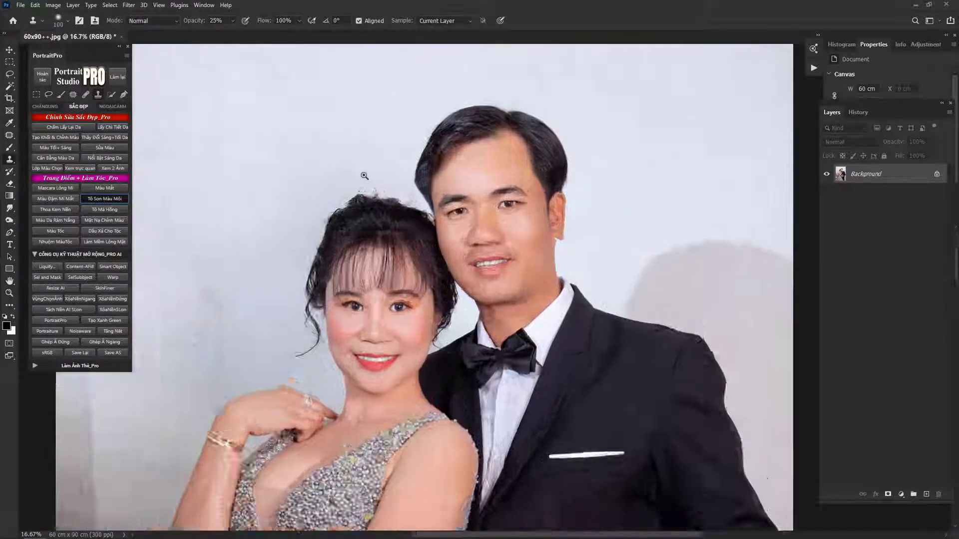
scroll(361, 200, "up", 2)
scroll(452, 209, "down", 3)
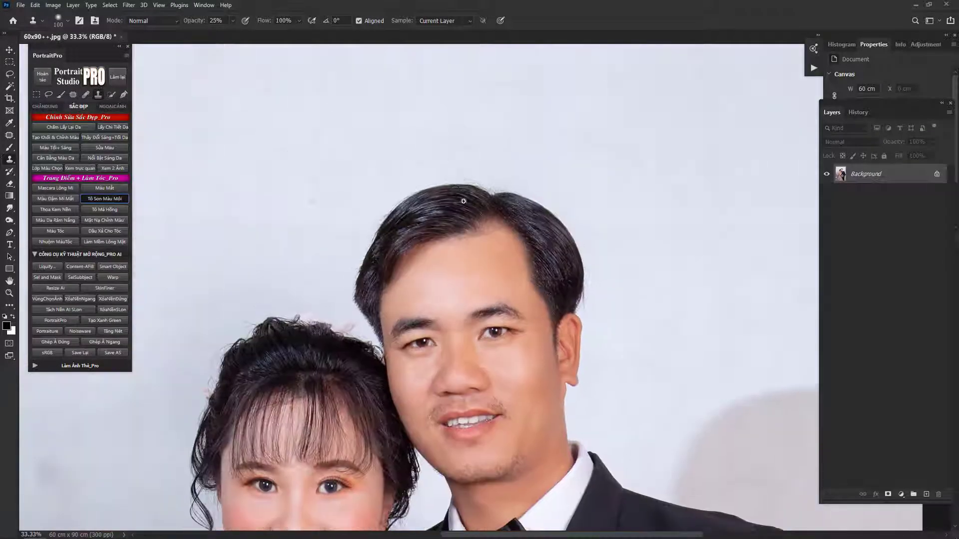
Step: Select both people's hair with the Magic Wand at tolerance 32 and feather the selection
scroll(445, 197, "up", 2)
key("w")
left_click(405, 212)
left_click_drag(331, 285, 427, 127)
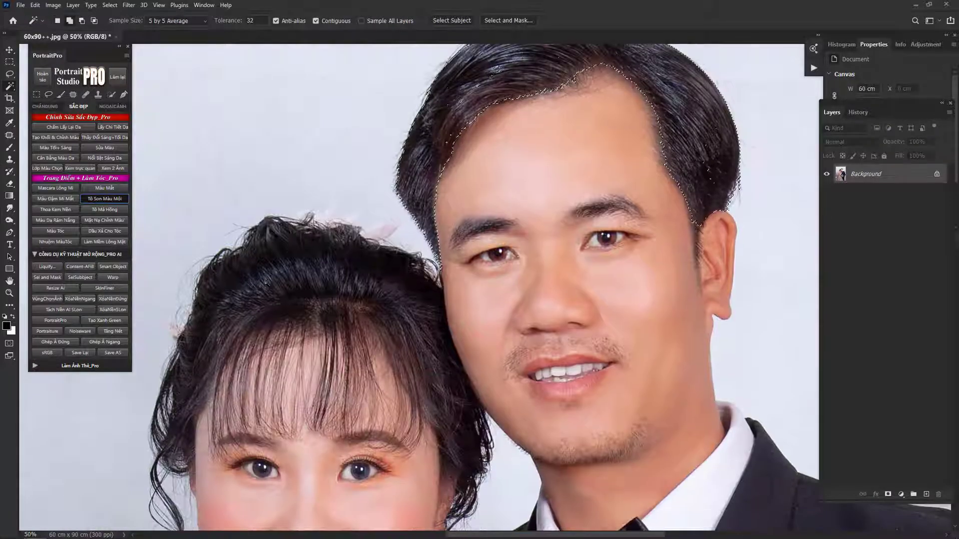
key("shift+F6")
key("Return")
Step: Darken the selected hair with Levels by setting the black input to 16, and clear the selection
key("ctrl+l")
left_click_drag(628, 183, 636, 182)
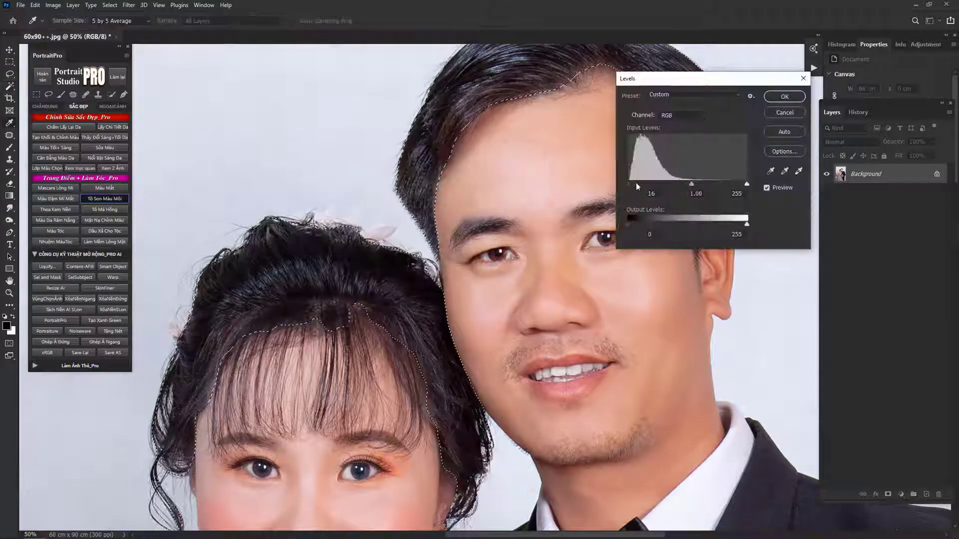
key("Return")
key("ctrl+minus")
key("ctrl+d")
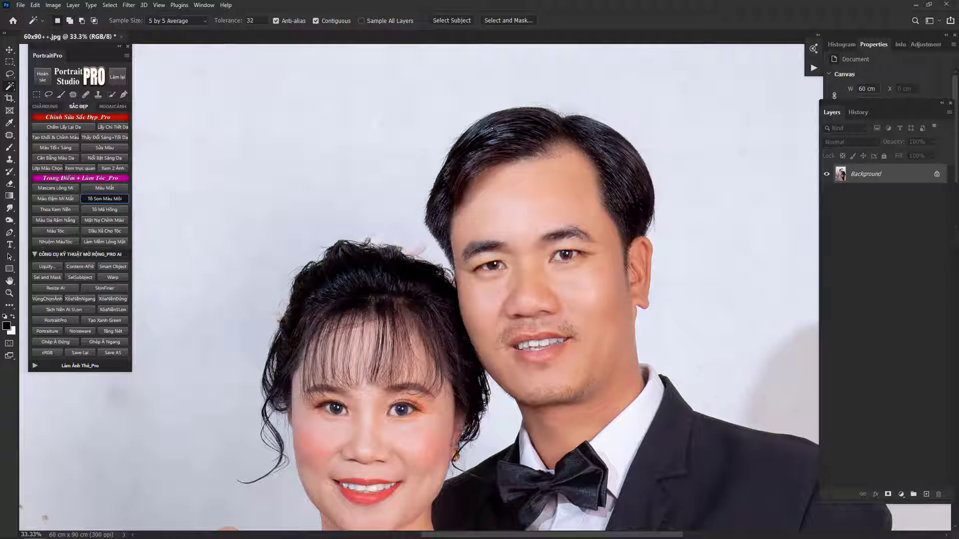
Step: Select only the man's hair with the Magic Wand and feather the selection
left_click(496, 131, "shift")
left_click(628, 198, "shift")
key("shift+F6")
key("Return")
Step: Darken the man's hair in Levels with a white output of 244 and a raised black input, and deselect it
key("ctrl+l")
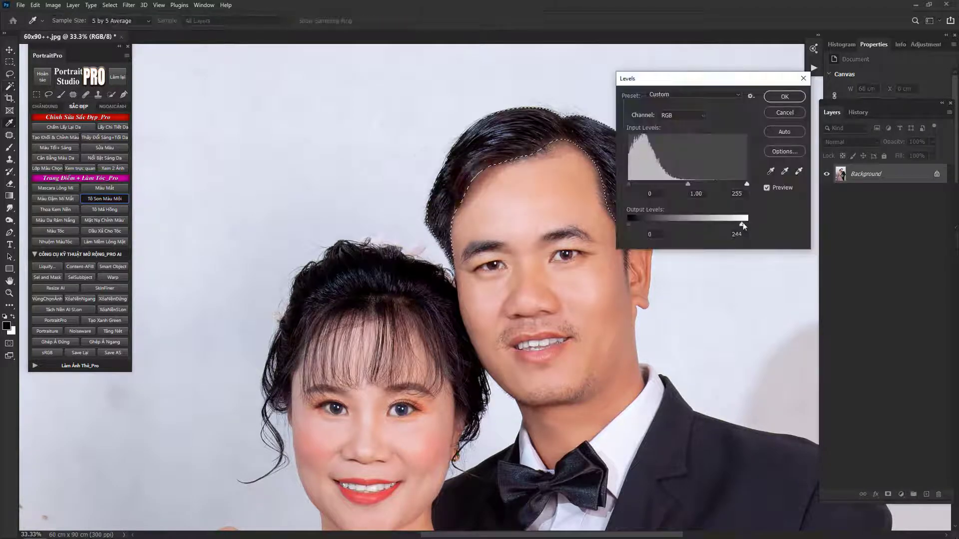
left_click_drag(746, 224, 741, 225)
left_click_drag(628, 184, 633, 182)
key("Return")
key("ctrl+d")
Step: Inspect the whole portrait with the panels hidden, and restore the panels
key("ctrl+minus")
key("ctrl+minus")
key("ctrl+minus")
key("ctrl+minus")
key("Tab")
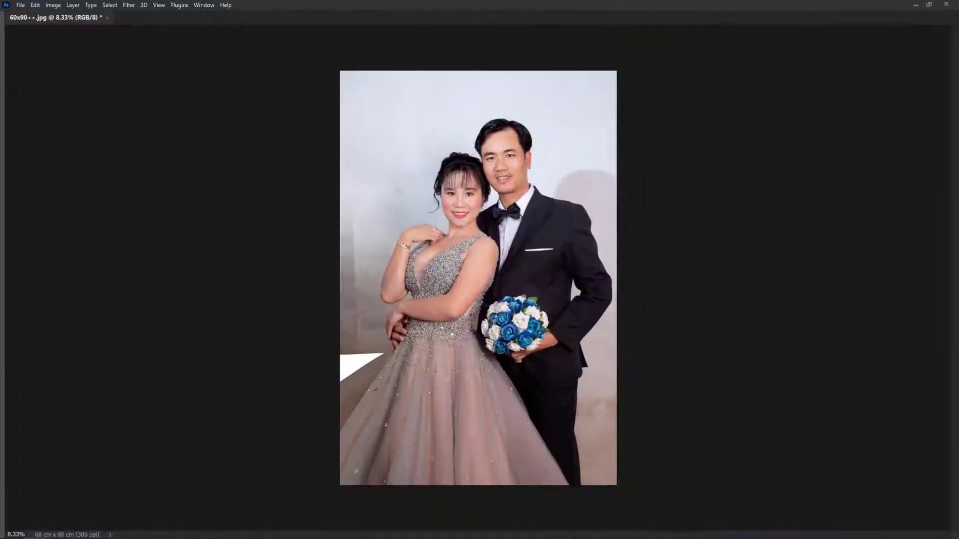
scroll(481, 305, "up", 1)
key("Tab")
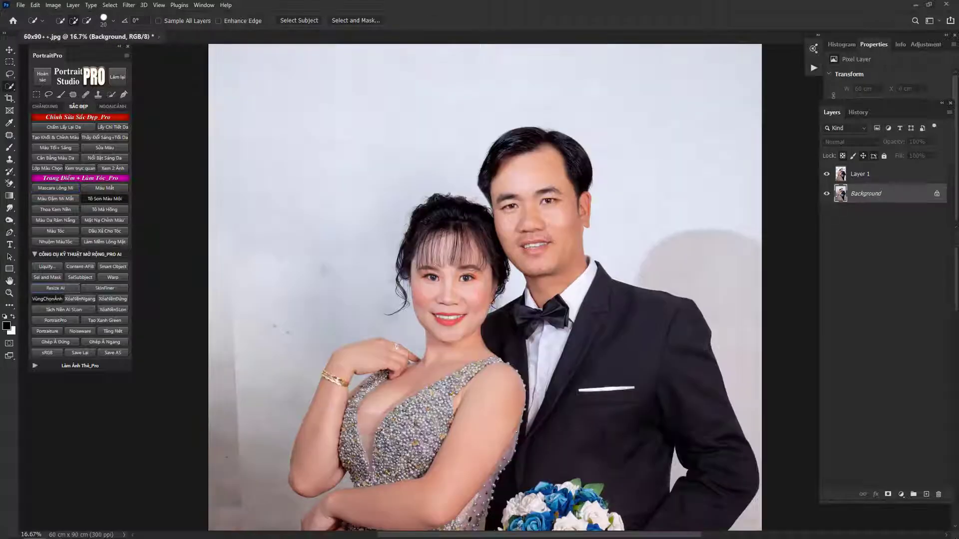
Step: Check the whole portrait with the panels hidden, restore them, and switch to Adobe Bridge
scroll(498, 286, "down", 2)
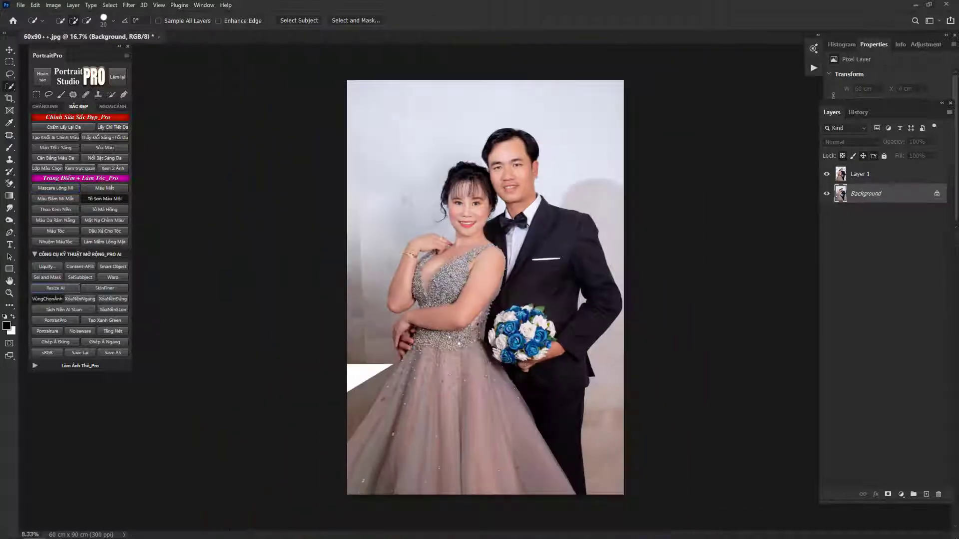
scroll(483, 249, "up", 1)
key("Tab")
key("Tab")
left_click(915, 5)
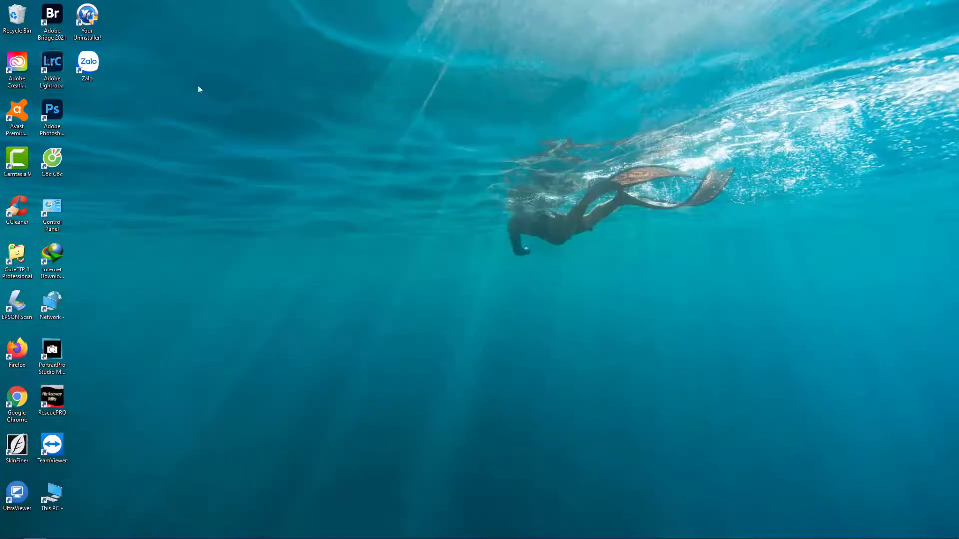
double_click(54, 27)
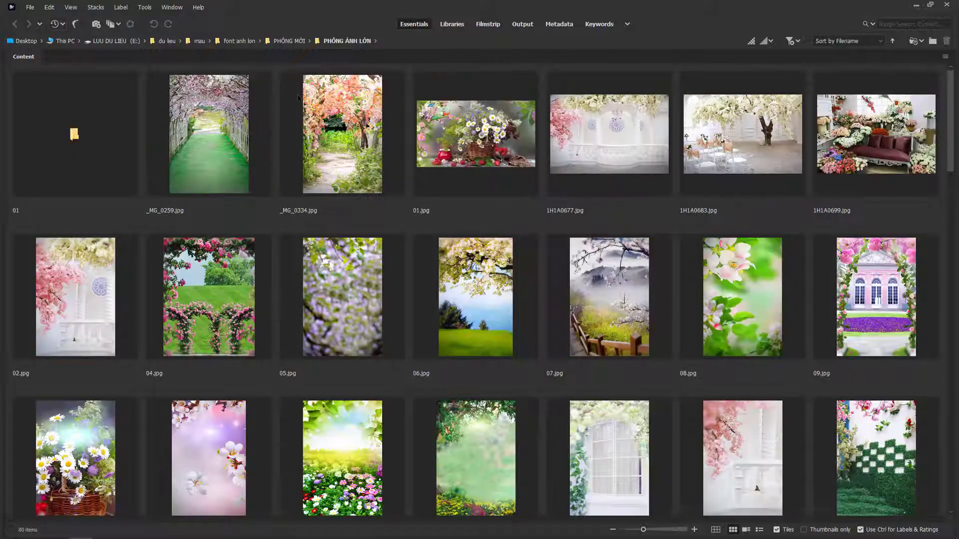
Step: Look through the nested hoa van folder under mau > hoa van for a file with eyelash graphics
left_click(200, 42)
double_click(321, 316)
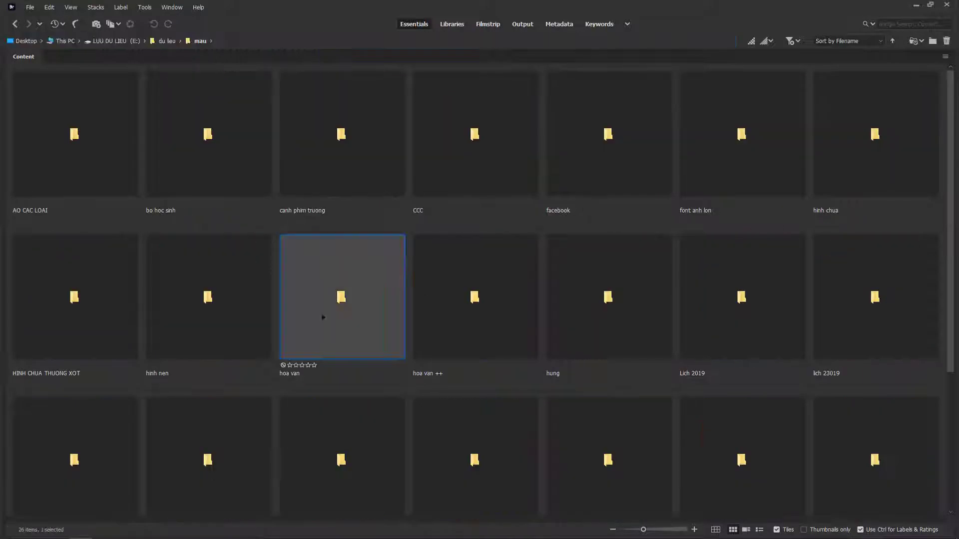
double_click(186, 327)
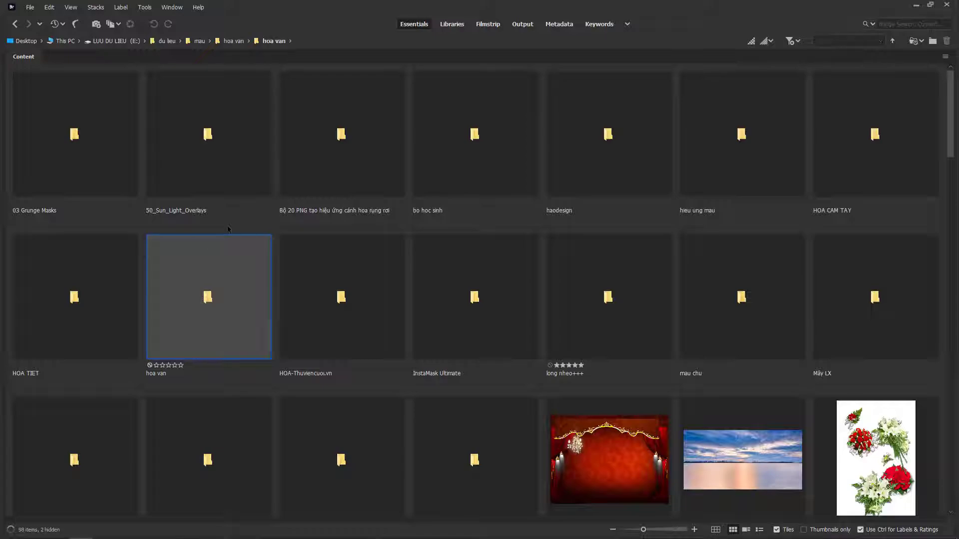
scroll(458, 321, "down", 8)
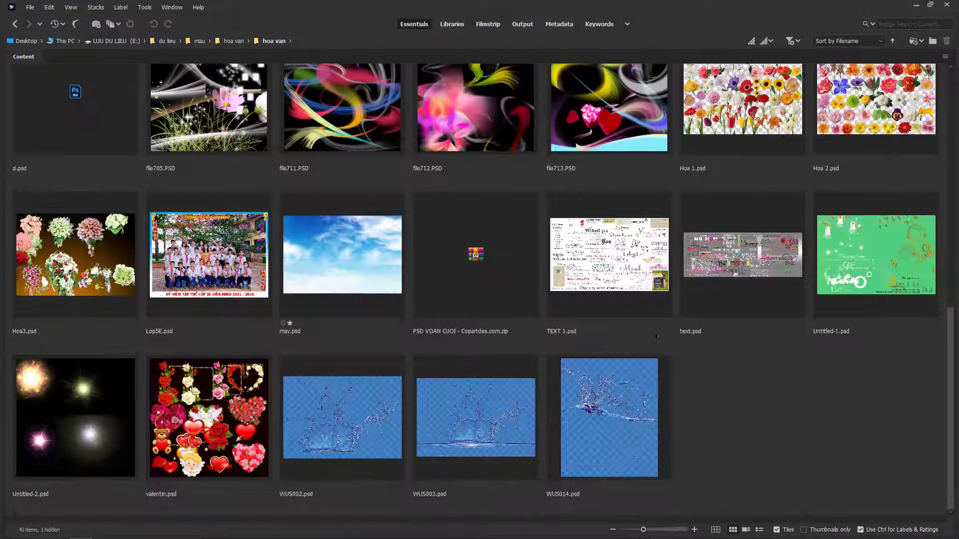
scroll(458, 321, "up", 8)
key("alt+Left")
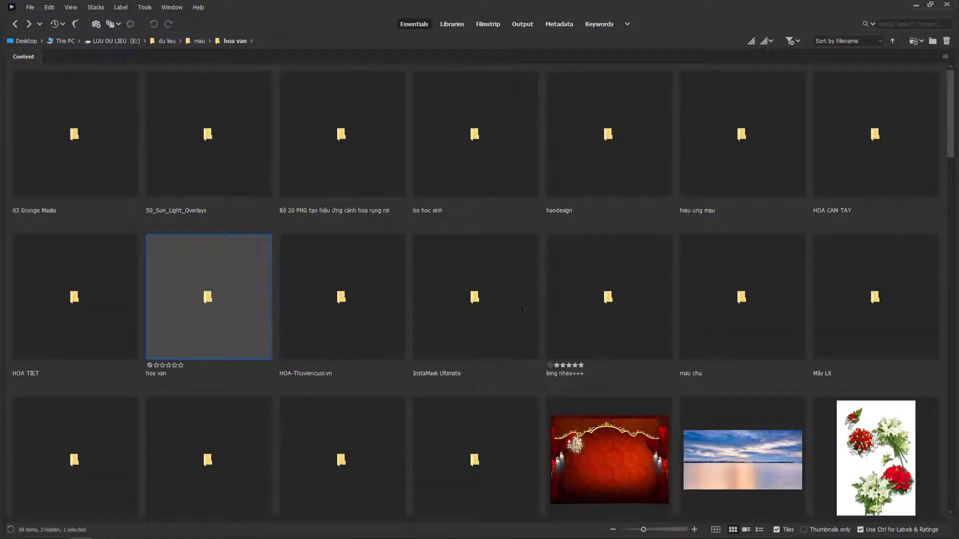
key("ctrl+Down")
scroll(564, 324, "down", 10)
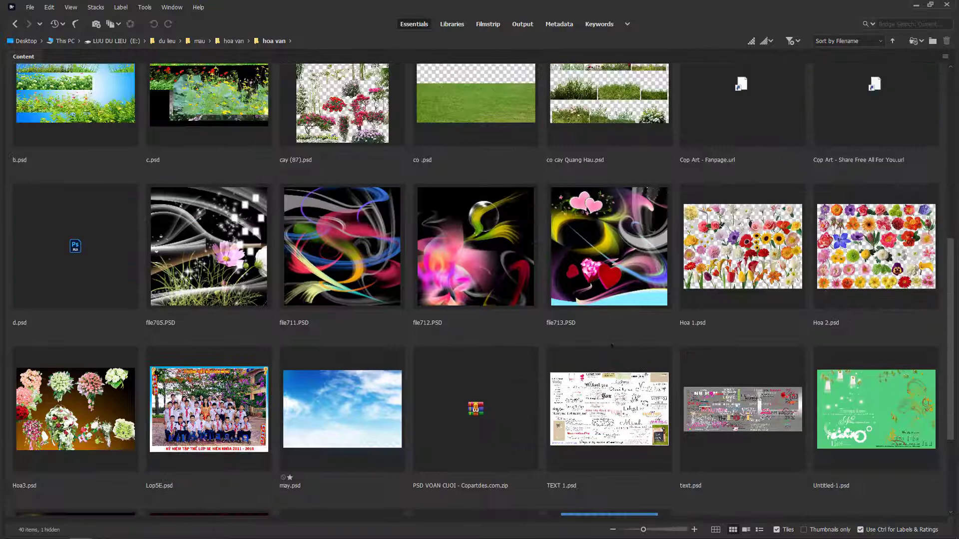
scroll(478, 343, "up", 10)
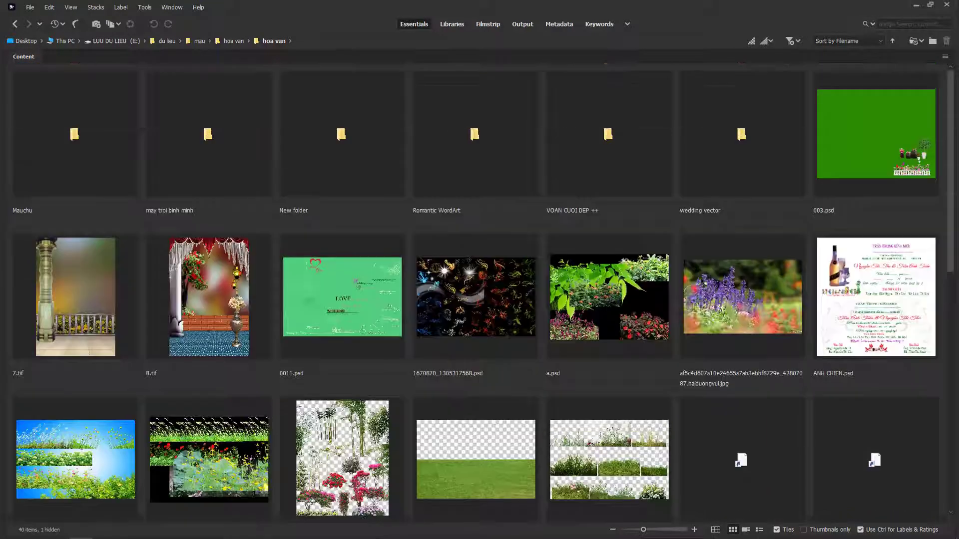
Step: Open Untitled-1.psd, the flower and eyelash file, from the parent mau > hoa van folder
key("ctrl+Up")
key("ctrl+Up")
key("ctrl+Down")
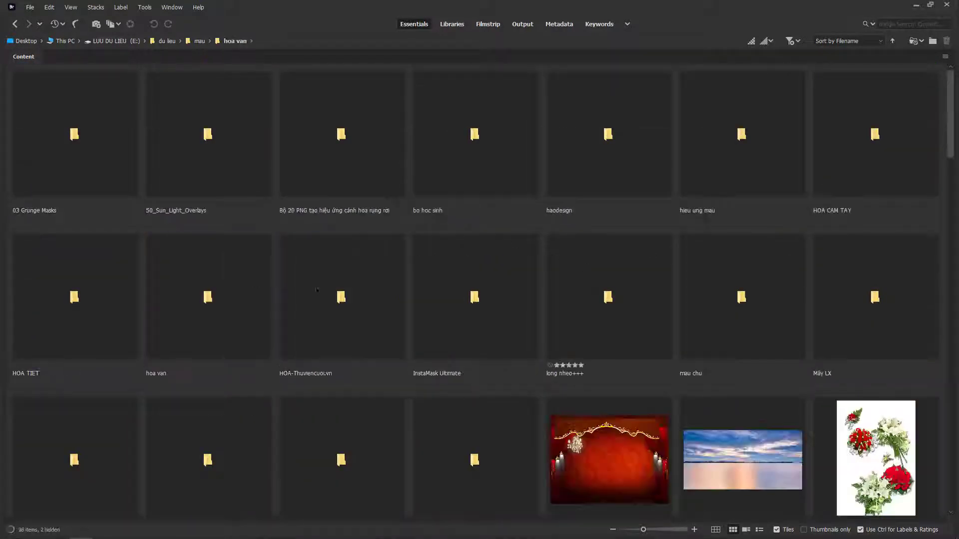
scroll(275, 258, "down", 15)
scroll(290, 270, "down", 10)
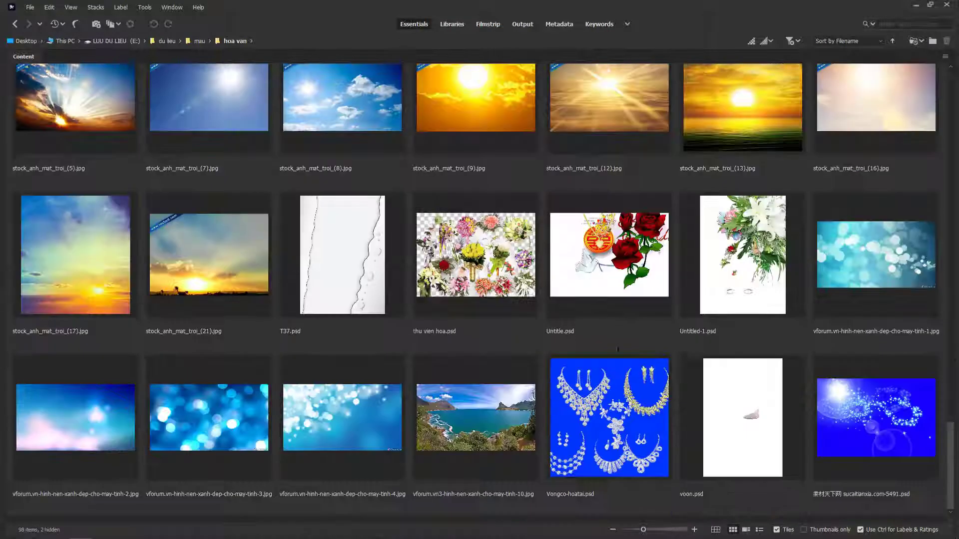
double_click(752, 289)
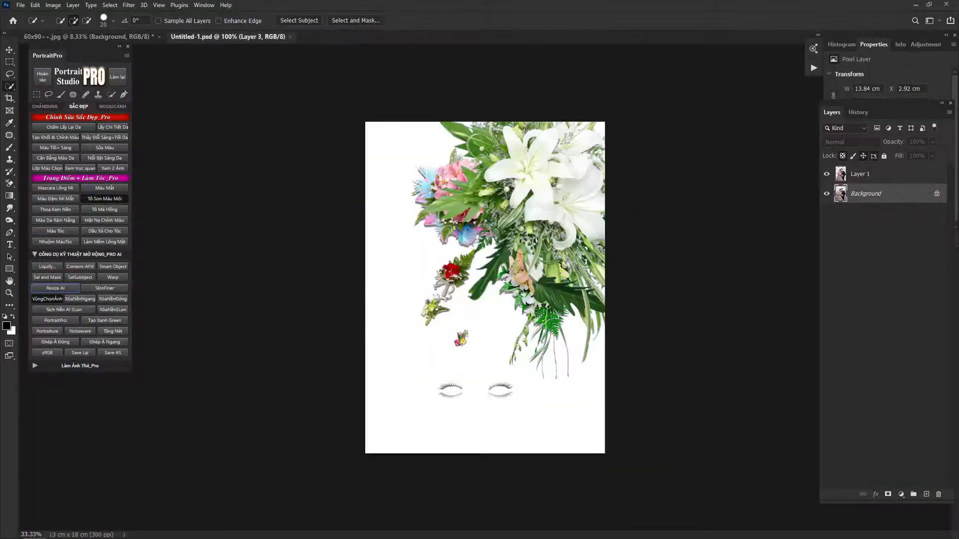
Step: Copy the linked eyelash layers from Untitled-1.psd into the couple's portrait, and close Untitled-1.psd
key("v")
left_click_drag(228, 37, 802, 84)
left_click_drag(778, 347, 544, 223)
right_click(781, 352)
left_click(787, 354)
left_click(756, 175)
key("ctrl+Tab")
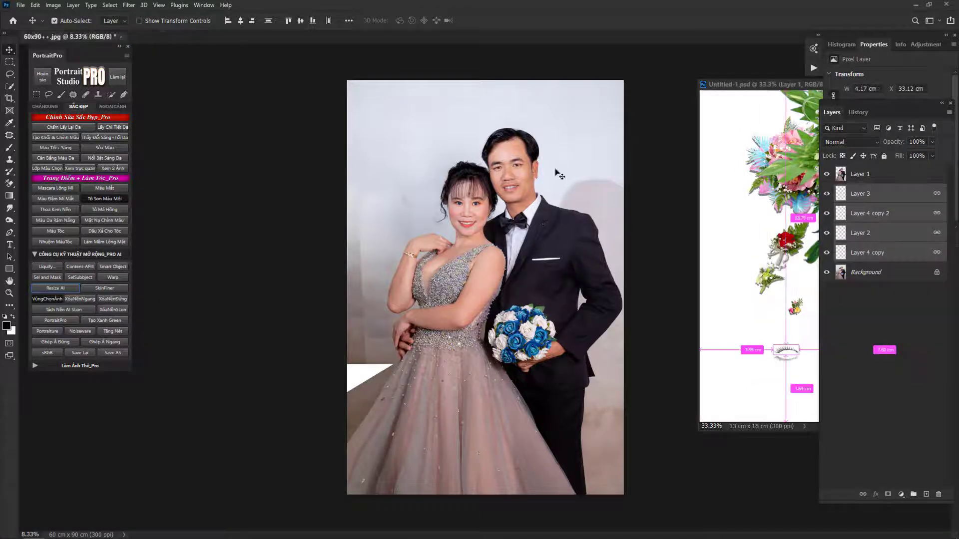
key("ctrl+Tab")
key("ctrl+w")
Step: Move the eyelash set onto the woman's face and scale it to cover both of her eyes with Free Transform
key("n")
left_click(517, 189, "ctrl")
left_click(518, 189, "ctrl")
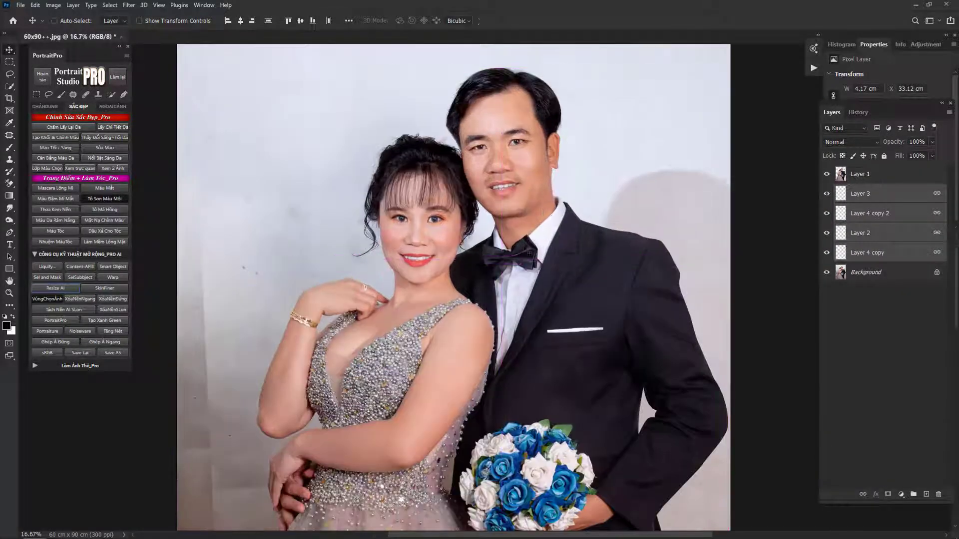
key("ctrl+t")
left_click_drag(532, 257, 504, 287)
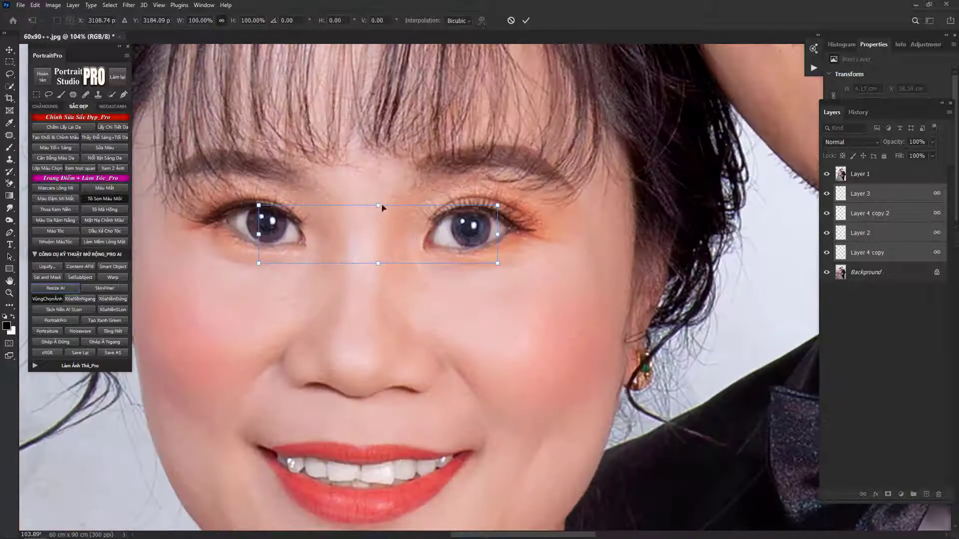
left_click_drag(383, 208, 385, 187)
key("Return")
Step: Place the four eyelash layers above Layer 1 and unlink them
key("ctrl+plus")
left_click_drag(924, 187, 879, 261)
key("ctrl+minus")
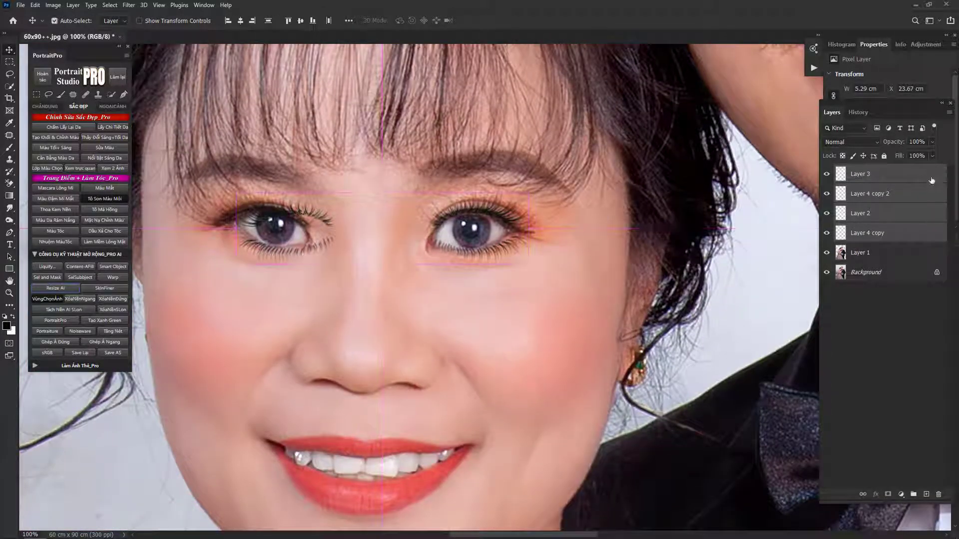
Step: Fit the upper lashes on Layer 3 to the upper lid of the woman's left eye with Free Transform
left_click(931, 181)
key("ctrl+t")
key("ctrl+plus")
left_click_drag(597, 160, 599, 208)
key("Return")
Step: Fit Layer 4 copy 2 to the left eye's lower lid, scaled to about 88% by 73% and rotated about -15°
left_click(499, 251, "ctrl")
key("ctrl+t")
left_click_drag(491, 254, 505, 263)
mouse_move(572, 241)
left_mouse_down()
mouse_move(558, 250)
mouse_move(564, 224)
left_mouse_up()
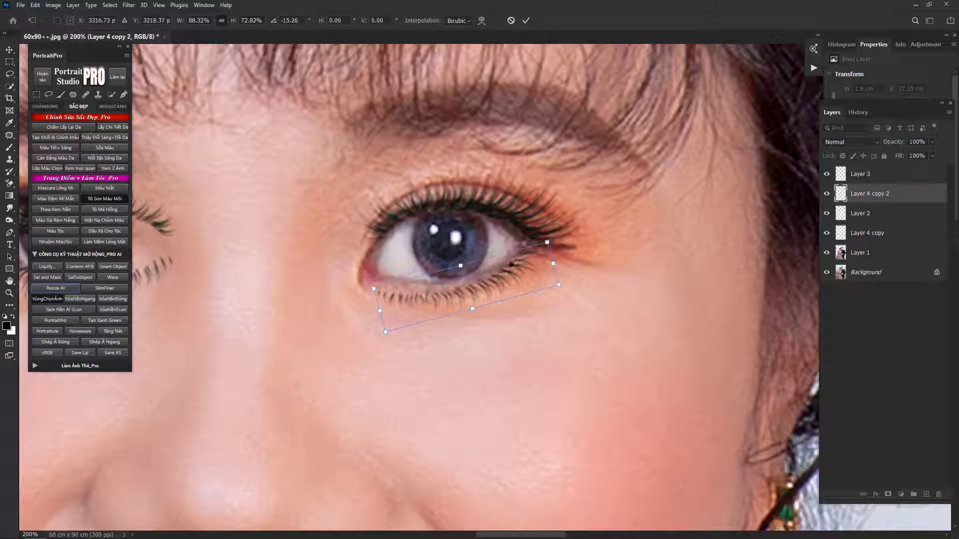
key("Return")
Step: Move, rotate and scale the upper lashes on Layer 2 to follow the upper lid of the woman's right eye
key("alt+bracketleft")
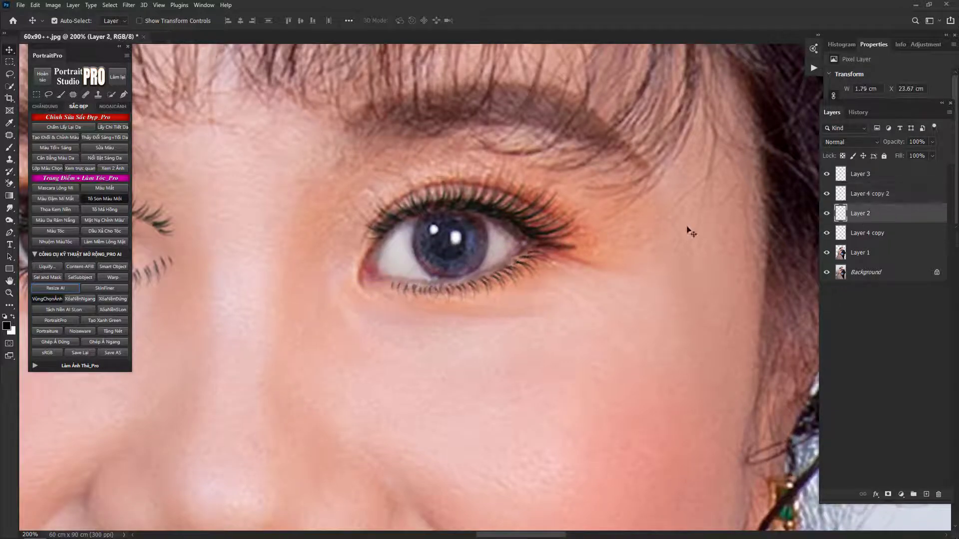
left_click_drag(319, 214, 699, 230)
key("ctrl+t")
left_click_drag(505, 222, 451, 209)
left_click_drag(507, 178, 512, 174)
left_click_drag(554, 189, 554, 205)
key("Return")
Step: Fit Layer 4 copy to the right eye's lower lid, scaled to about 98% by 95% and rotated about 20°
left_click(520, 276)
key("ctrl+t")
left_click_drag(578, 276, 482, 287)
left_click_drag(400, 247, 408, 258)
left_click_drag(547, 278, 547, 294)
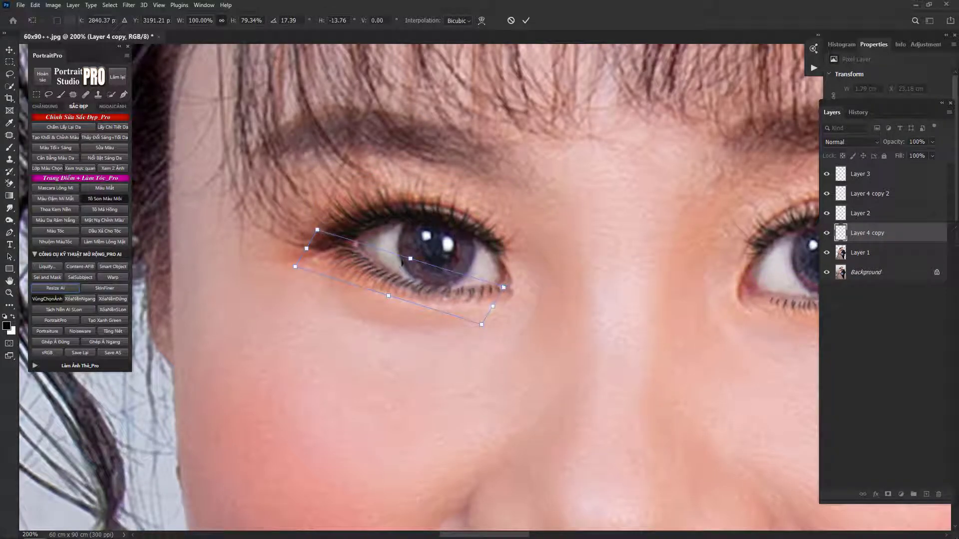
mouse_move(411, 259)
left_mouse_down()
mouse_move(415, 251)
mouse_move(413, 277)
left_mouse_up()
left_click_drag(507, 288, 545, 291)
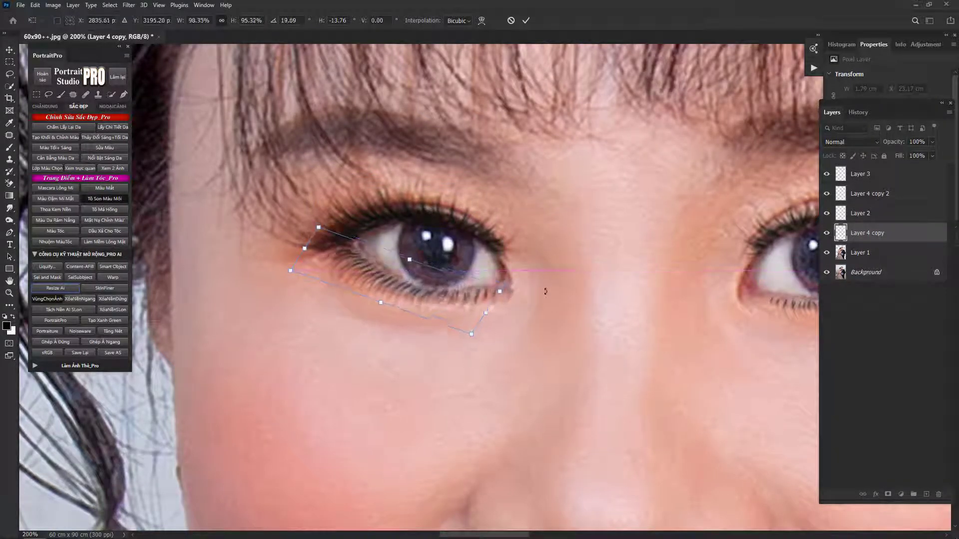
key("Return")
Step: Merge the four eyelash layers down into Layer 1 and view the whole portrait
left_click(860, 175)
key("ctrl+e")
key("ctrl+e")
key("ctrl+e")
key("ctrl+e")
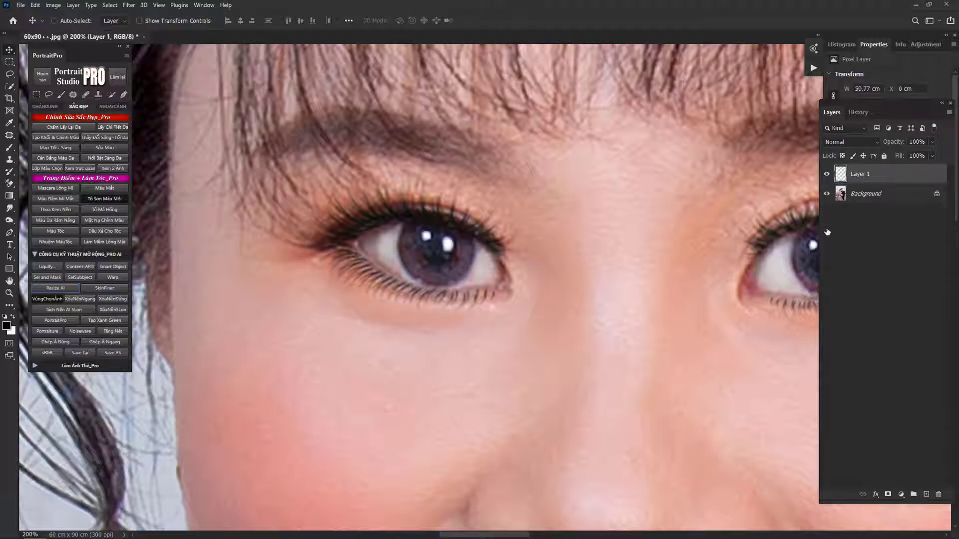
key("ctrl+minus")
key("ctrl+0")
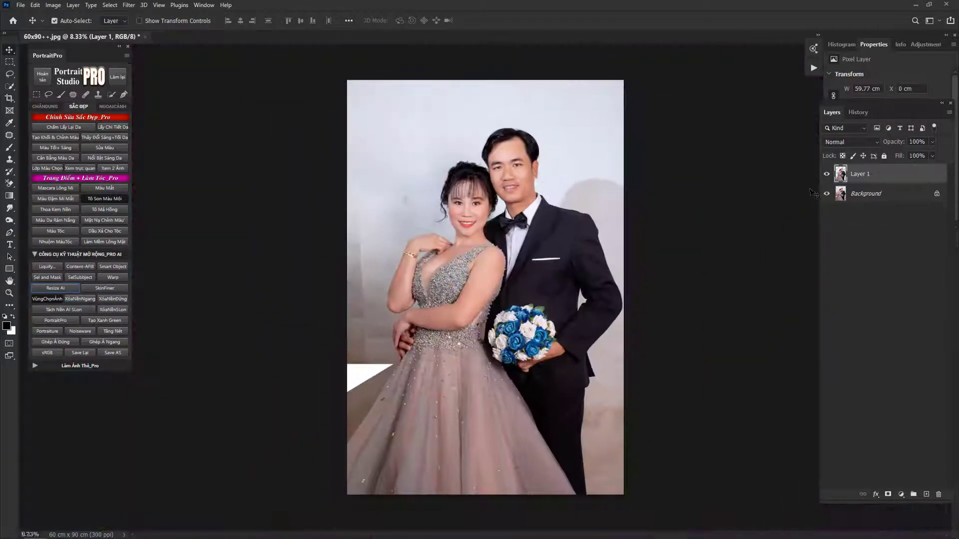
Step: Hide the panels, switch to Adobe Bridge and open the folder mau > font anh lon > PHÔNG MỚI > PHÔNG ẢNH LỚN
key("Tab")
key("alt+Tab")
left_click(197, 42)
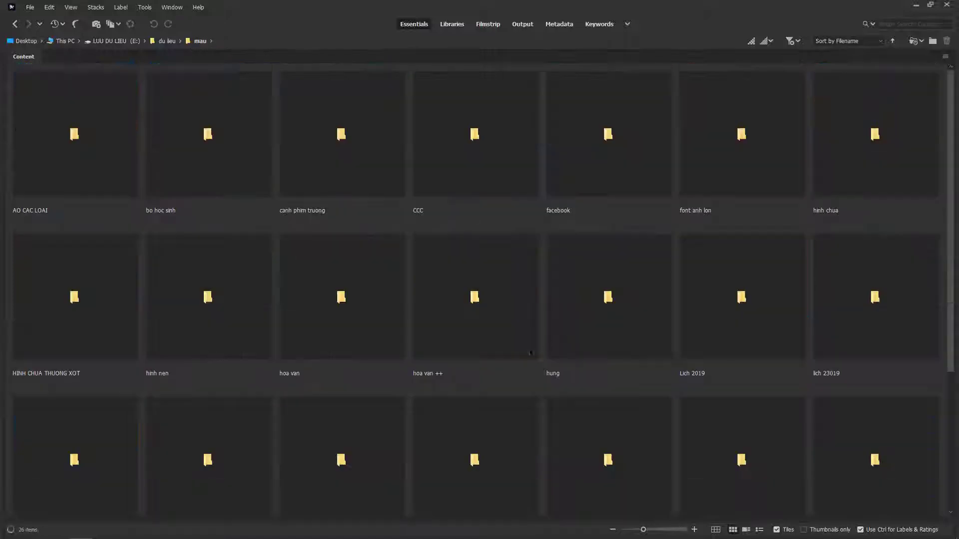
double_click(454, 332)
key("alt+Left")
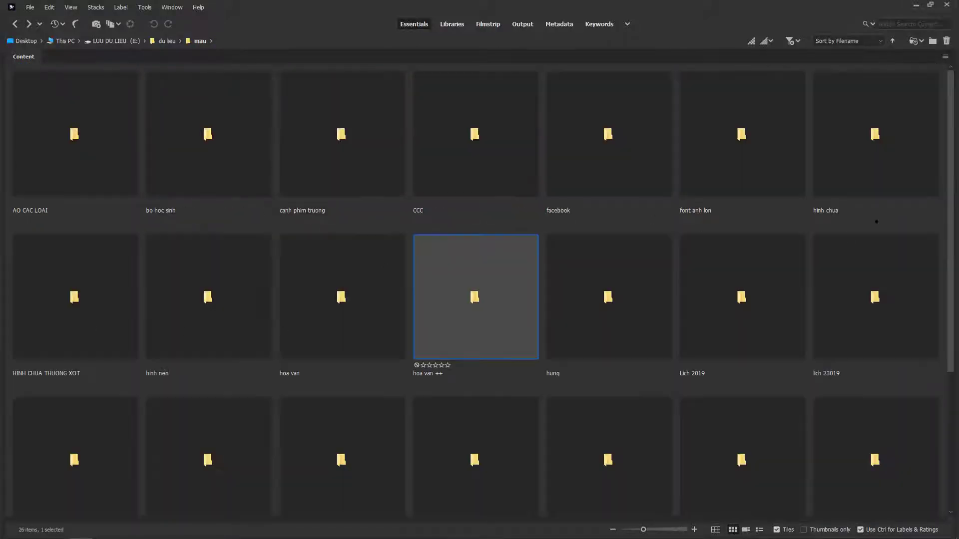
double_click(741, 165)
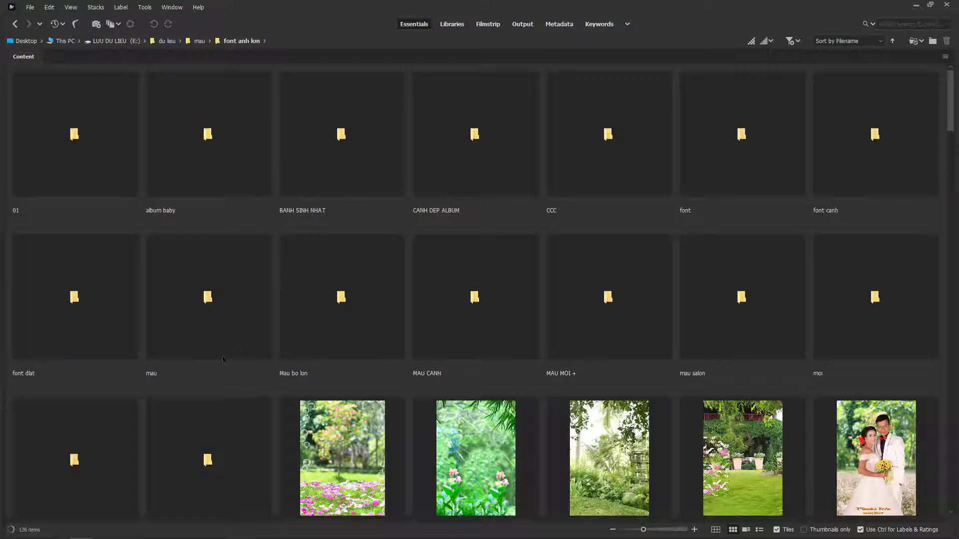
scroll(199, 338, "down", 3)
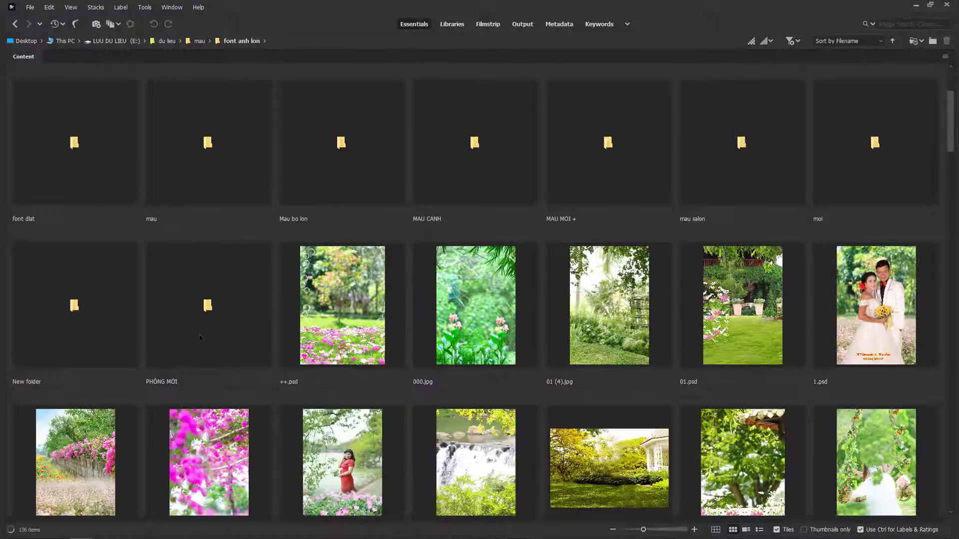
double_click(208, 308)
scroll(179, 395, "down", 2)
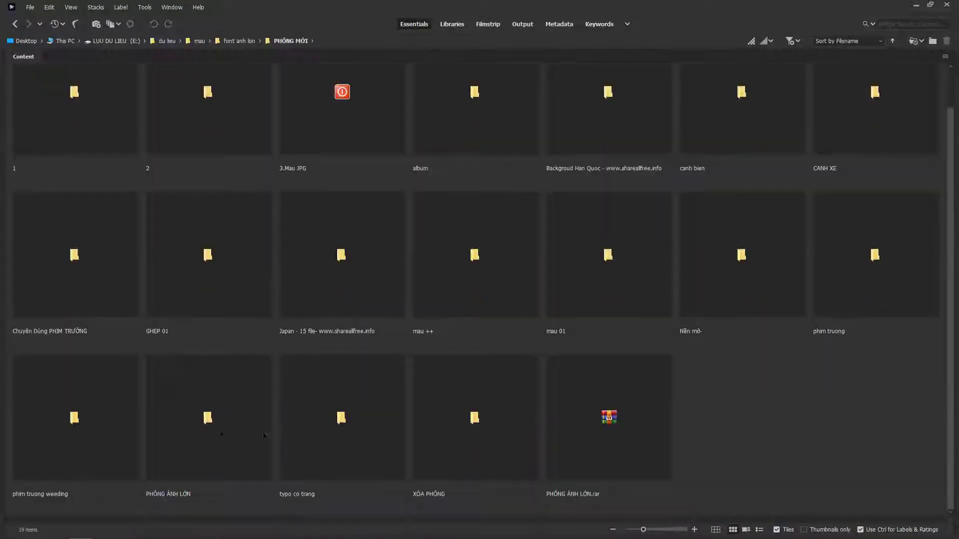
double_click(179, 394)
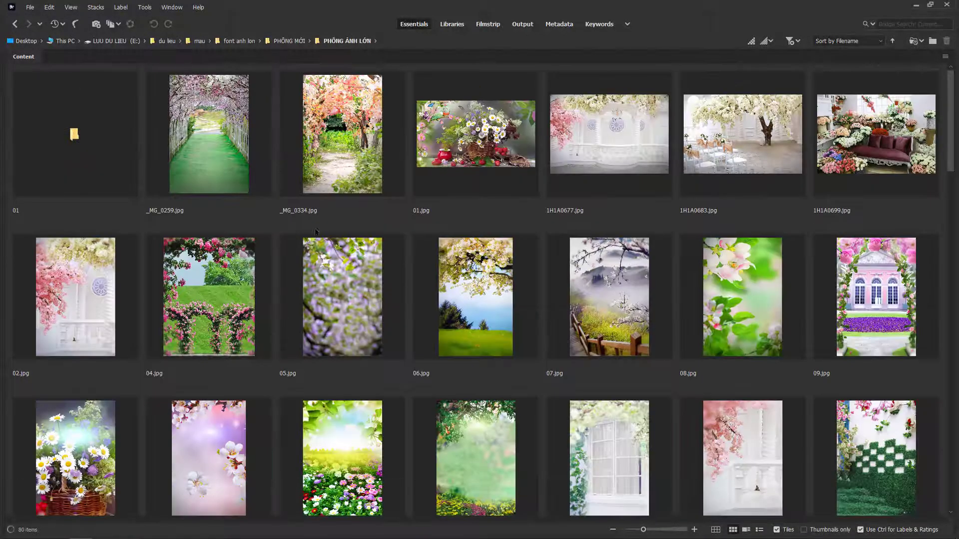
Step: Browse the PHÔNG ẢNH LỚN backdrops for one that suits the couple, examining individual floral and interior scenes
scroll(305, 251, "down", 6)
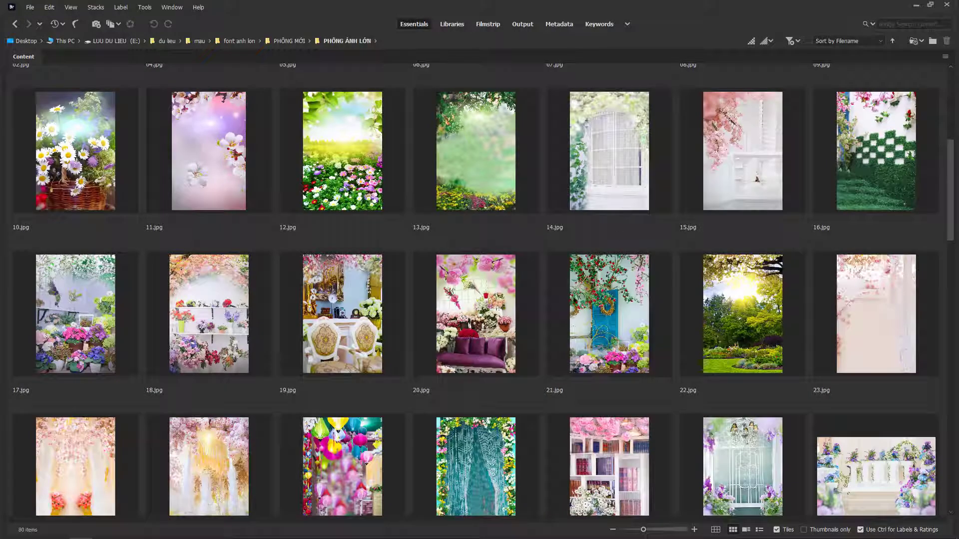
left_click(80, 324)
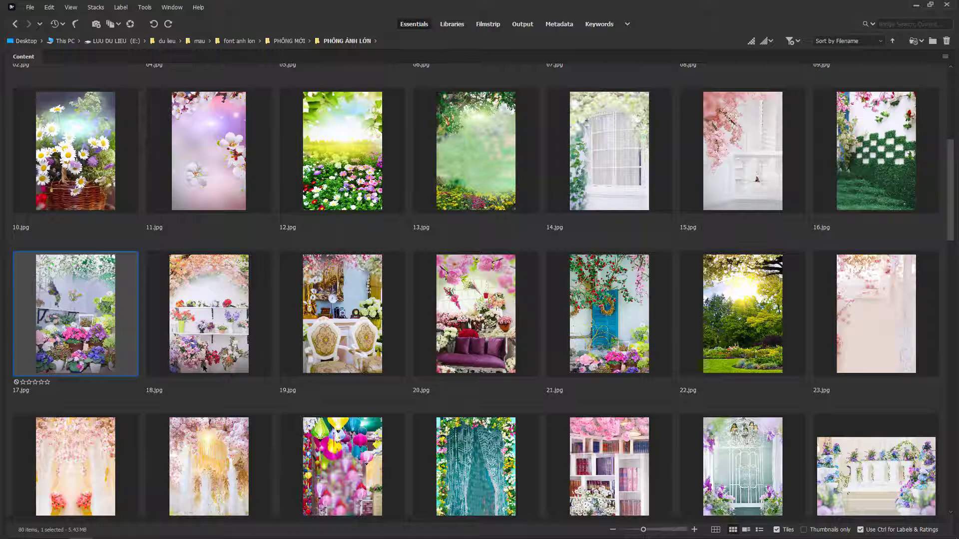
scroll(203, 368, "down", 3)
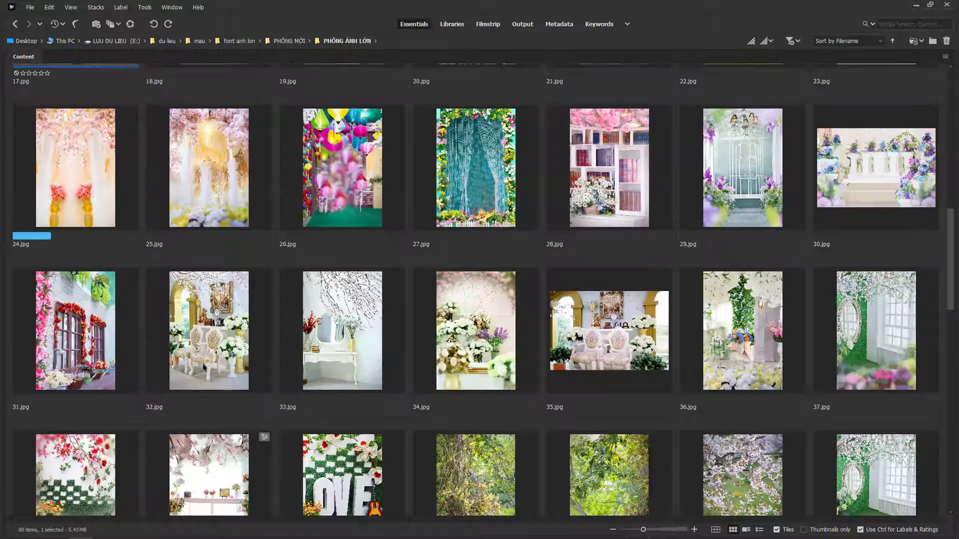
left_click(220, 226)
scroll(228, 379, "up", 9)
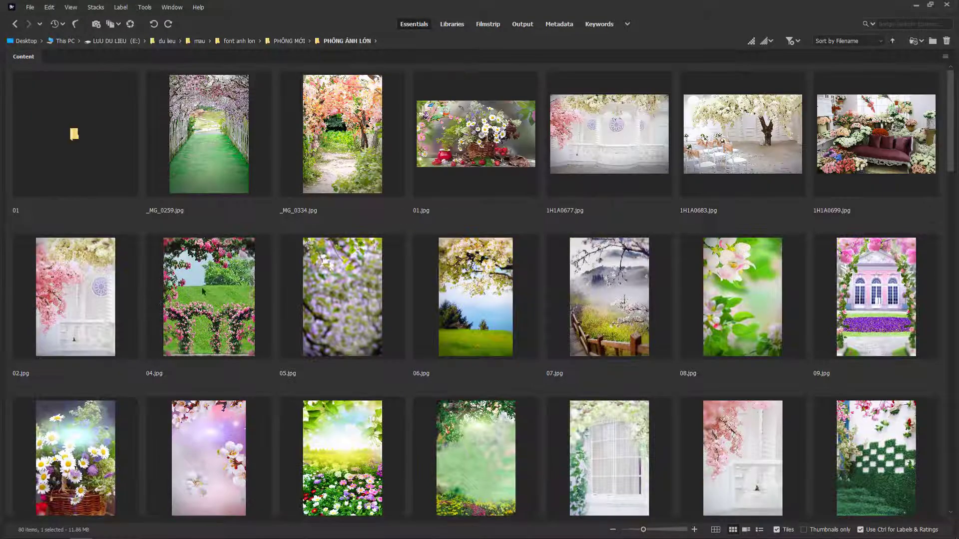
scroll(228, 379, "down", 9)
left_click(736, 336)
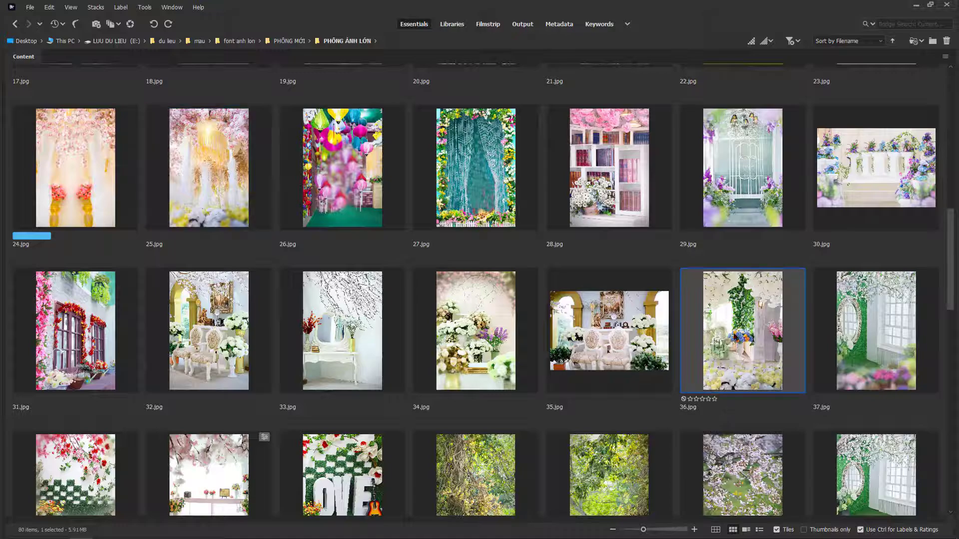
Step: Open the backdrop 32.jpg in Photoshop and paste its image into the portrait as a new layer, closing the source file
left_click(240, 325)
double_click(223, 327)
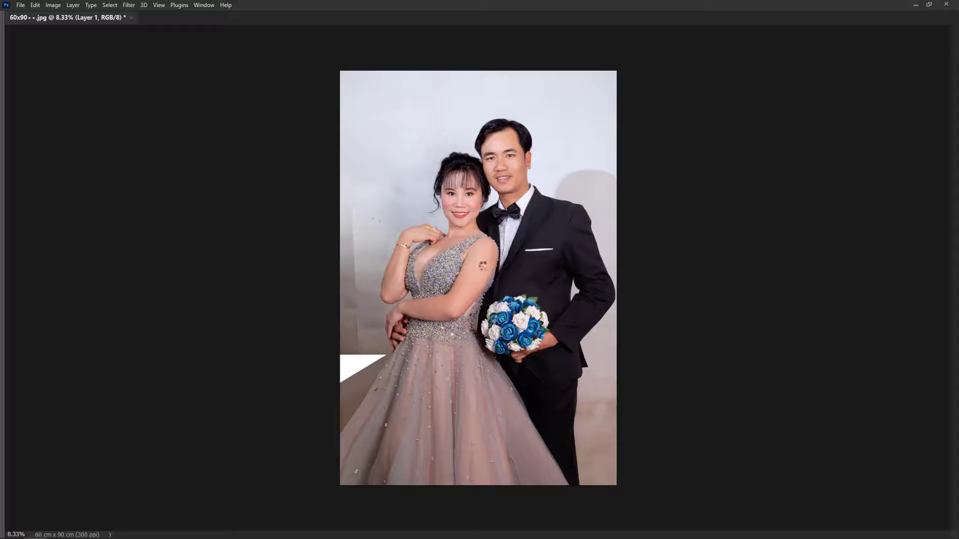
key("ctrl+w")
key("ctrl+v")
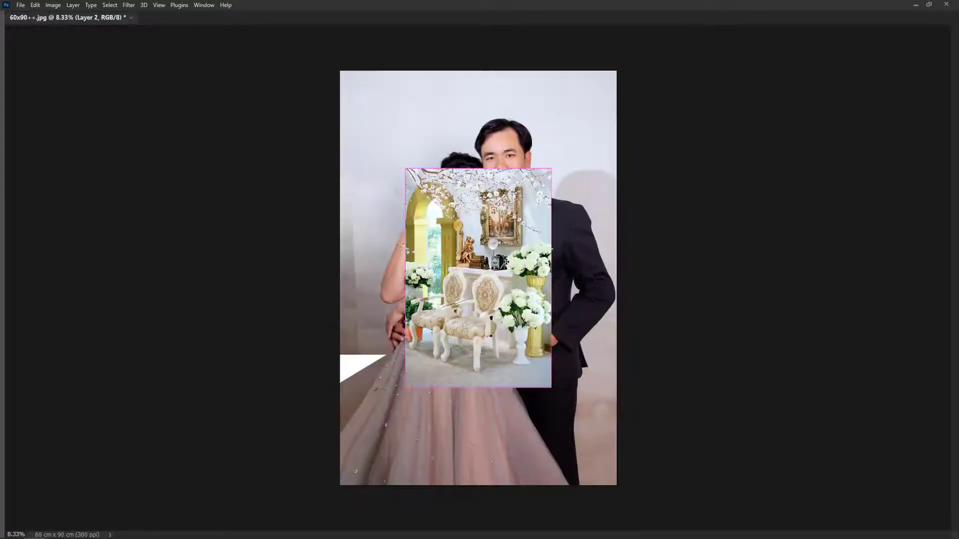
Step: Scale the pasted backdrop to fill the 60 x 90 cm canvas and move its layer beneath Layer 1
left_click_drag(490, 246, 426, 148)
left_click_drag(486, 289, 621, 482)
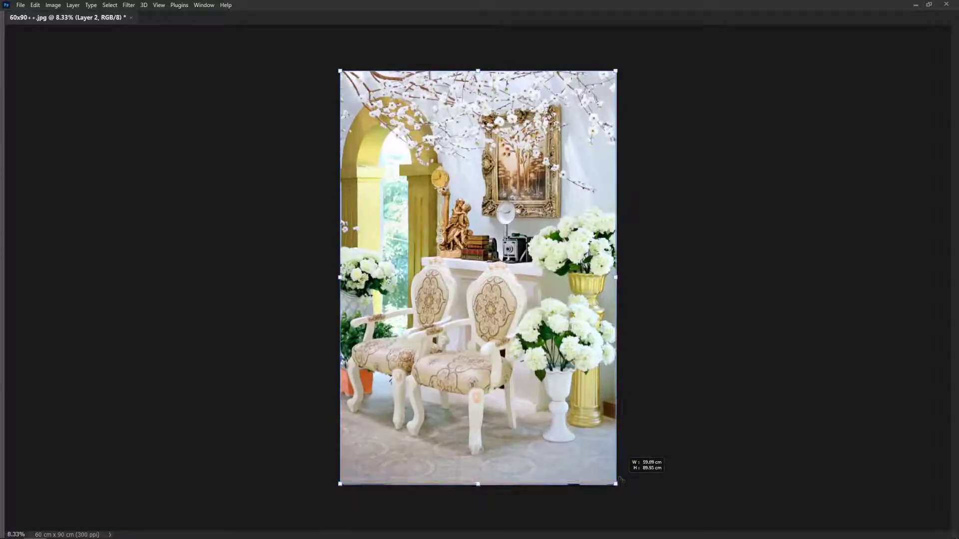
key("Return")
key("ctrl+[")
key("Tab")
Step: On Layer 1, lock transparent pixels and clone dark hair over the light fringe along the top of the man's head
key("ctrl+plus")
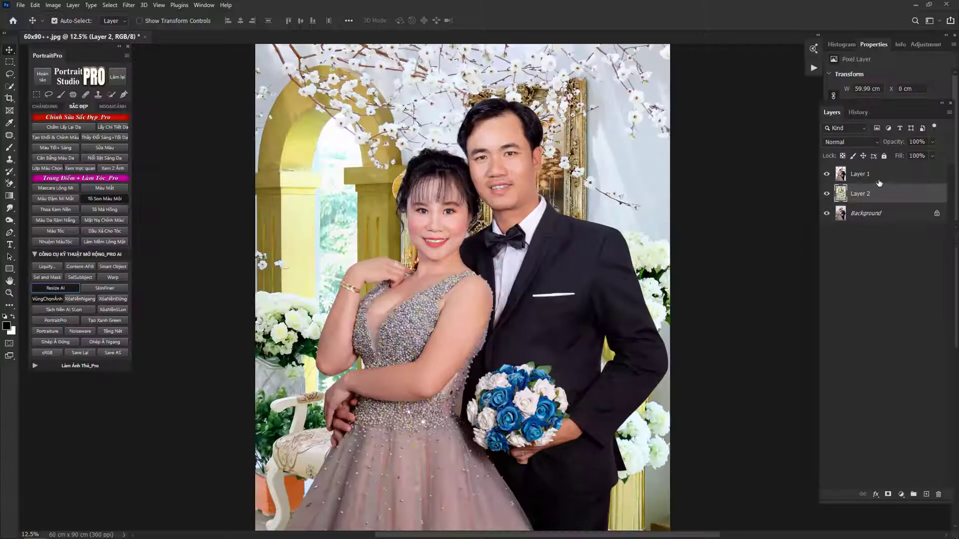
left_click(877, 178)
key("ctrl+plus")
mouse_move(498, 181)
left_mouse_down()
mouse_move(605, 194)
mouse_move(456, 332)
left_mouse_up()
key("s")
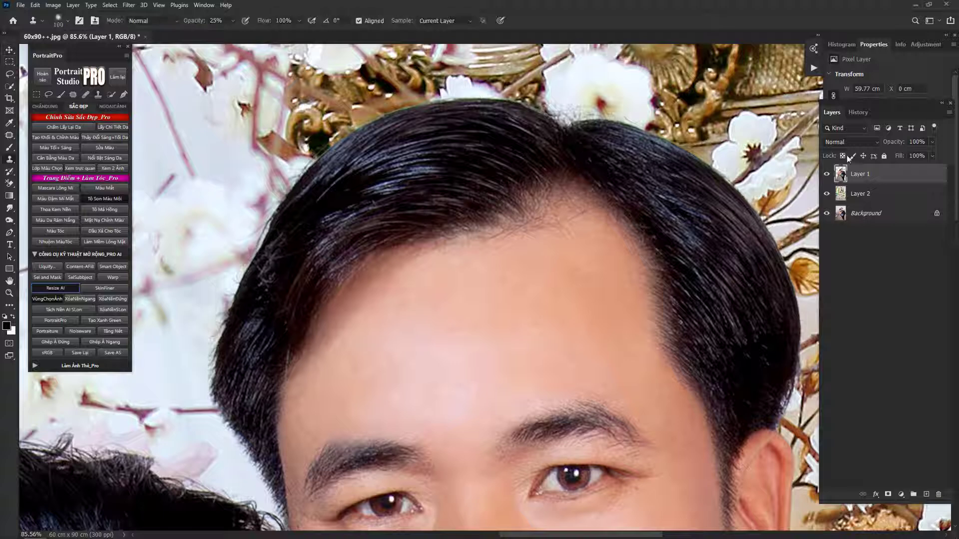
left_click(561, 134, "alt")
left_click_drag(546, 126, 410, 97)
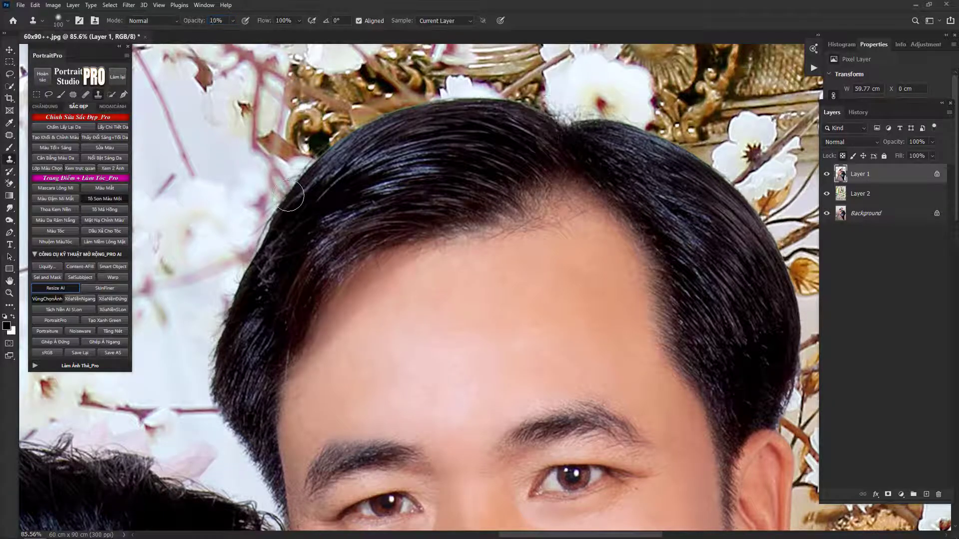
Step: Clone hair at 100% opacity along both sides of the man's hairline to cover the remaining pale edges
left_click(587, 143, "alt")
mouse_move(574, 128)
left_mouse_down()
mouse_move(647, 128)
mouse_move(779, 255)
mouse_move(195, 235)
left_mouse_up()
left_click(566, 133, "alt")
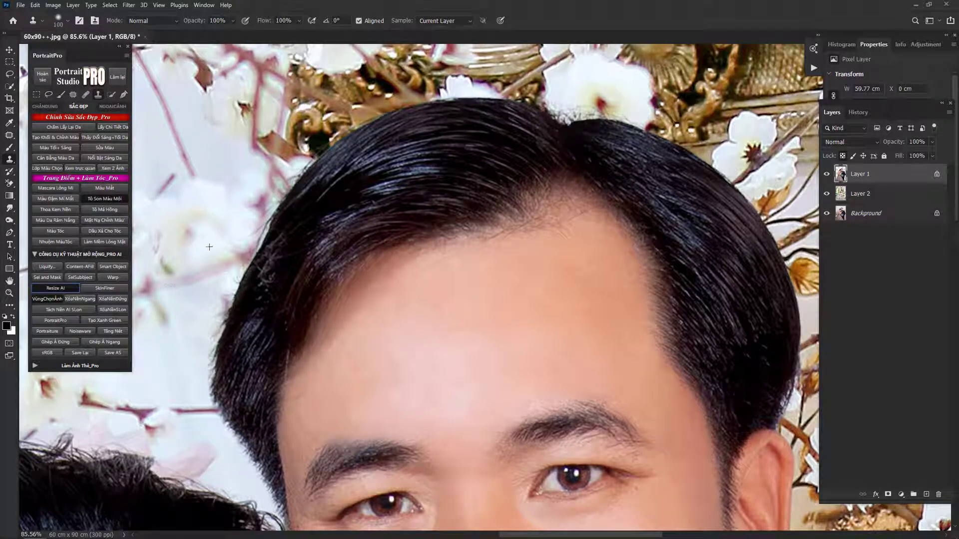
mouse_move(273, 224)
left_mouse_down()
mouse_move(178, 436)
mouse_move(222, 420)
mouse_move(255, 464)
left_mouse_up()
left_click(680, 152, "alt")
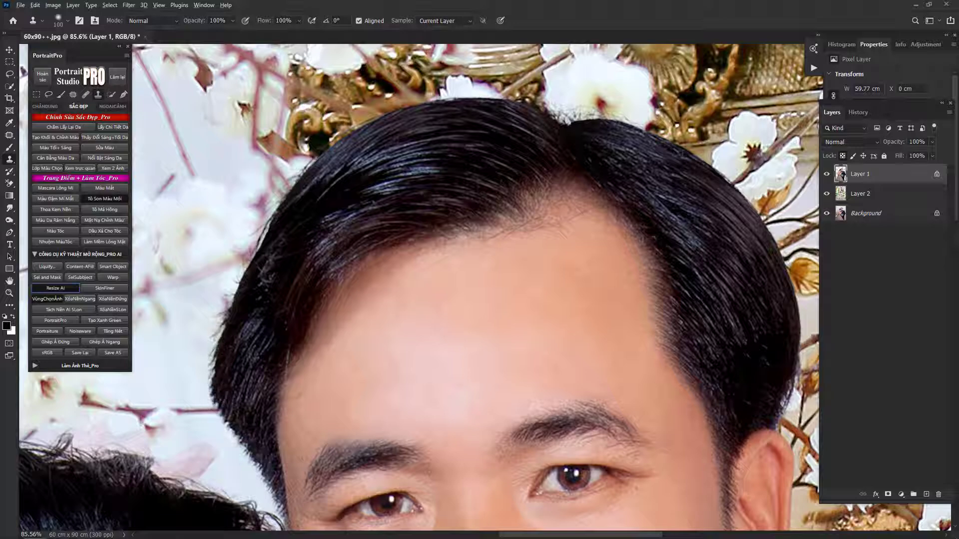
left_click_drag(714, 178, 803, 383)
Step: Unlock Layer 1's transparency and touch up around the woman's loose hair strands with the Eraser at size 80 and 100% opacity
left_click_drag(485, 421, 664, 129)
left_click_drag(379, 202, 336, 165)
left_click_drag(300, 203, 626, 102)
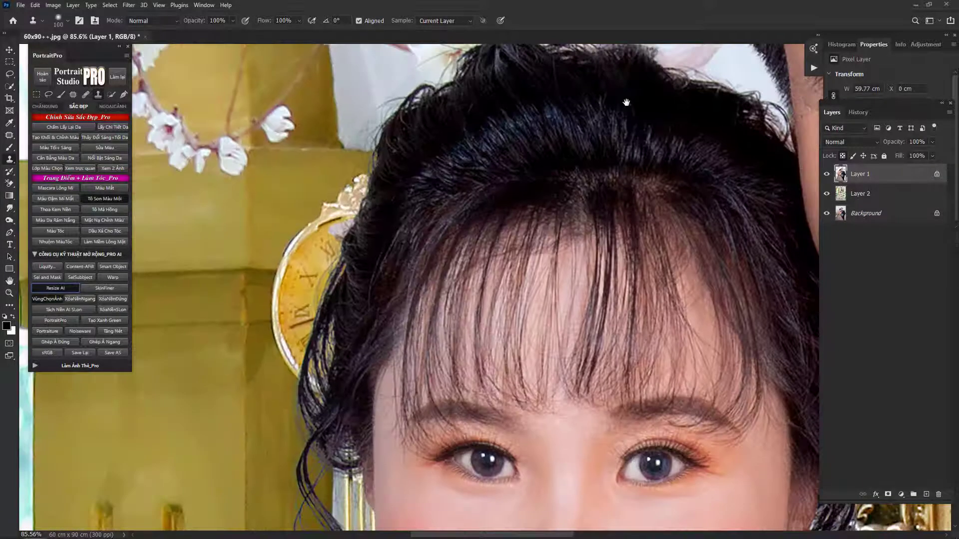
scroll(363, 240, "down", 3)
scroll(287, 392, "up", 2)
key("e")
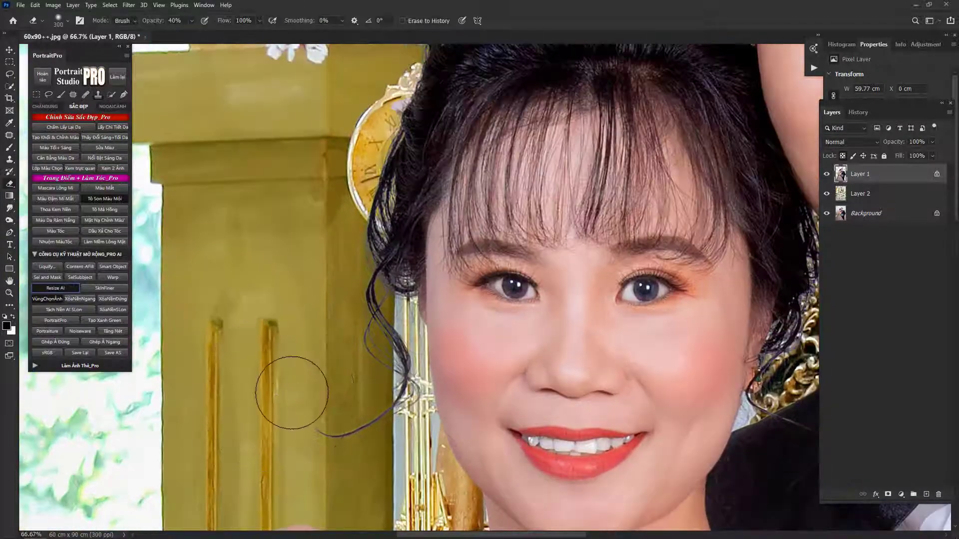
key("[")
key("[")
key("[")
key("[")
key("[")
left_click_drag(292, 393, 294, 382)
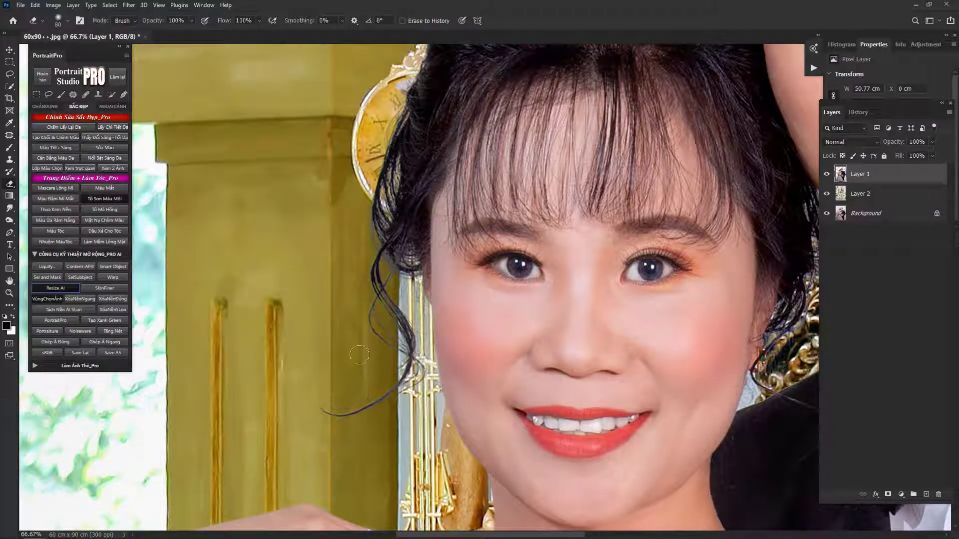
Step: Outline the gap between the woman's jaw and the man's shoulder with the Pen tool, feather the selection and delete the leftover studio background
left_click_drag(691, 311, 396, 259)
left_click_drag(460, 352, 492, 351)
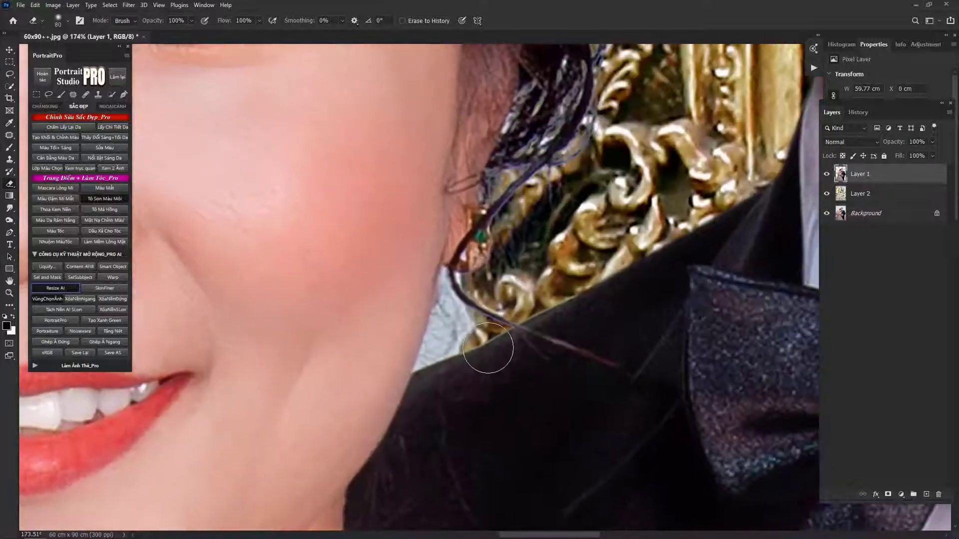
key("p")
left_click(485, 319)
left_click(449, 292)
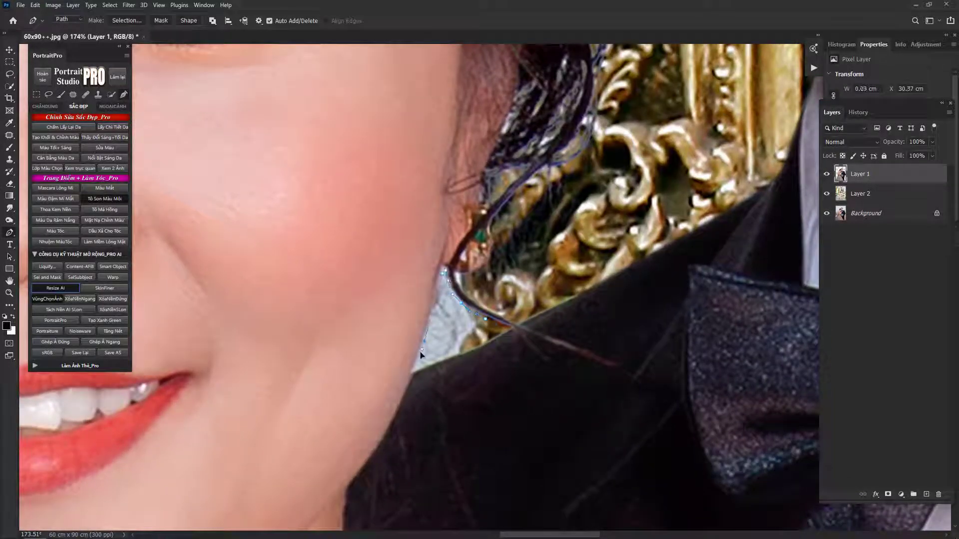
key("ctrl+Return")
key("shift+F6")
key("Return")
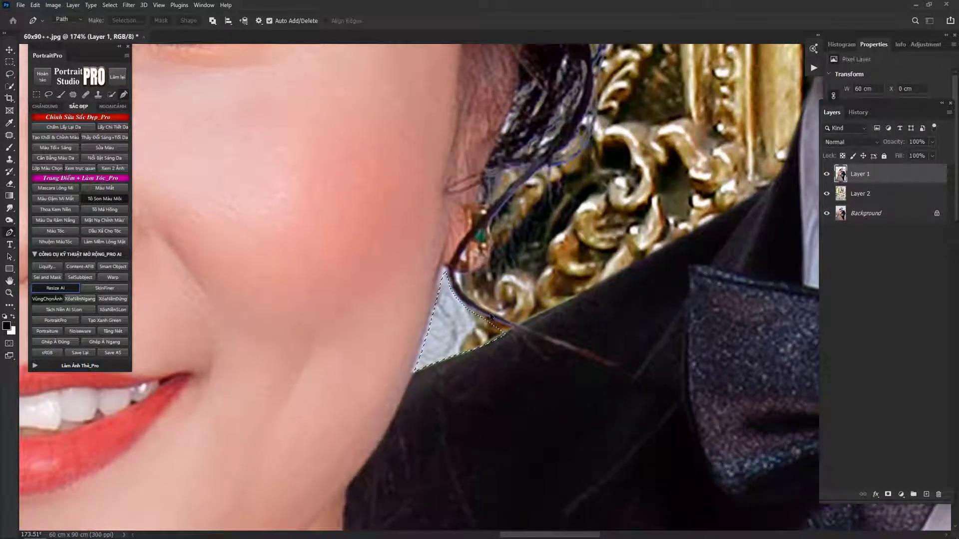
key("Delete")
key("ctrl+z")
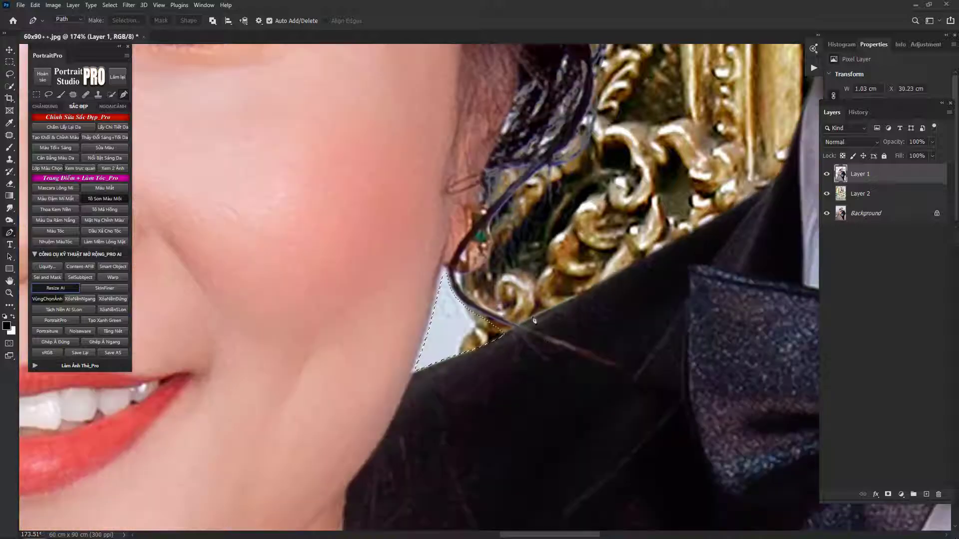
Step: Apply a slight Levels adjustment to the selected tones of the couple on Layer 1
key("ctrl+0")
scroll(530, 255, "down", 2)
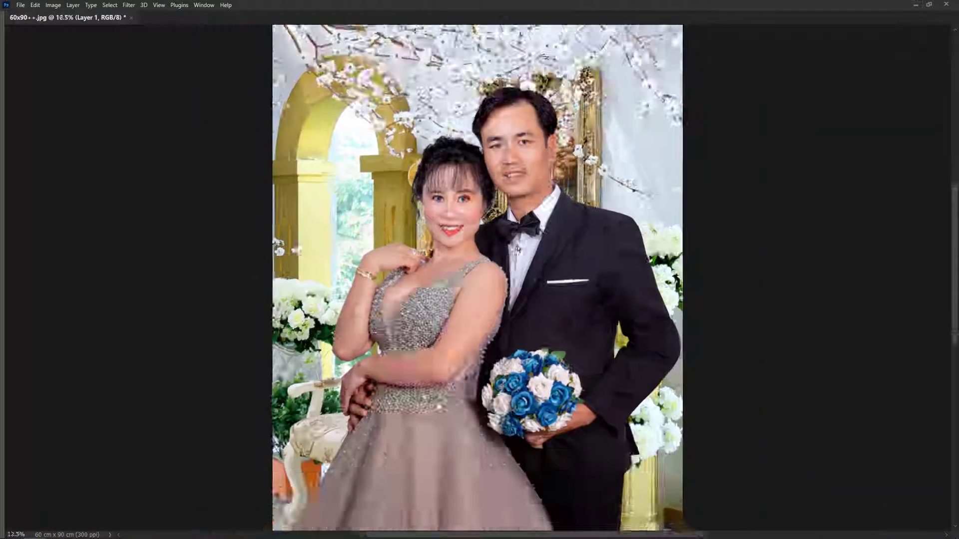
scroll(529, 256, "up", 1)
scroll(529, 255, "down", 2)
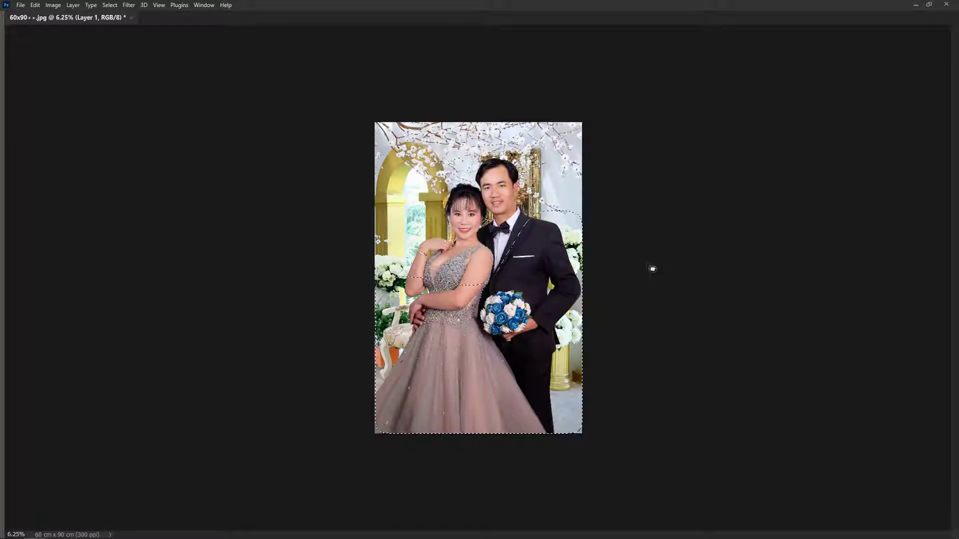
key("ctrl+l")
left_click_drag(686, 184, 683, 184)
key("Return")
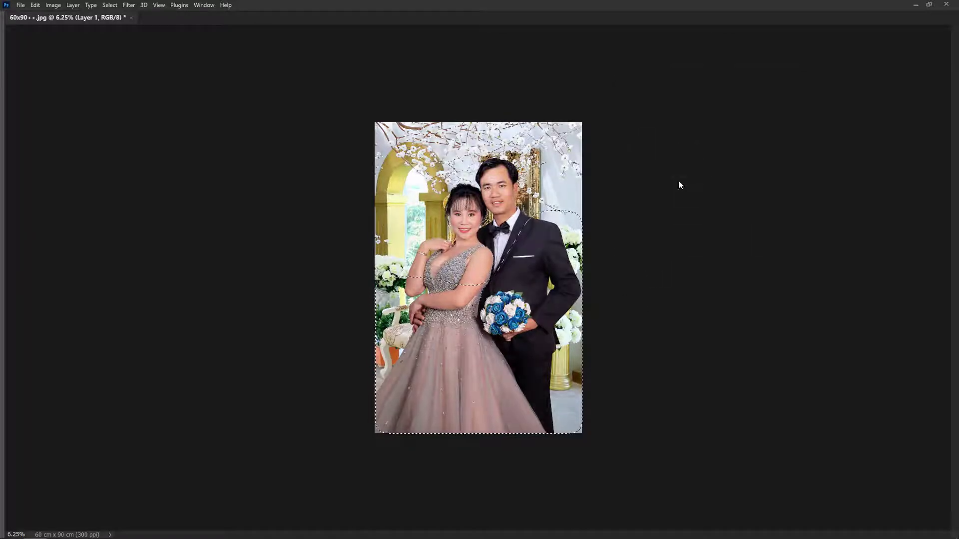
Step: Move Layer 0 copy to the top of the layer stack, above Layer 1
key("Tab")
key("ctrl+plus")
key("ctrl+plus")
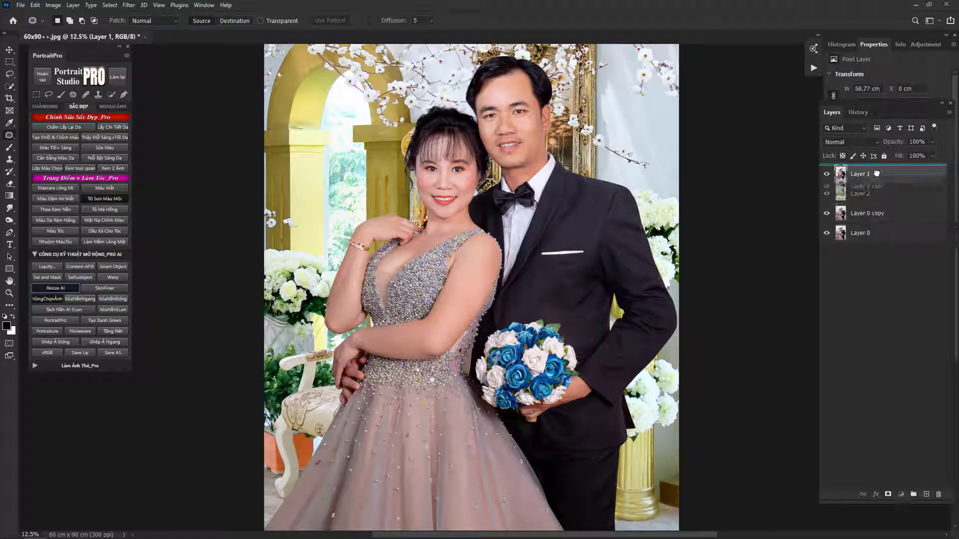
left_click_drag(877, 173, 875, 171)
Step: Toggle the visibility of Layer 0 copy to compare the couple's faces before and after retouching
left_click(826, 173)
left_click(826, 174)
left_click(826, 173)
left_click(827, 174)
left_click_drag(441, 131, 465, 243)
key("ctrl+minus")
left_click(826, 174)
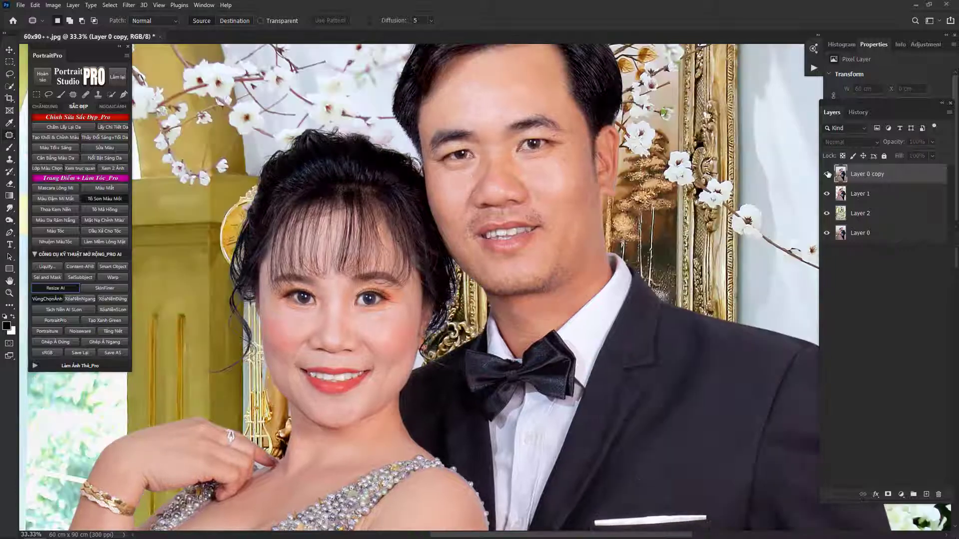
left_click(827, 173)
Step: Compare the whole portrait before and after by toggling Layer 0 copy, leave that layer hidden and hide the panels
key("ctrl+0")
left_click(826, 174)
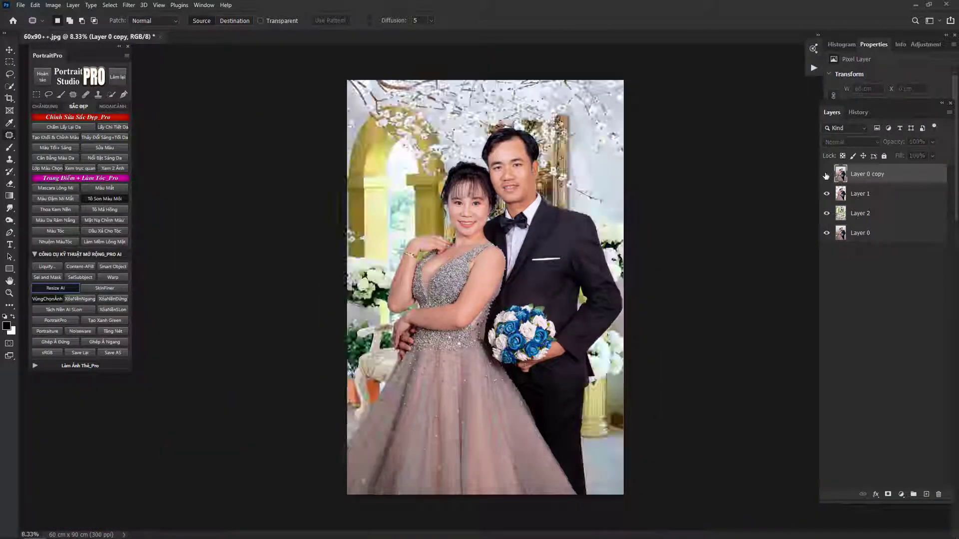
left_click(827, 174)
left_click(826, 174)
left_click(826, 174)
left_click(826, 174)
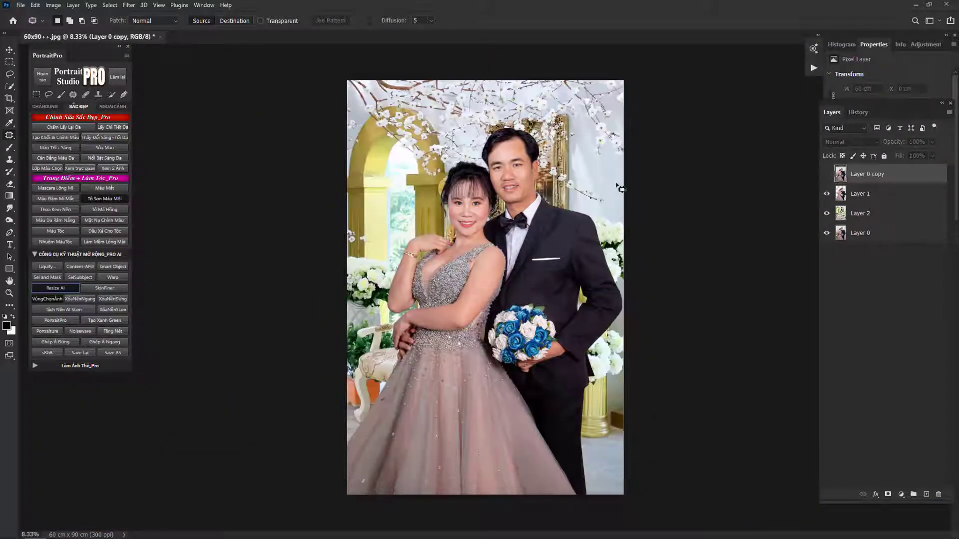
key("ctrl+plus")
key("ctrl+plus")
key("ctrl+0")
key("ctrl+minus")
key("Tab")
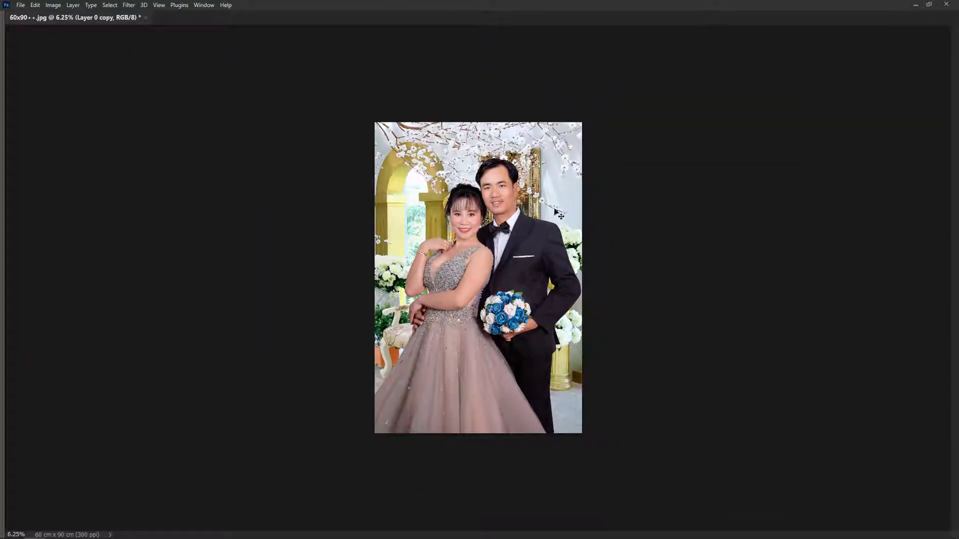
Step: Save the layered portrait as 60x90+++++.psd with Maximize Compatibility enabled and close the document
key("ctrl+o")
key("Escape")
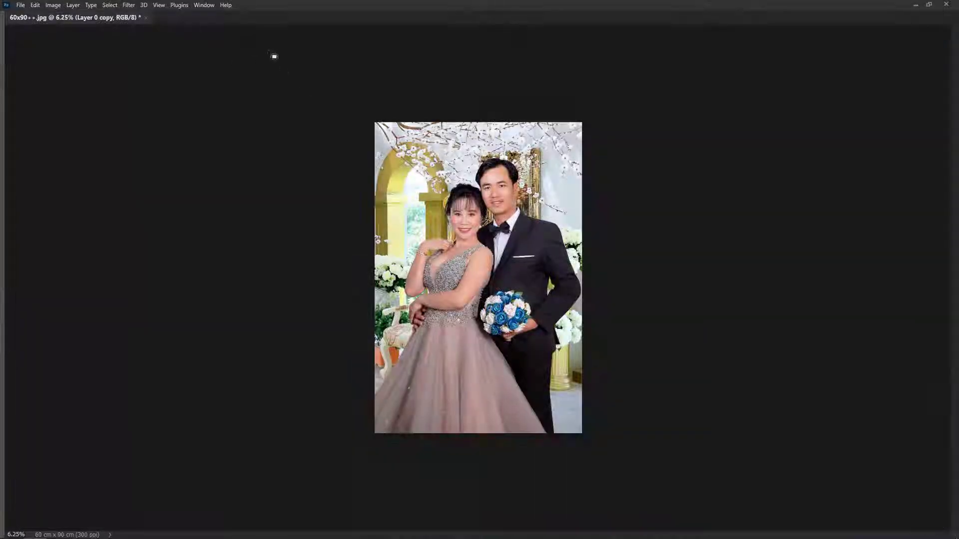
key("ctrl+shift+s")
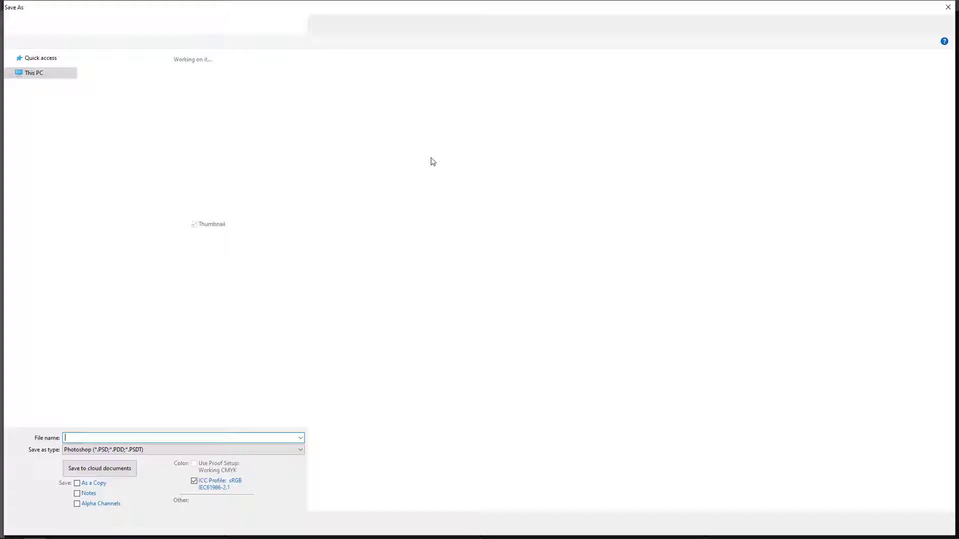
type("++++")
key("Return")
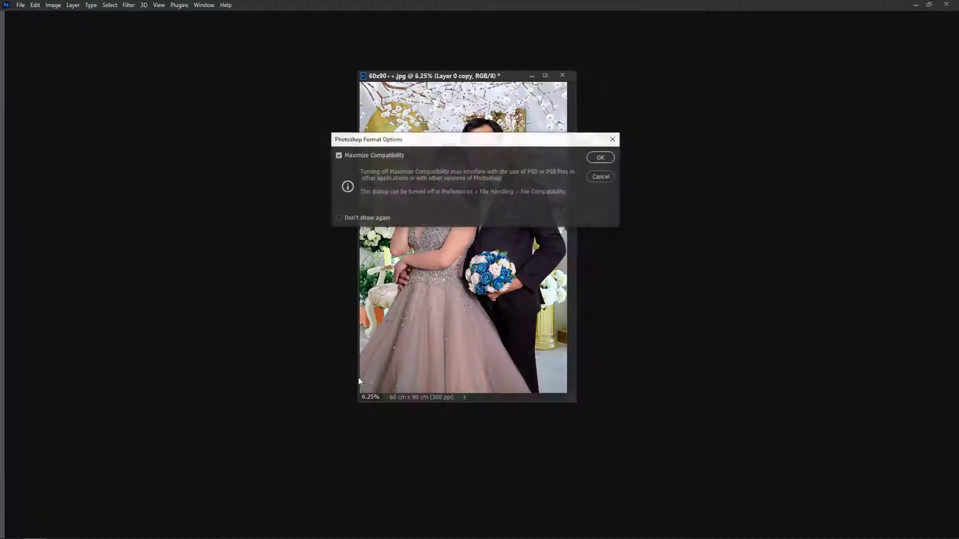
key("Return")
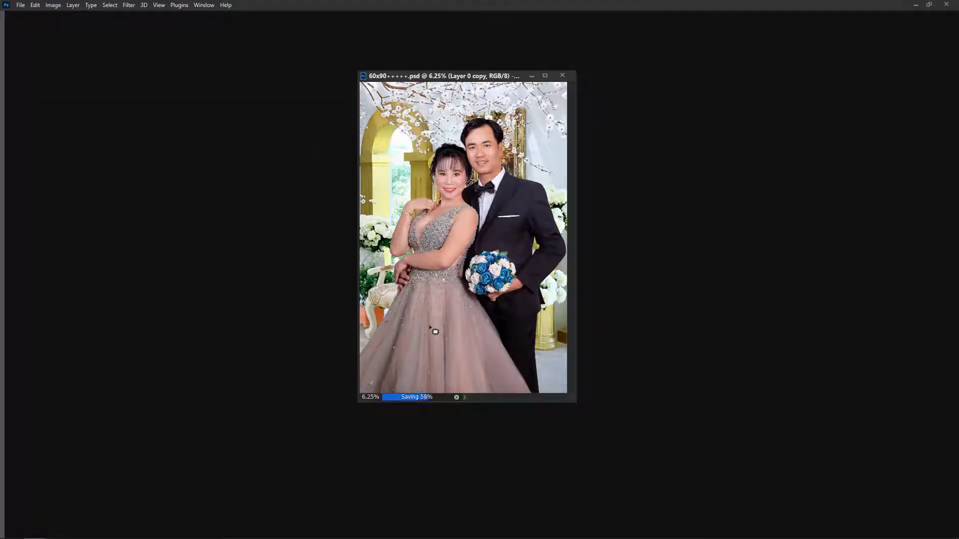
key("ctrl+w")
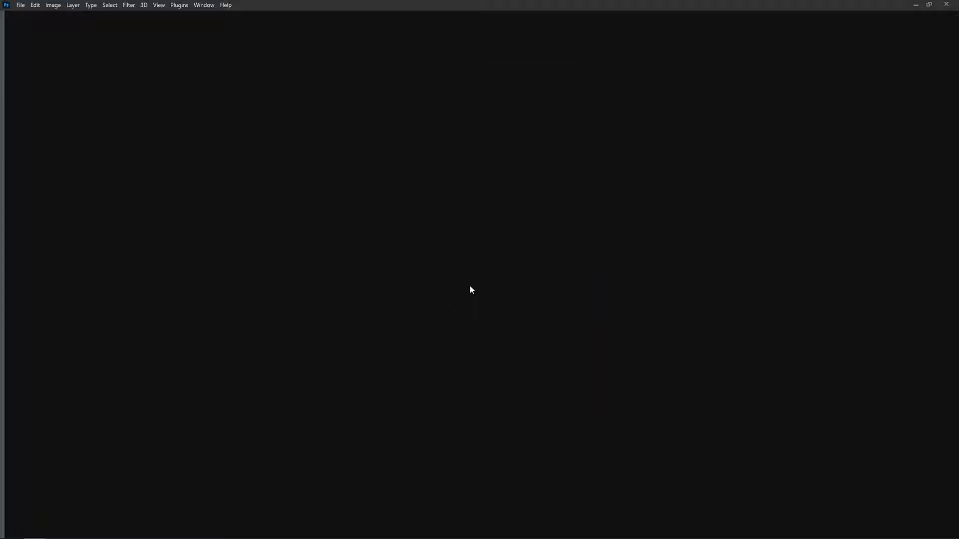
Step: Open the original 60x90++.jpg and the retouched 60x90+++++.psd and place them side by side in floating windows
key("ctrl+o")
double_click(281, 99)
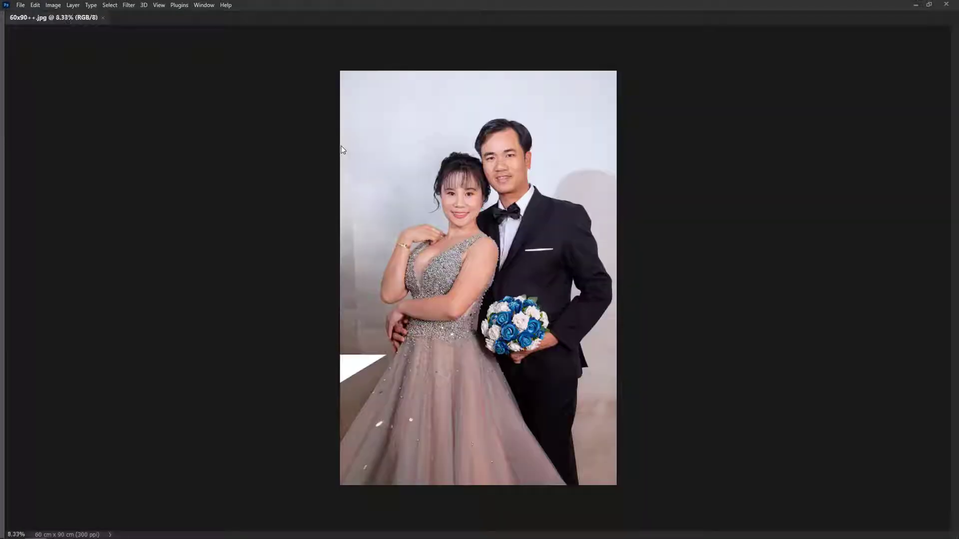
key("ctrl+o")
double_click(346, 85)
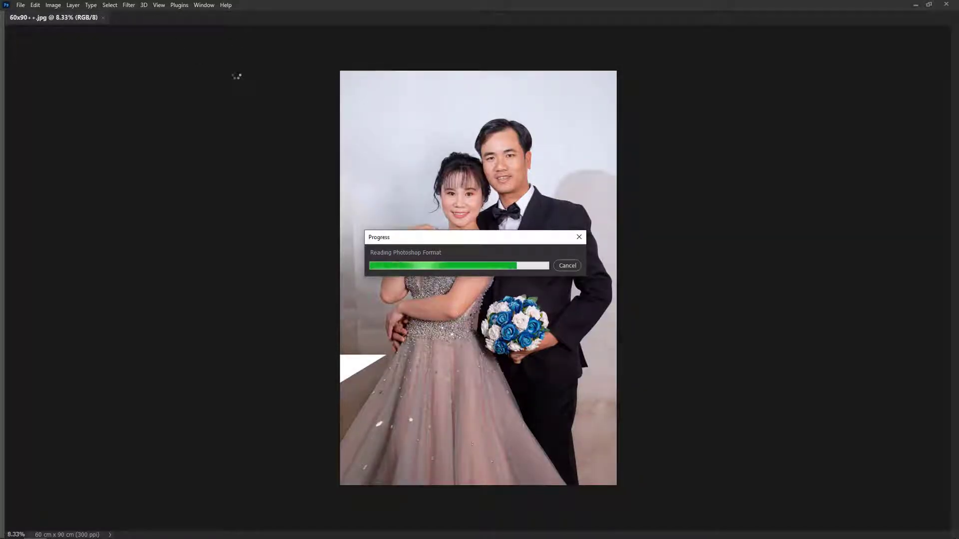
left_click_drag(199, 17, 516, 54)
left_click_drag(86, 17, 347, 49)
left_click(565, 199)
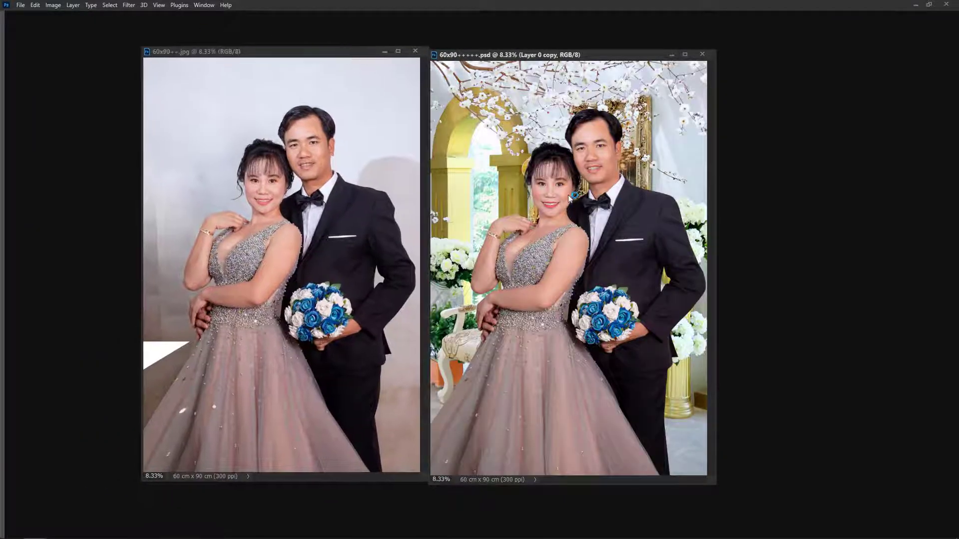
Step: Compare the original photo with the retouched portrait at close and full view
scroll(564, 199, "up", 1)
left_click(322, 201)
scroll(322, 201, "up", 1)
key("Tab")
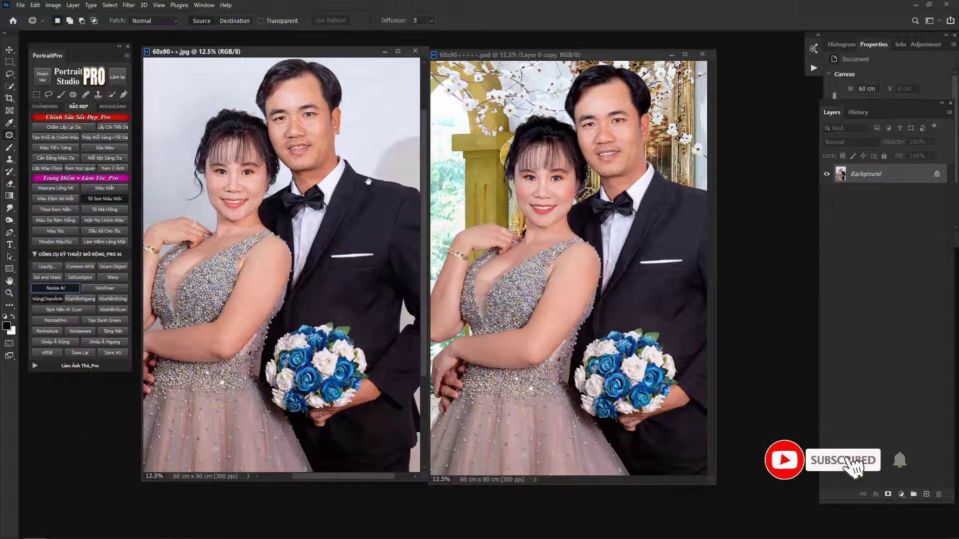
left_click_drag(368, 184, 371, 204)
left_click(629, 193)
scroll(628, 193, "down", 1)
left_click(260, 181)
scroll(259, 181, "down", 1)
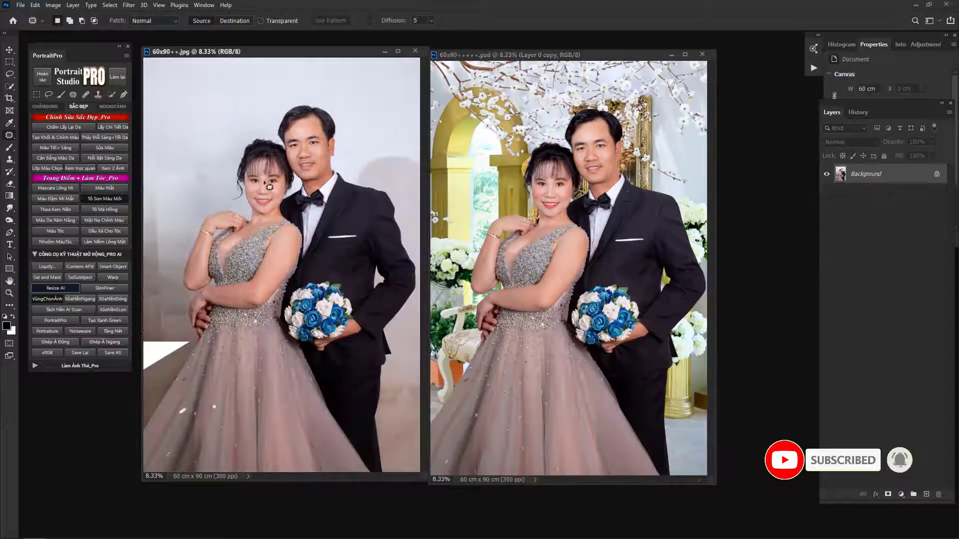